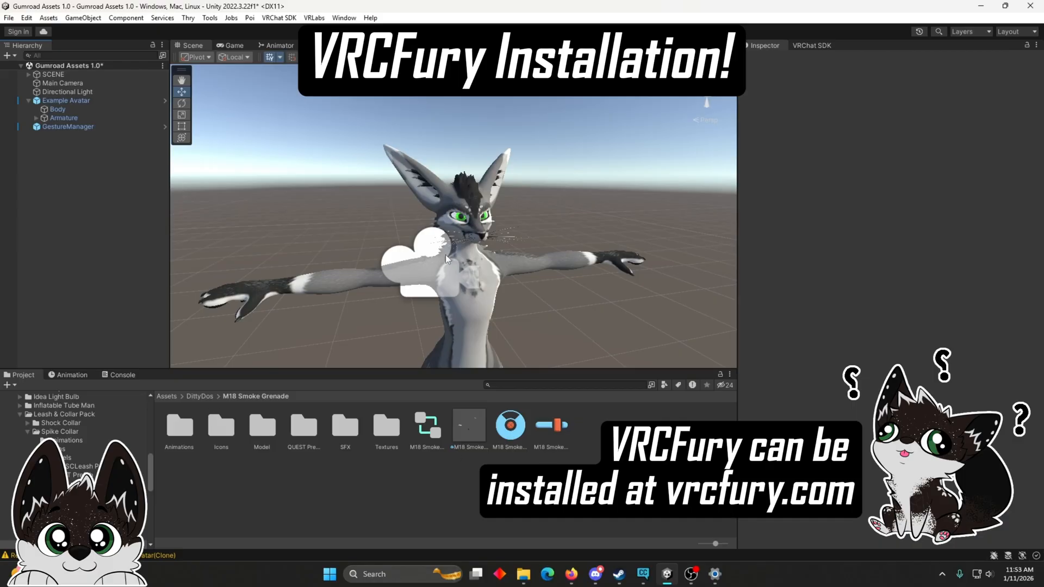
# Step: Bring the full avatar into the scene view and expand its Armature in the object hierarchy
pyautogui.moveTo(498, 238); pyautogui.dragTo(505, 260, button='right')
pyautogui.scroll(-2, 506, 259)
pyautogui.moveTo(505, 258); pyautogui.dragTo(510, 244, button='middle')
pyautogui.scroll(-3, 510, 244)
pyautogui.moveTo(510, 243); pyautogui.dragTo(517, 255, button='right')
pyautogui.scroll(1, 511, 247)
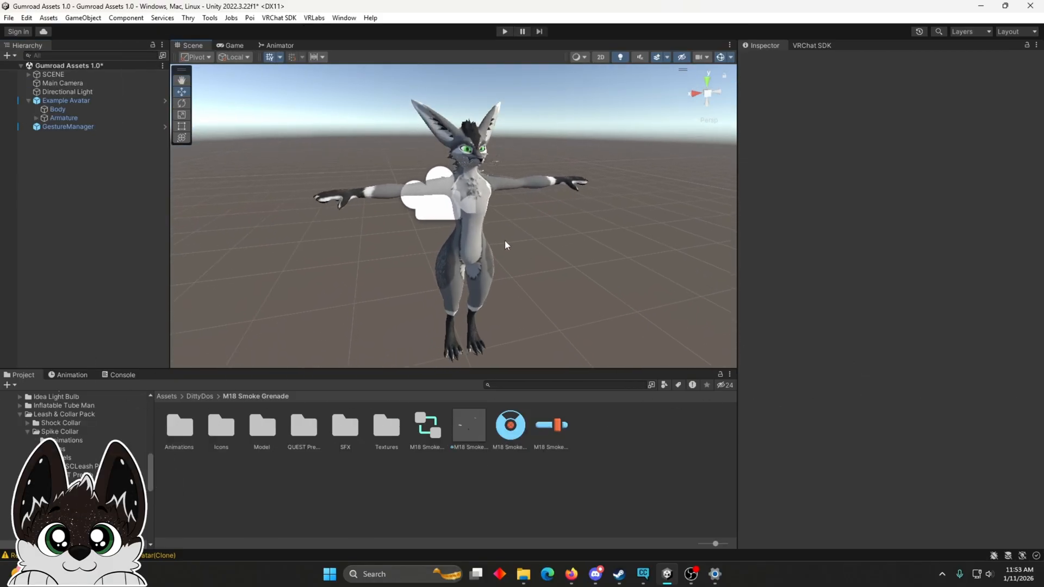
pyautogui.click(36, 118)
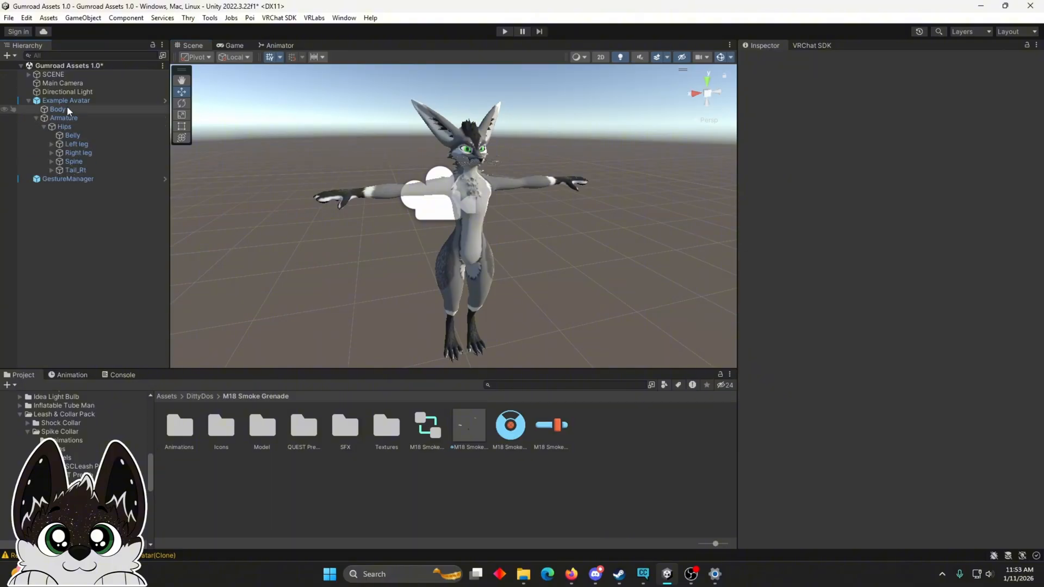
# Step: Examine the Example Avatar's Animator, Pipeline Manager and VRC Avatar Descriptor components, along with its Body and Armature objects
pyautogui.click(106, 98)
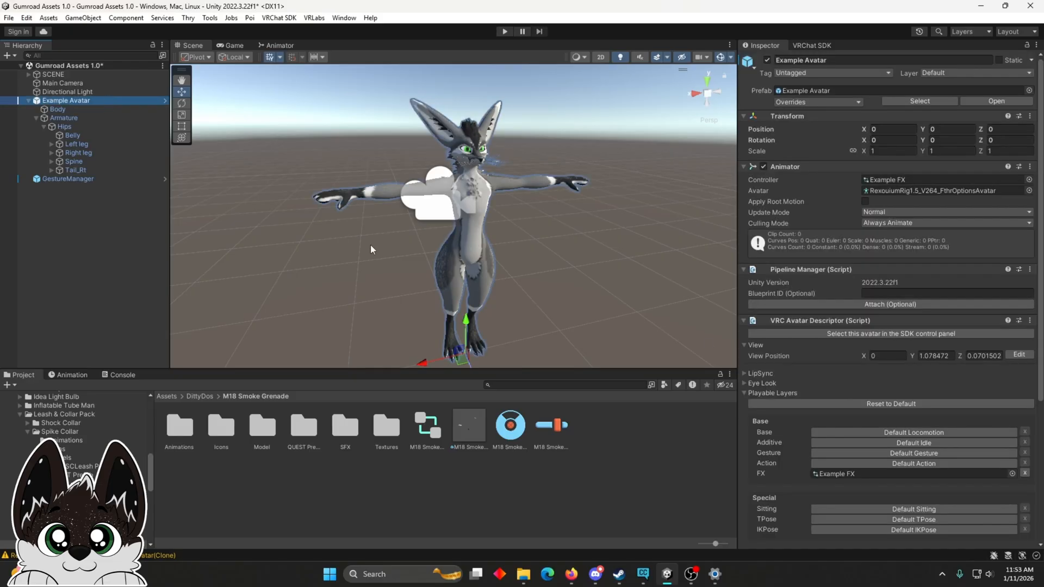
pyautogui.scroll(-3, 968, 163)
pyautogui.scroll(-2, 951, 137)
pyautogui.scroll(3, 916, 343)
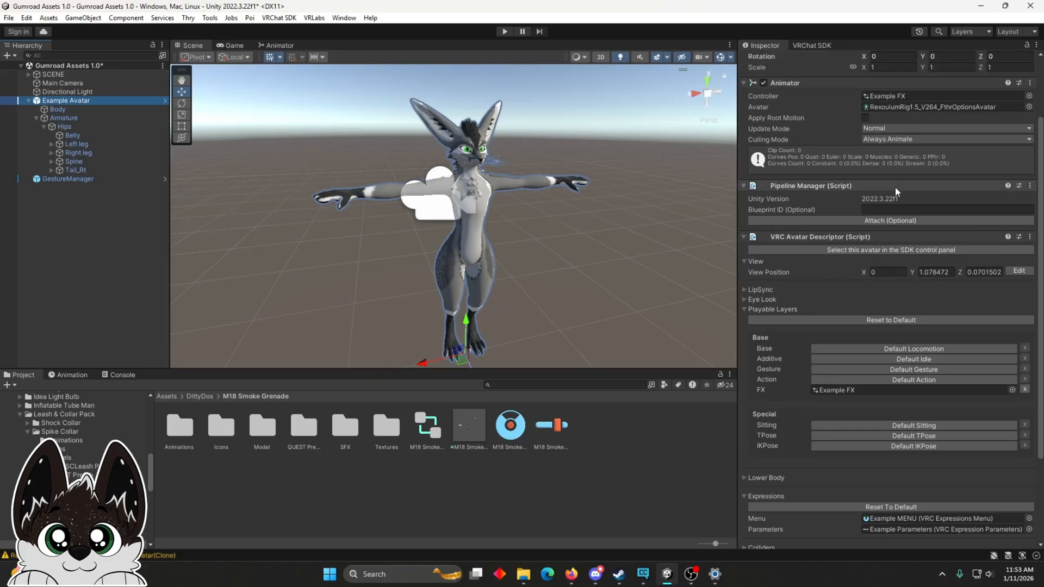
pyautogui.scroll(-2, 895, 187)
pyautogui.scroll(2, 888, 421)
pyautogui.scroll(2, 887, 421)
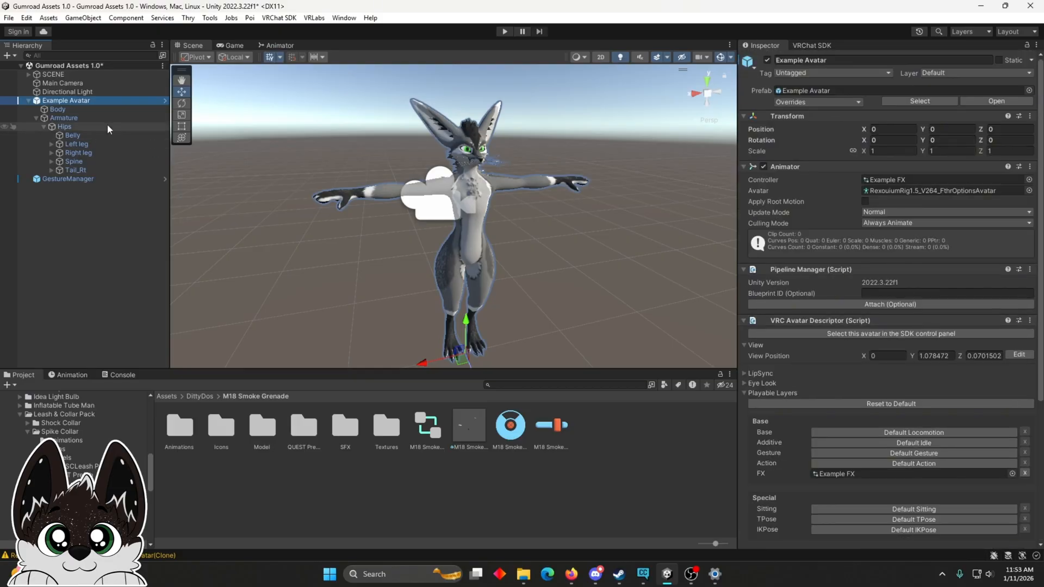
pyautogui.click(74, 109)
pyautogui.click(61, 118)
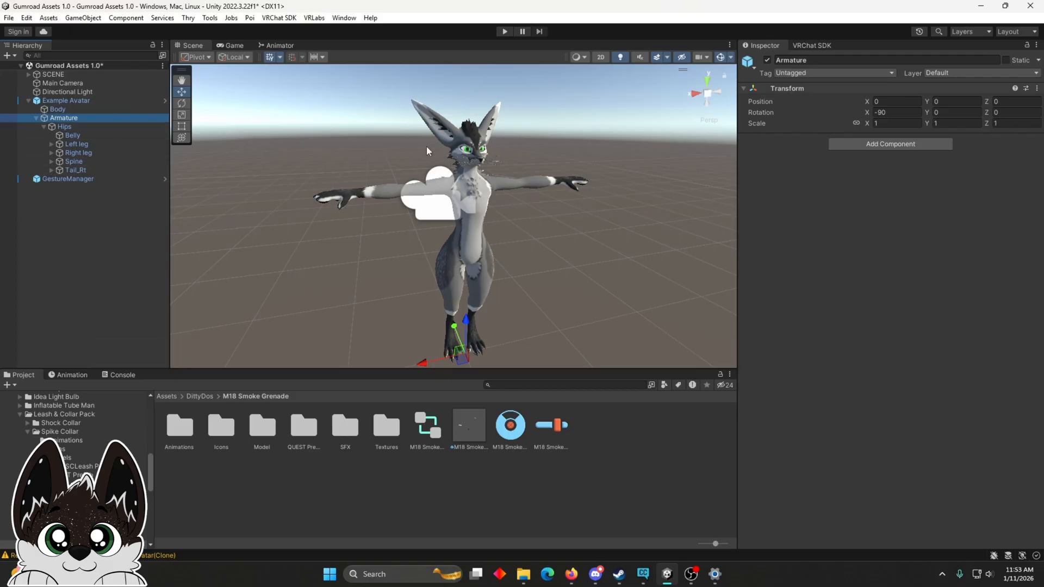
pyautogui.click(62, 101)
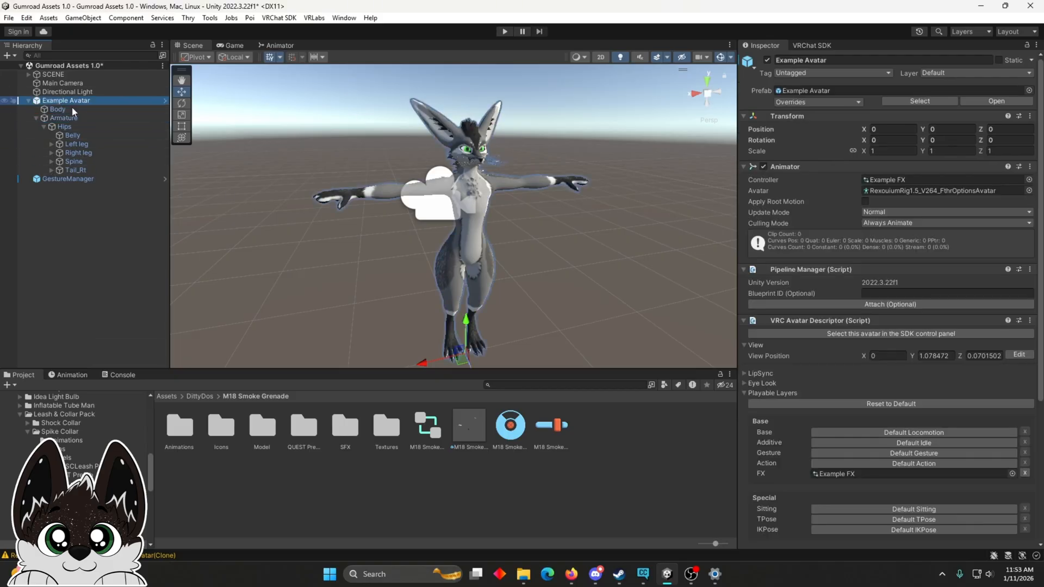
# Step: Open the M18 Smoke Grenade folder inside DittyDos in the project assets
pyautogui.click(167, 395)
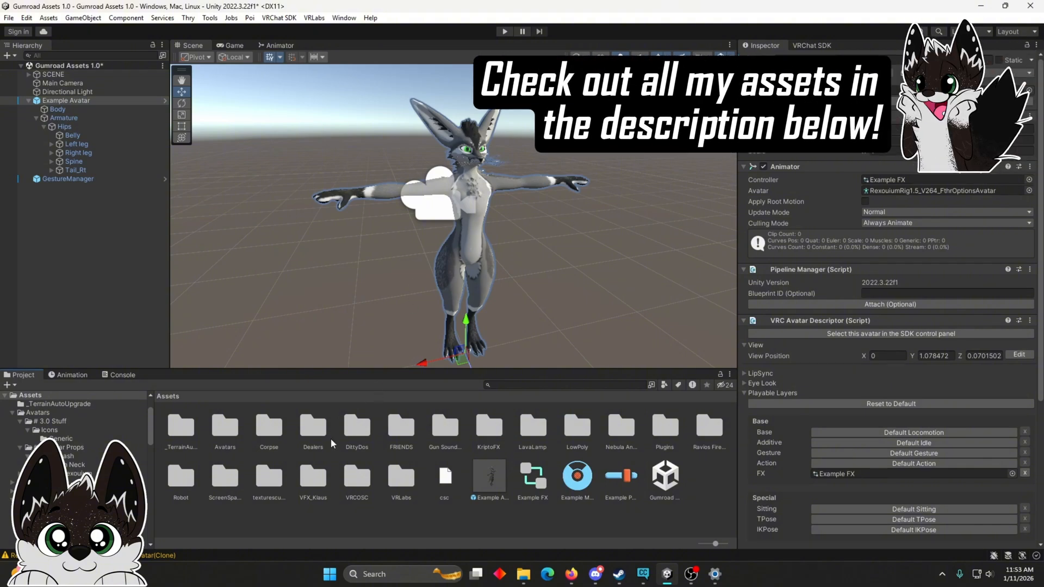
pyautogui.doubleClick(356, 430)
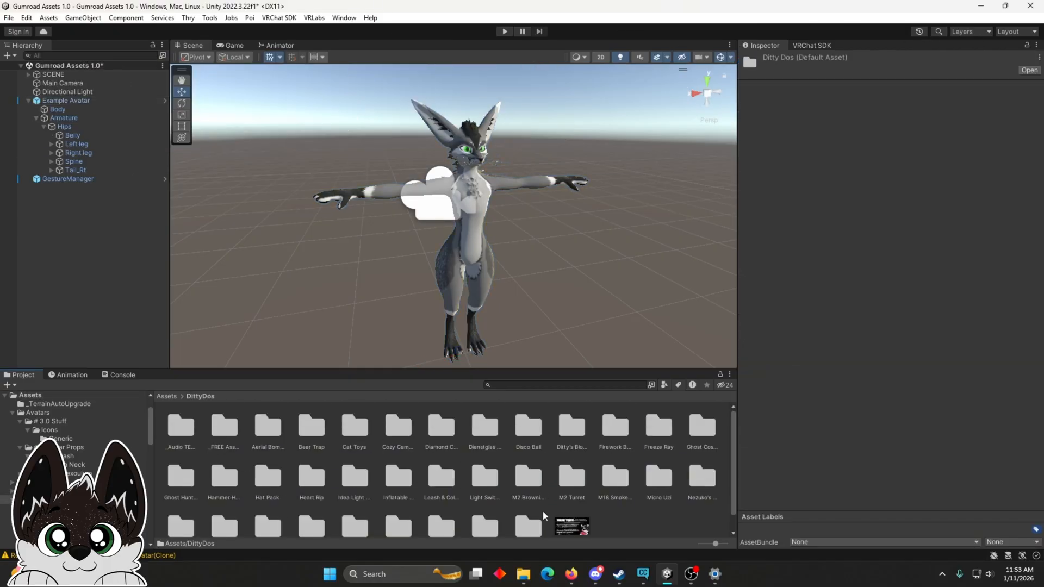
pyautogui.doubleClick(615, 474)
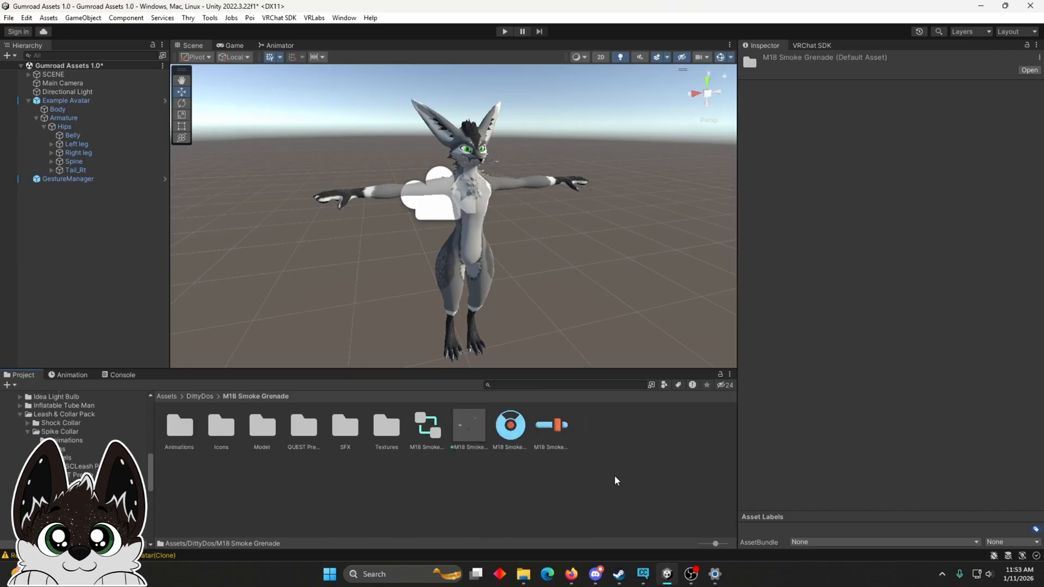
# Step: Add the M18 Smoke Grenade Prefab to the scene as a child of Example Avatar and expand its contents
pyautogui.click(464, 422)
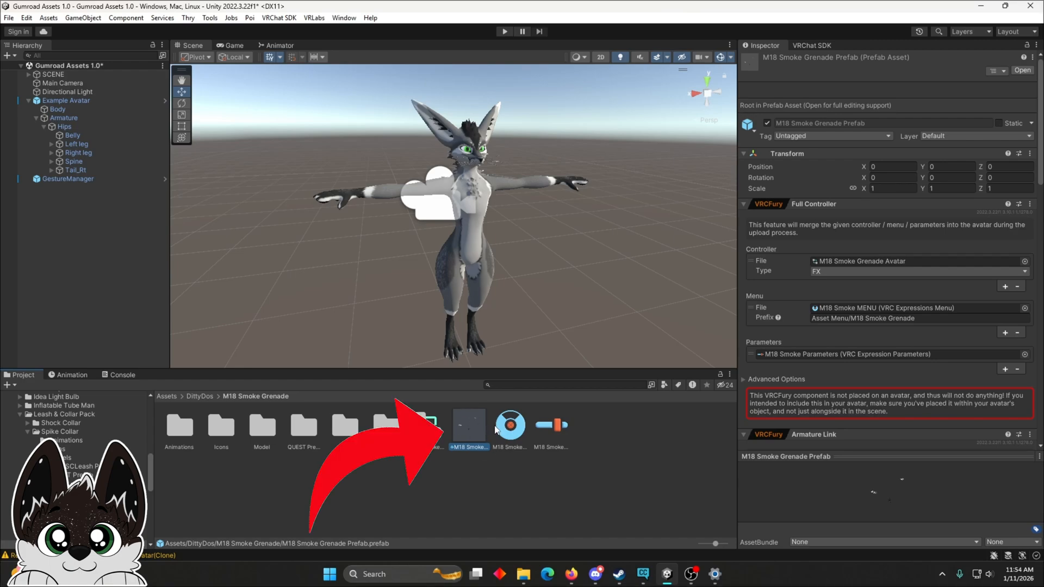
pyautogui.moveTo(459, 412); pyautogui.dragTo(77, 100)
pyautogui.click(36, 118)
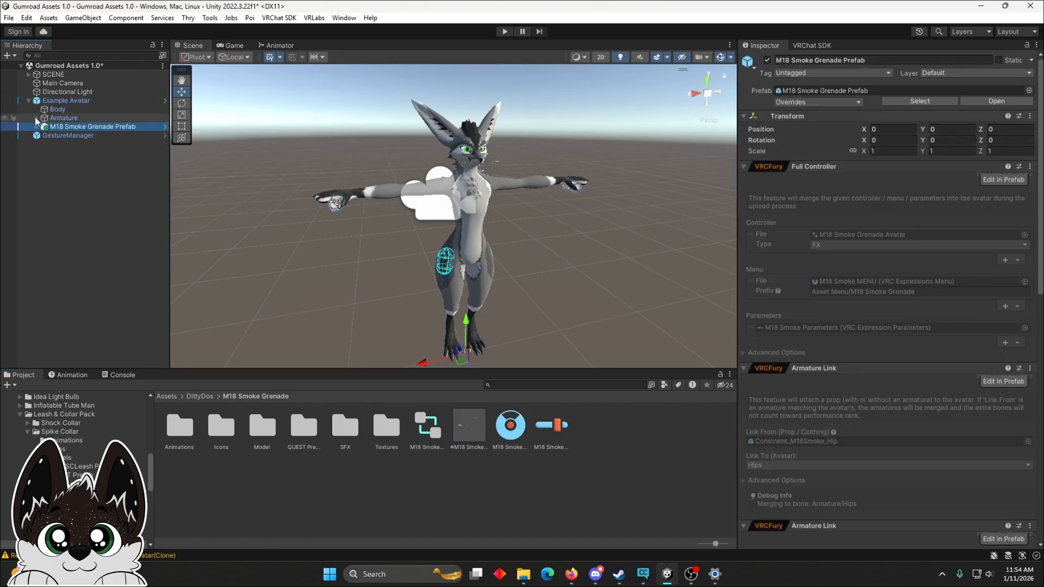
pyautogui.click(37, 127)
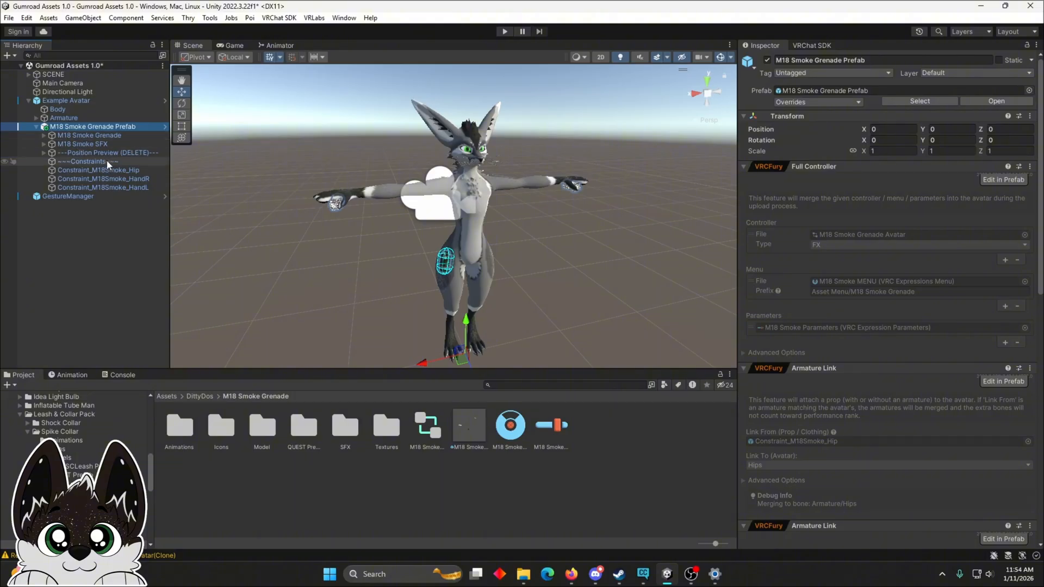
# Step: Inspect the smoke grenade prefab's position preview object, its hip constraint and its root VRCFury components
pyautogui.rightClick(72, 127)
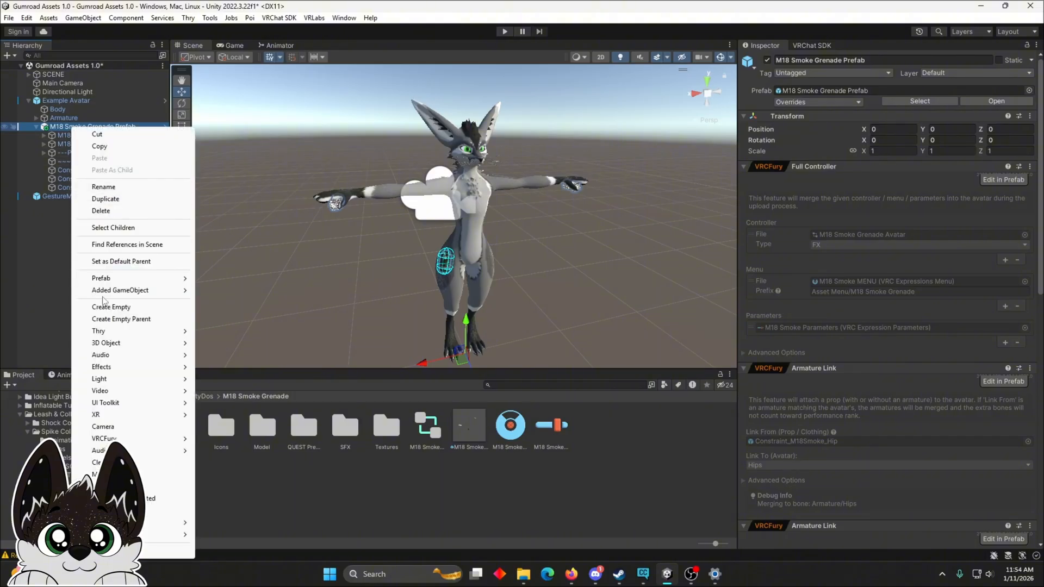
pyautogui.click(52, 132)
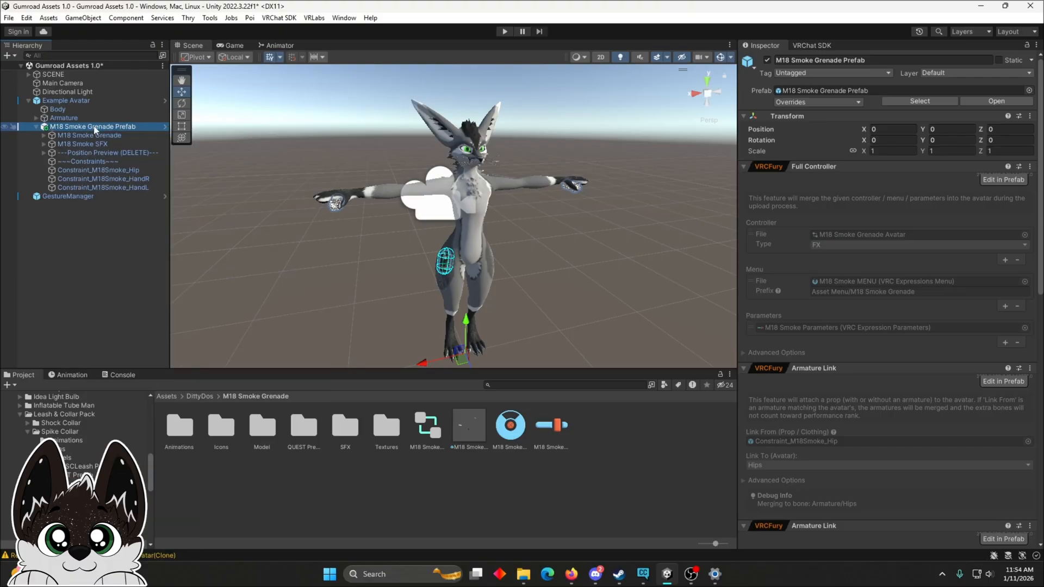
pyautogui.click(109, 152)
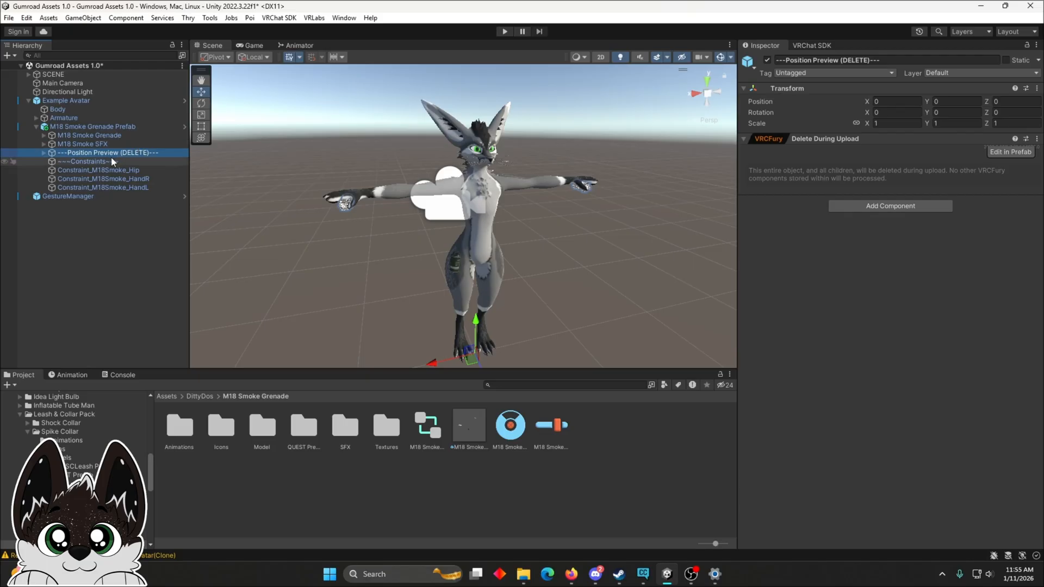
pyautogui.click(104, 170)
pyautogui.click(109, 126)
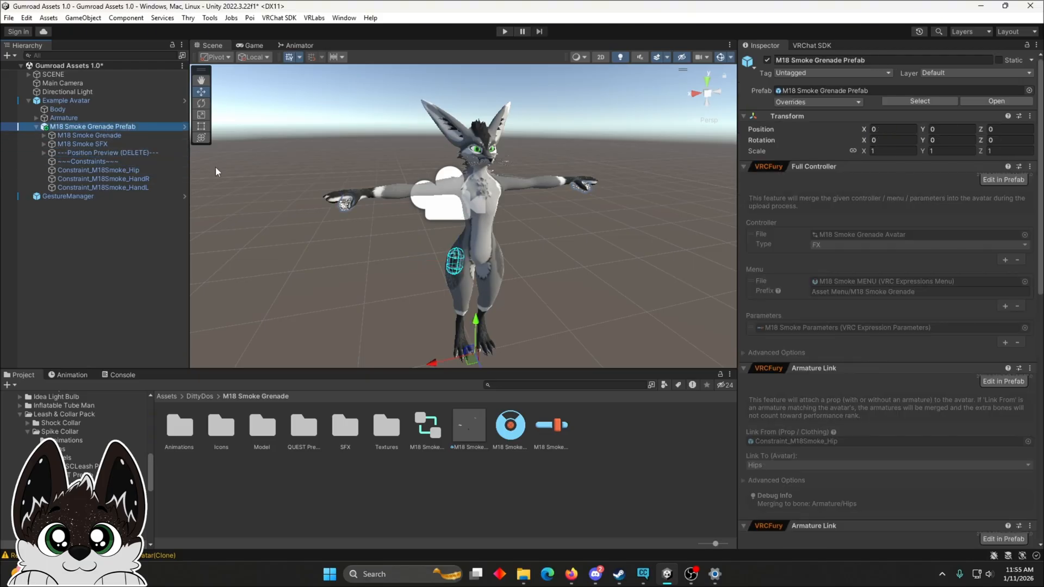
pyautogui.scroll(2, 266, 180)
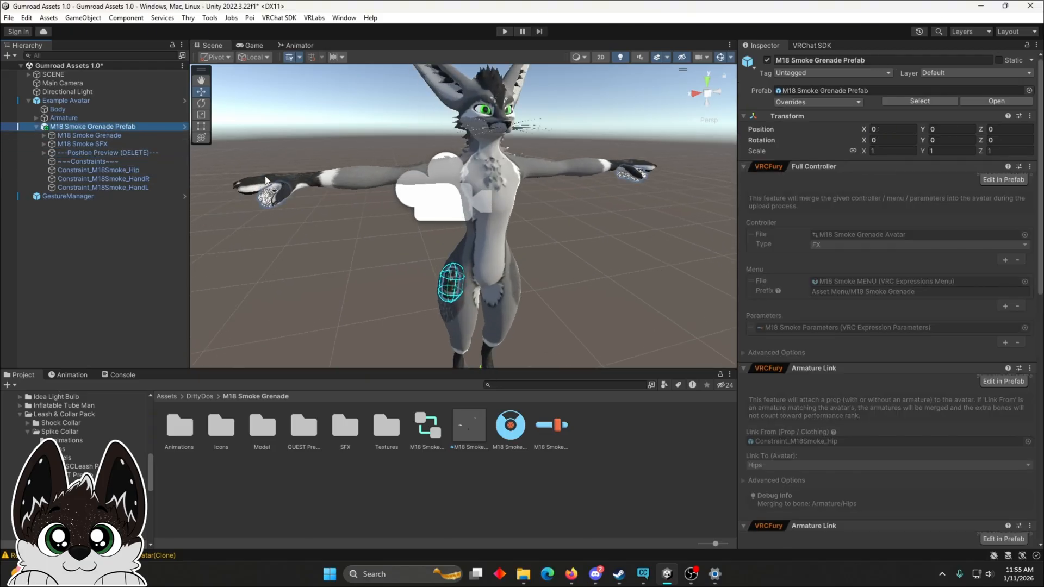
# Step: Scale the whole M18 Smoke Grenade Prefab uniformly to about 1.12 with the Scale tool
pyautogui.click(201, 115)
pyautogui.scroll(-4, 449, 267)
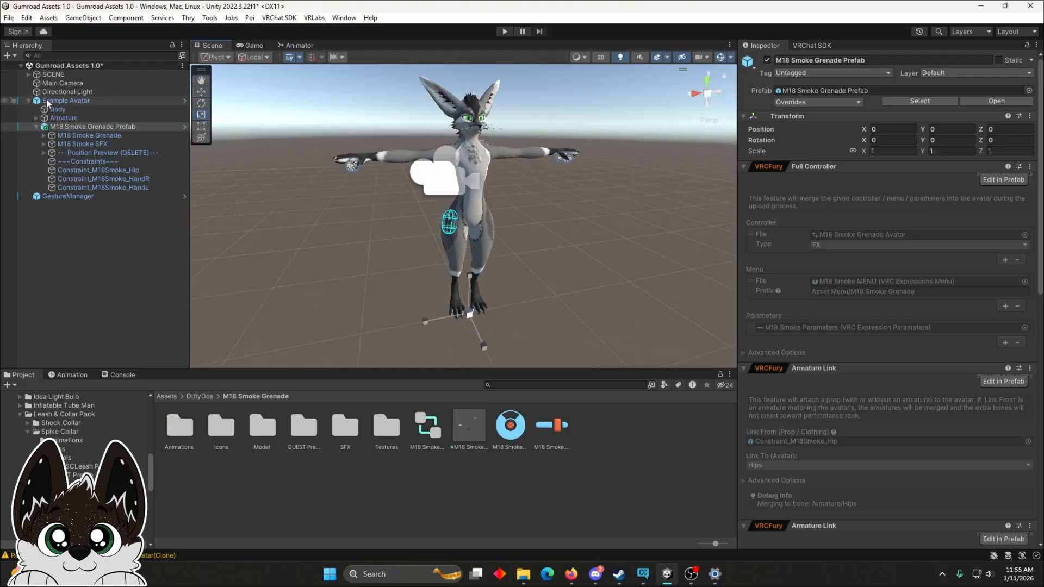
pyautogui.click(60, 126)
pyautogui.moveTo(59, 126); pyautogui.dragTo(44, 197)
pyautogui.click(36, 110)
pyautogui.click(36, 109)
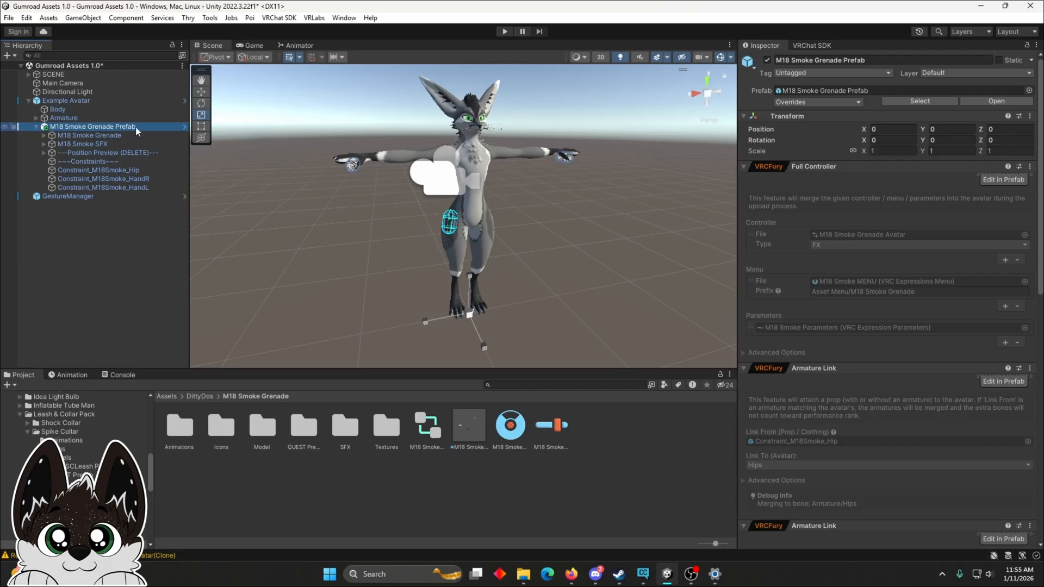
pyautogui.click(164, 126)
pyautogui.scroll(5, 472, 295)
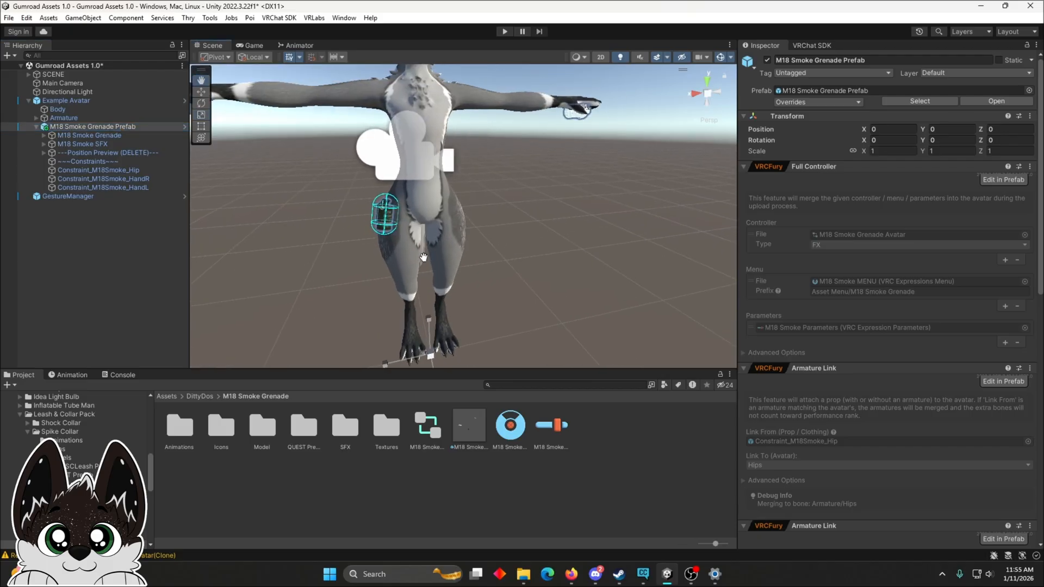
pyautogui.scroll(-3, 428, 244)
pyautogui.moveTo(429, 243); pyautogui.dragTo(412, 249, button='middle')
pyautogui.scroll(2, 412, 249)
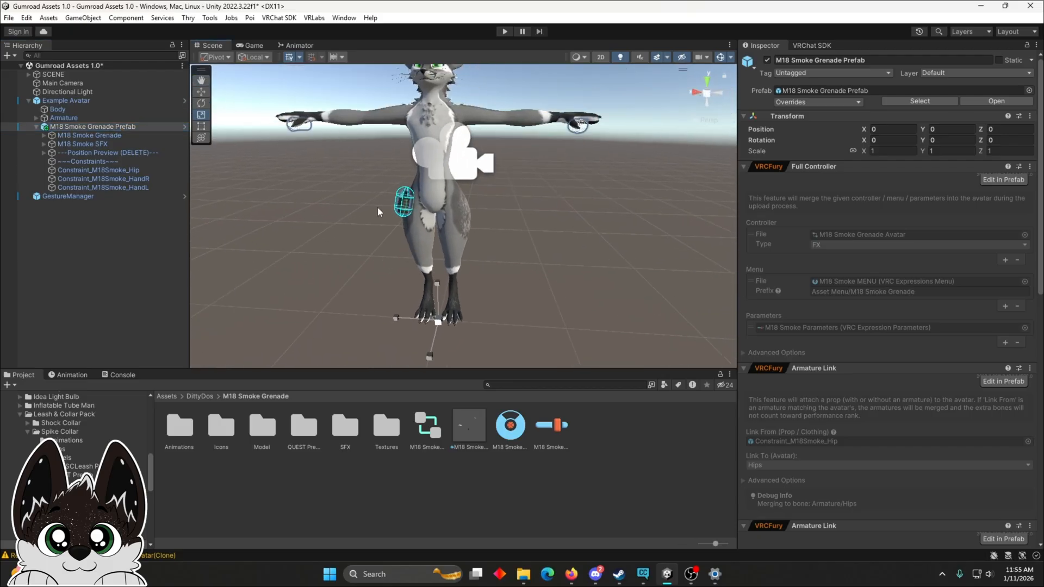
pyautogui.moveTo(438, 324)
pyautogui.mouseDown()
pyautogui.moveTo(424, 318)
pyautogui.moveTo(444, 311)
pyautogui.mouseUp()
# Step: Inspect the smoke grenade's hip, right-hand and left-hand constraint objects and their placement relative to the avatar
pyautogui.moveTo(502, 210); pyautogui.dragTo(503, 226, button='middle')
pyautogui.scroll(2, 430, 209)
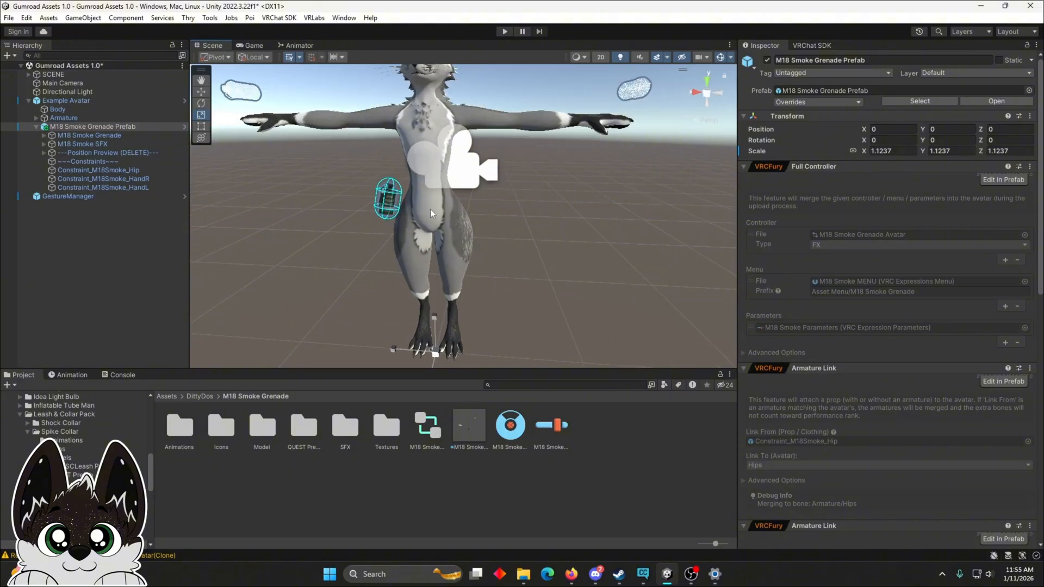
pyautogui.moveTo(443, 215); pyautogui.dragTo(468, 237, button='middle')
pyautogui.scroll(3, 451, 228)
pyautogui.moveTo(411, 197); pyautogui.dragTo(402, 230, button='middle')
pyautogui.scroll(1, 413, 215)
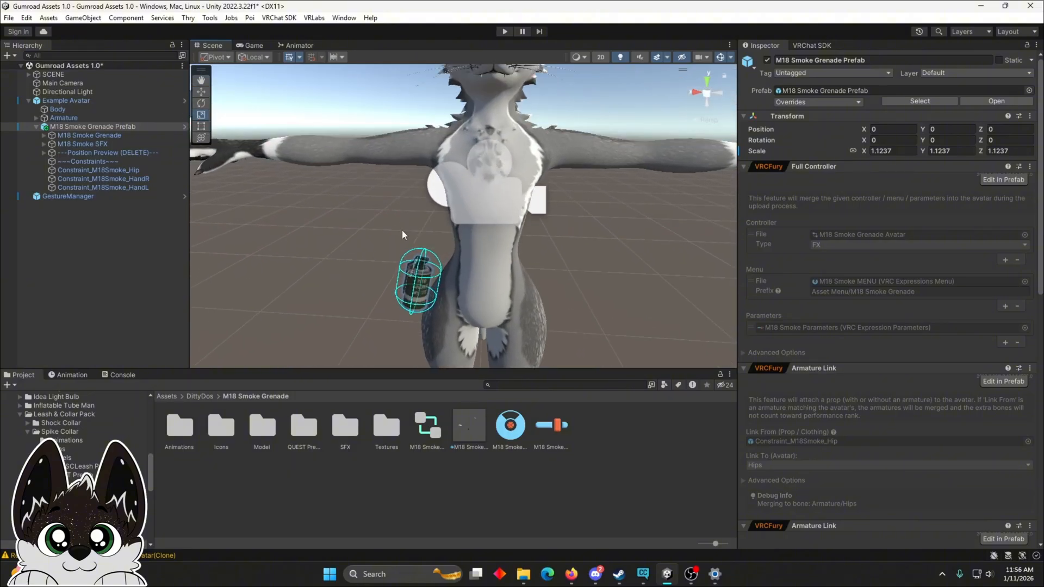
pyautogui.doubleClick(158, 175)
pyautogui.click(136, 171)
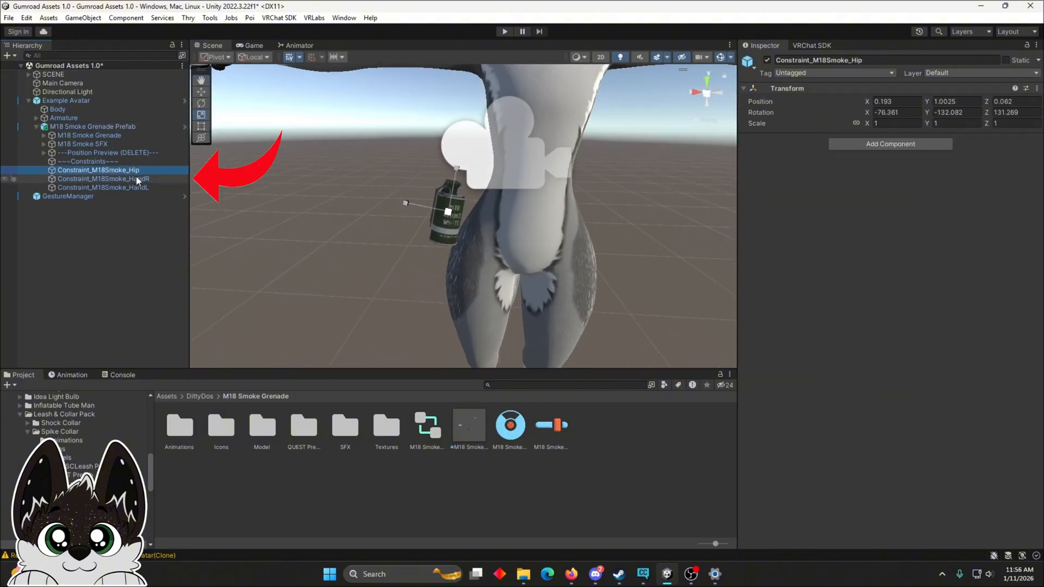
pyautogui.click(133, 186)
pyautogui.click(136, 178)
pyautogui.click(137, 171)
# Step: Try moving the whole M18 Smoke Grenade Prefab to about X 0.032, Z 0.095, and undo the move
pyautogui.doubleClick(109, 125)
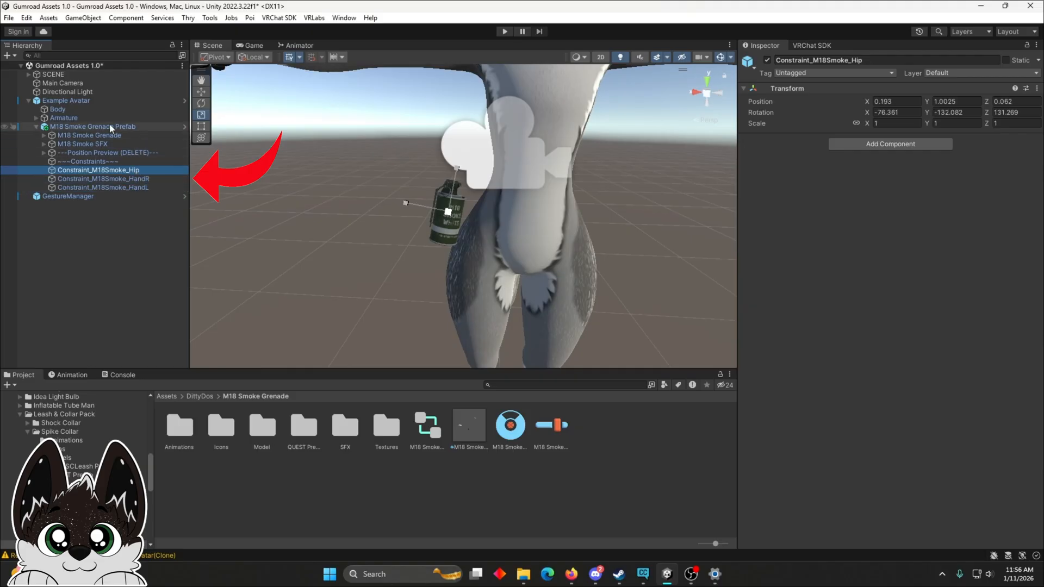
pyautogui.moveTo(422, 148); pyautogui.dragTo(420, 176, button='middle')
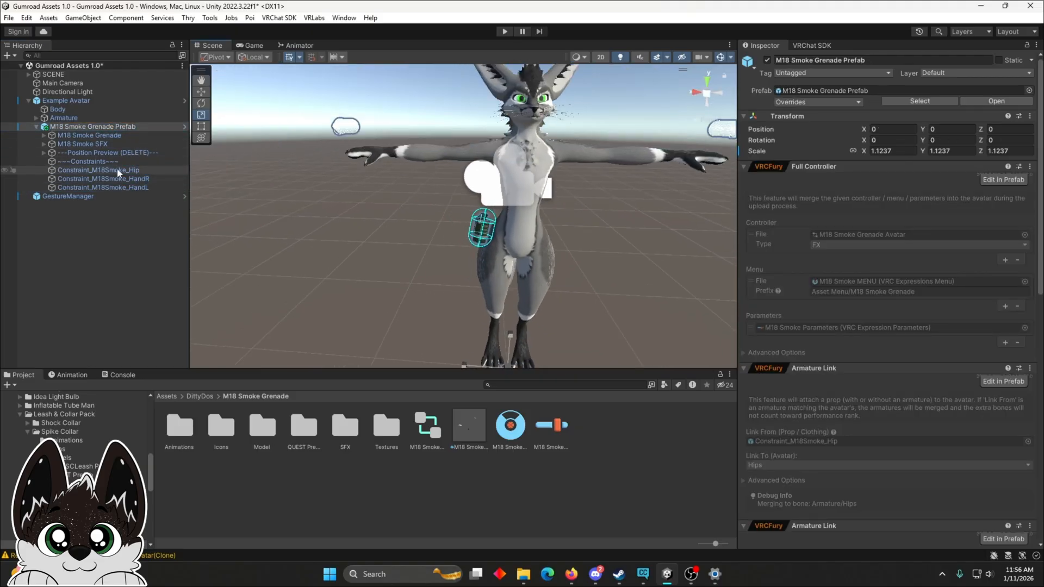
pyautogui.moveTo(320, 188); pyautogui.dragTo(358, 213, button='middle')
pyautogui.click(102, 128)
pyautogui.moveTo(325, 177); pyautogui.dragTo(408, 199, button='right')
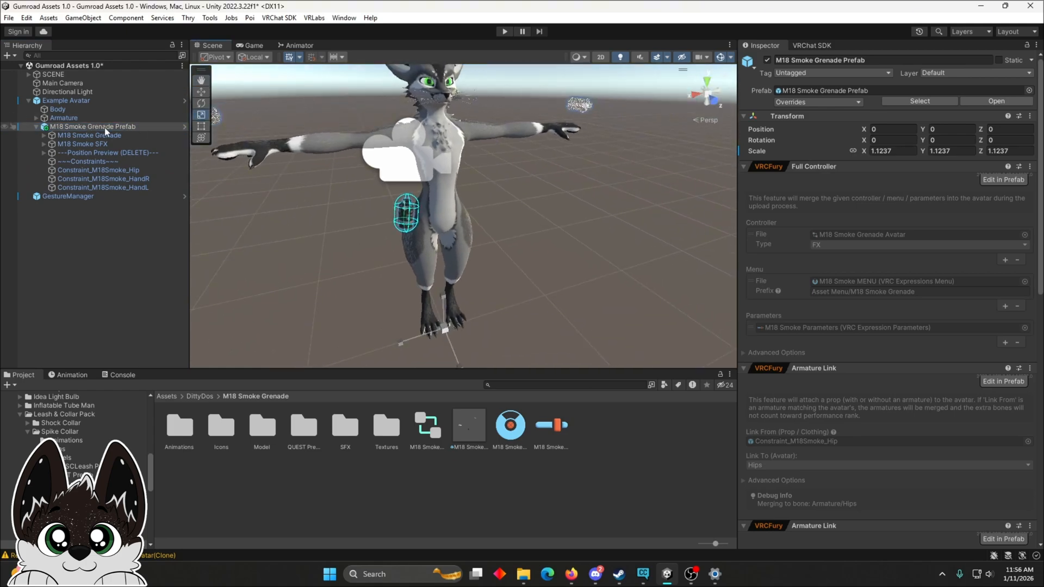
pyautogui.press('f')
pyautogui.press('w')
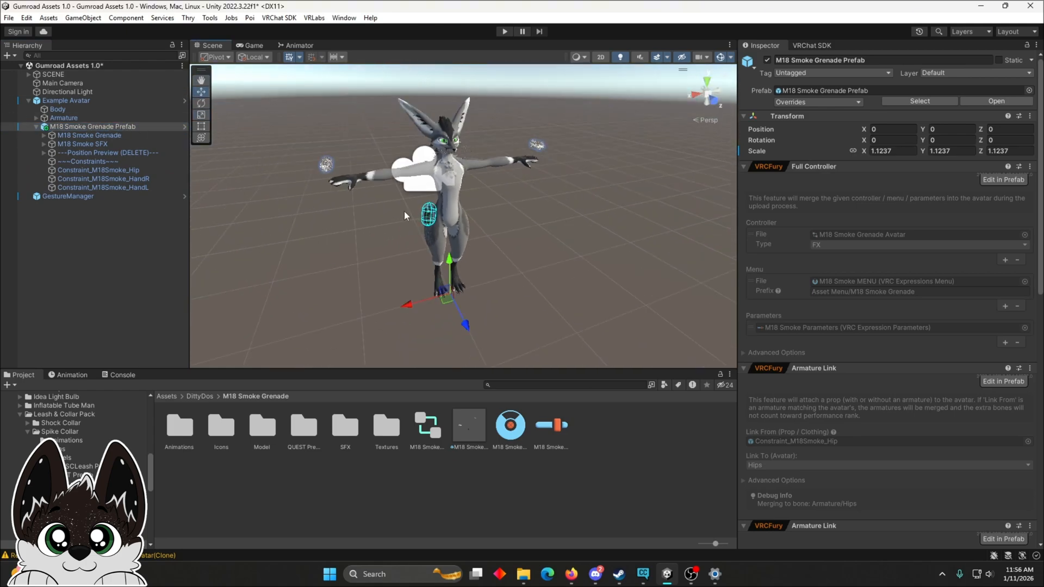
pyautogui.moveTo(447, 299); pyautogui.dragTo(445, 307)
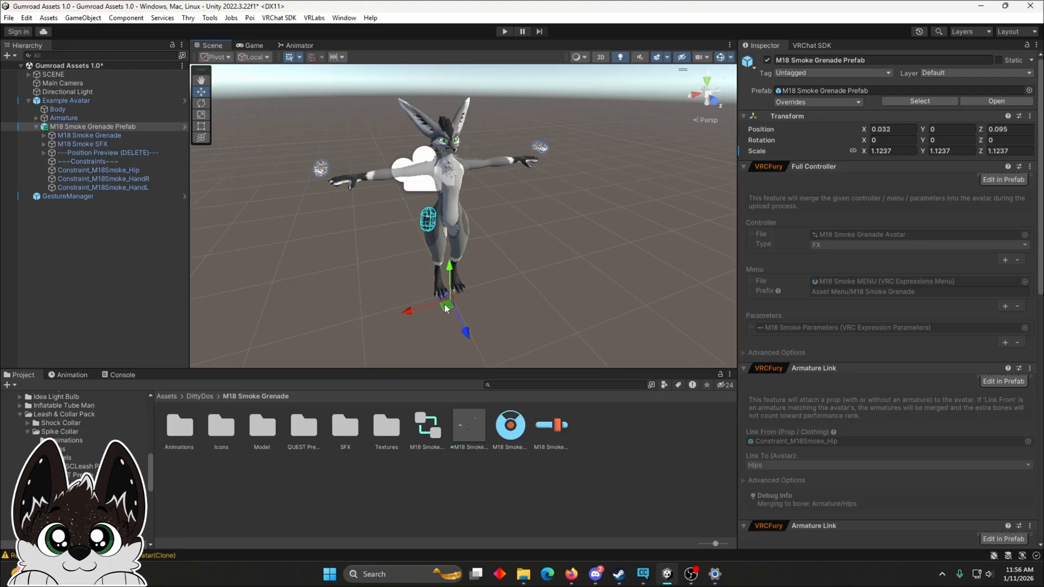
pyautogui.hotkey('ctrl', 'z')
# Step: Move the smoke grenade's hip constraint down beside the avatar's hip, to about X 0.1815, Y 0.8621, Z 0.0774
pyautogui.scroll(5, 469, 244)
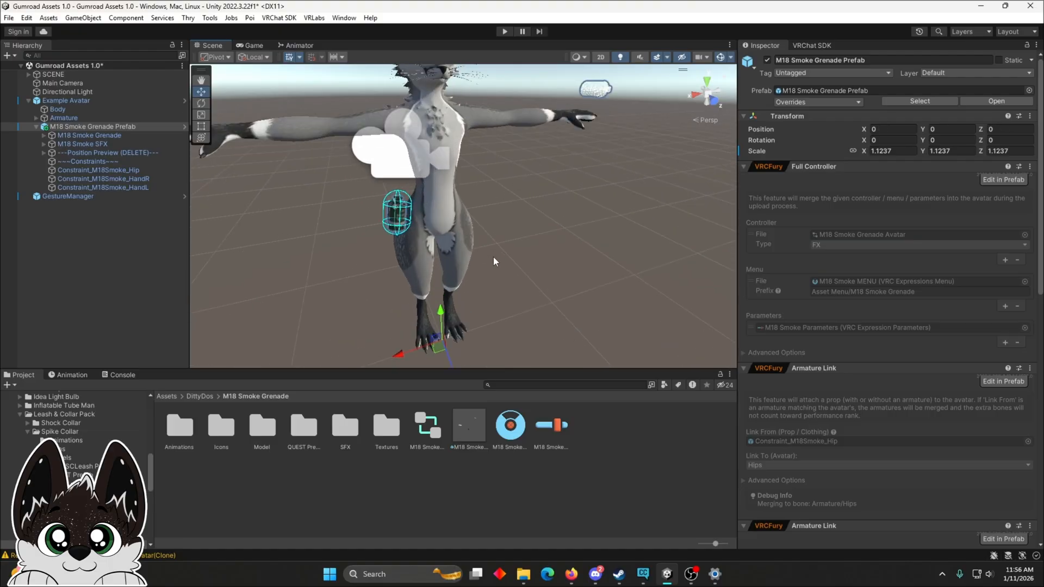
pyautogui.moveTo(494, 256)
pyautogui.keyDown('alt'); pyautogui.mouseDown()
pyautogui.moveTo(463, 254)
pyautogui.moveTo(547, 258)
pyautogui.moveTo(461, 246)
pyautogui.moveTo(494, 248)
pyautogui.mouseUp(); pyautogui.keyUp('alt')
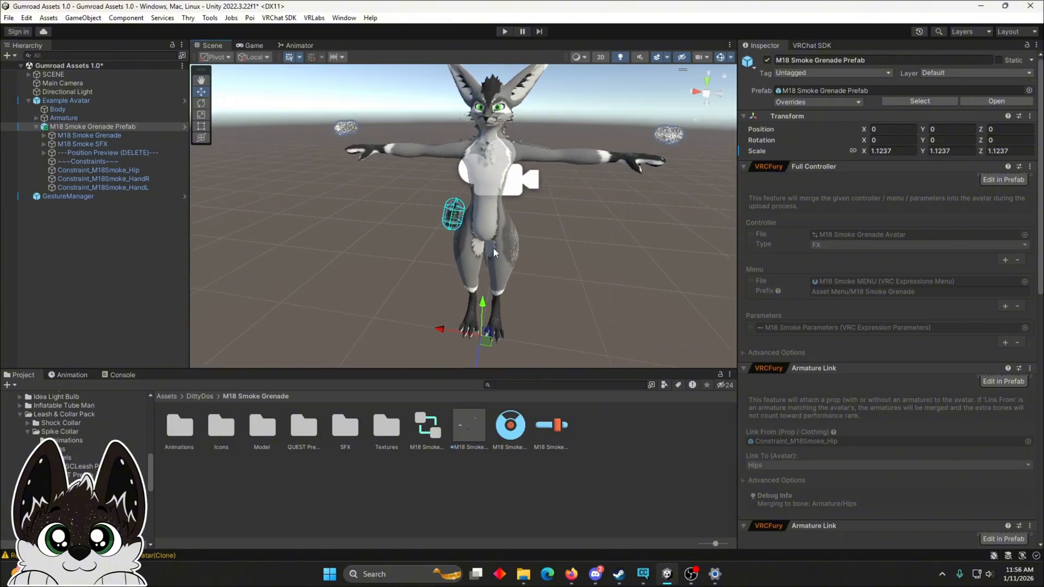
pyautogui.moveTo(493, 248)
pyautogui.mouseDown(button='right')
pyautogui.moveTo(469, 239)
pyautogui.moveTo(481, 243)
pyautogui.mouseUp(button='right')
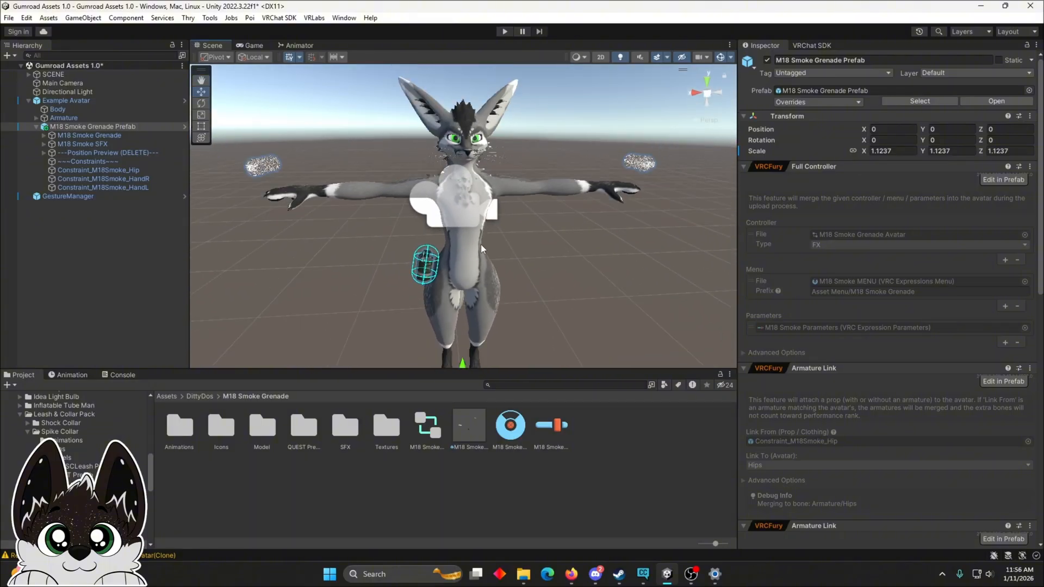
pyautogui.click(148, 172)
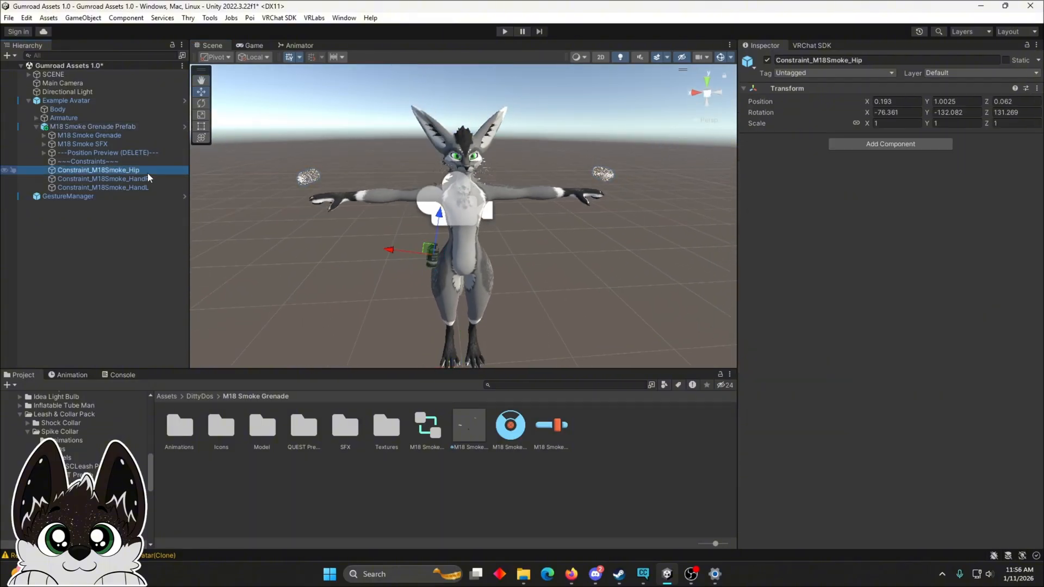
pyautogui.scroll(3, 339, 197)
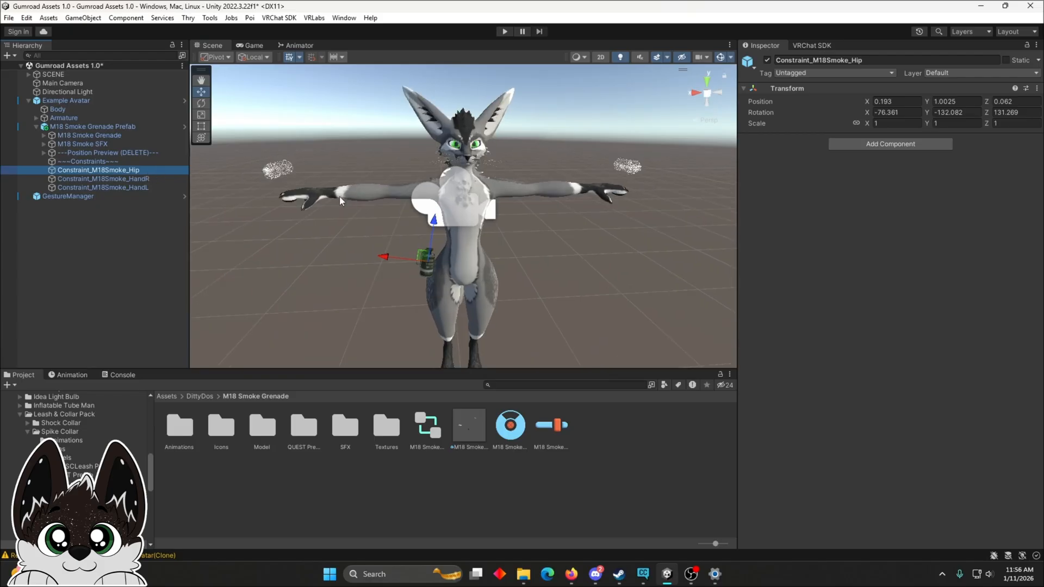
pyautogui.moveTo(441, 240); pyautogui.dragTo(444, 182, button='middle')
pyautogui.scroll(3, 444, 182)
pyautogui.moveTo(444, 181); pyautogui.dragTo(370, 149, button='right')
pyautogui.scroll(2, 370, 149)
pyautogui.moveTo(547, 234); pyautogui.dragTo(356, 136, button='middle')
pyautogui.scroll(2, 471, 200)
pyautogui.scroll(1, 492, 187)
pyautogui.moveTo(454, 182); pyautogui.dragTo(384, 163, button='right')
pyautogui.scroll(1, 484, 209)
pyautogui.moveTo(500, 220); pyautogui.dragTo(407, 178, button='middle')
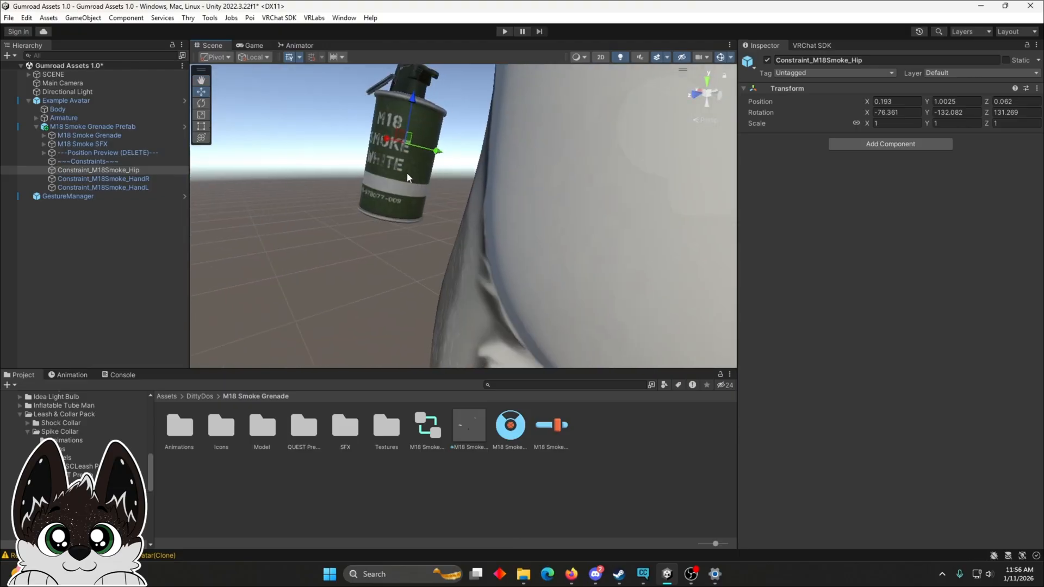
pyautogui.moveTo(383, 167); pyautogui.dragTo(340, 151, button='right')
pyautogui.moveTo(375, 162); pyautogui.dragTo(429, 167, button='middle')
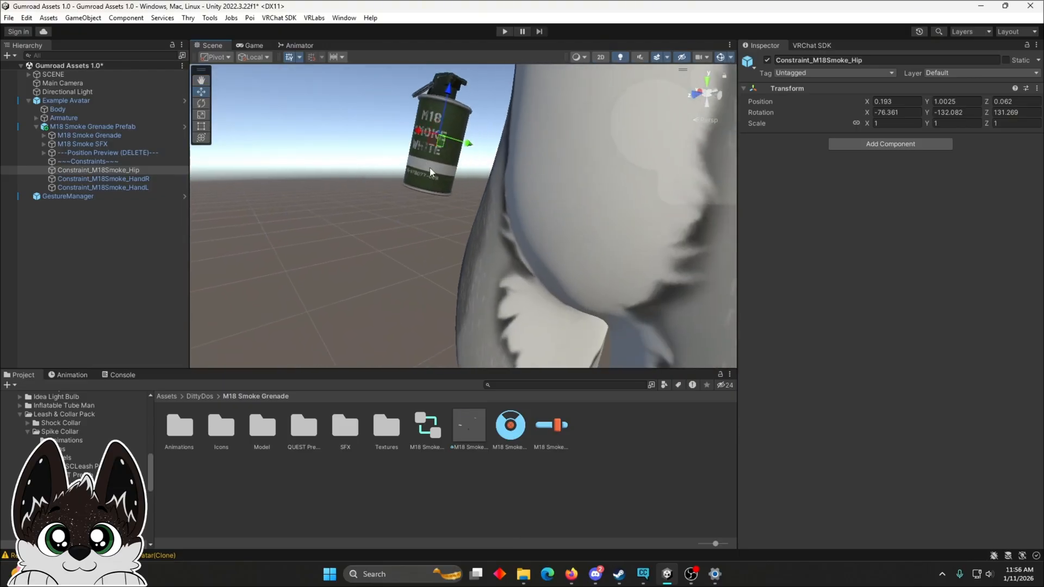
pyautogui.moveTo(439, 129); pyautogui.dragTo(435, 246)
pyautogui.moveTo(435, 246); pyautogui.dragTo(509, 275, button='middle')
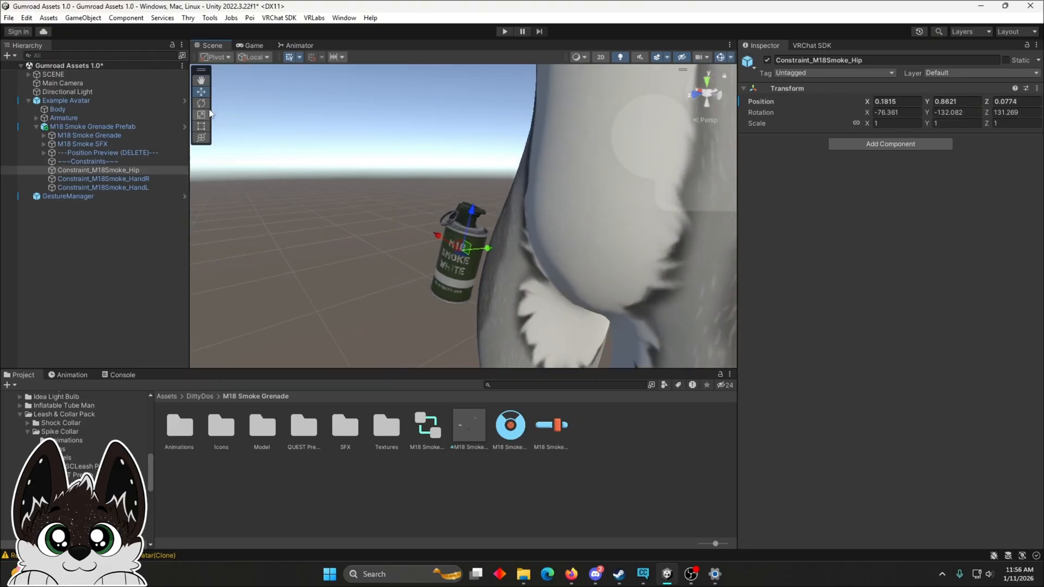
# Step: Rotate the hip constraint about its own vertical axis so its Z rotation is about 193.45
pyautogui.press('e')
pyautogui.moveTo(488, 274); pyautogui.dragTo(478, 297)
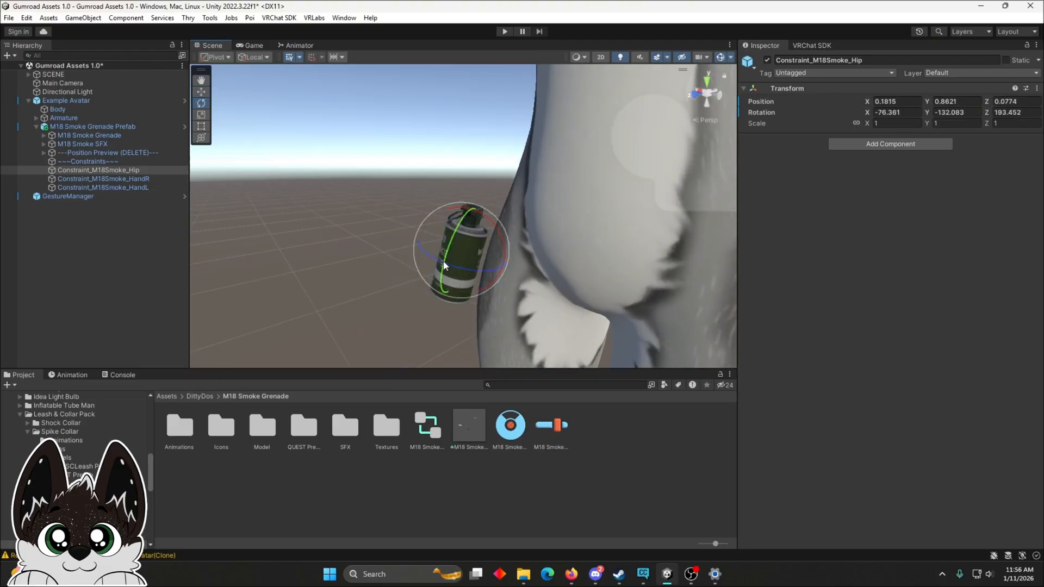
pyautogui.moveTo(478, 296); pyautogui.dragTo(449, 231, button='right')
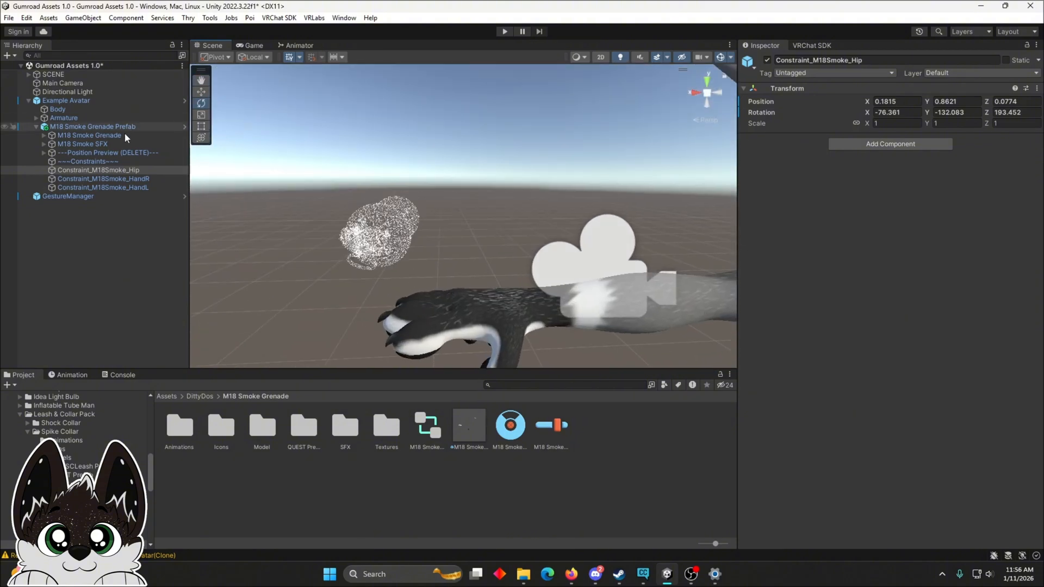
# Step: Move the smoke grenade's right-hand constraint down into the avatar's right palm, to about X 0.776, Y 1.3196
pyautogui.click(103, 154)
pyautogui.moveTo(405, 231); pyautogui.dragTo(408, 212, button='middle')
pyautogui.scroll(2, 408, 212)
pyautogui.moveTo(407, 211); pyautogui.dragTo(400, 213, button='right')
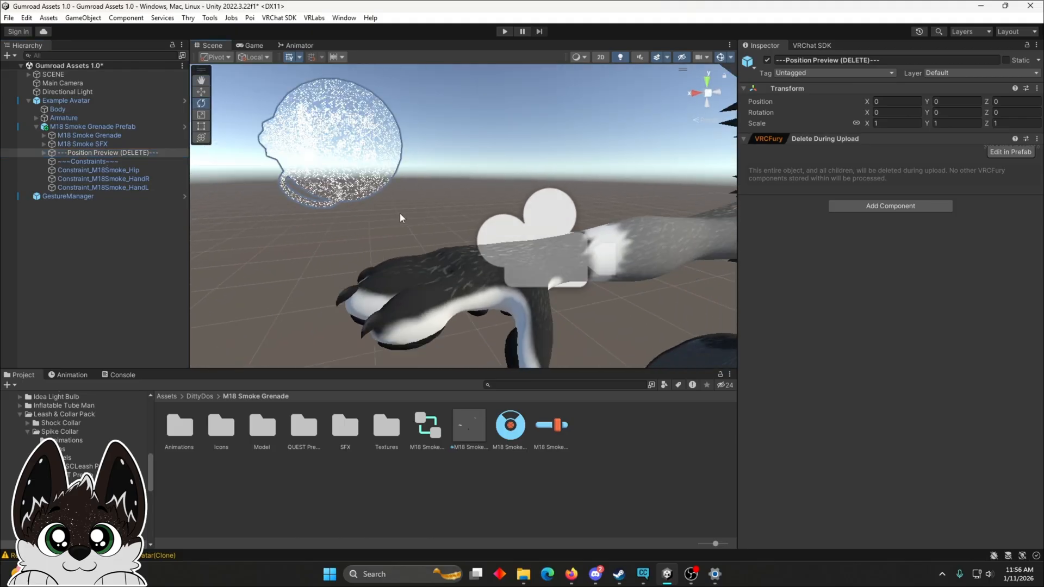
pyautogui.moveTo(400, 213); pyautogui.dragTo(365, 155, button='middle')
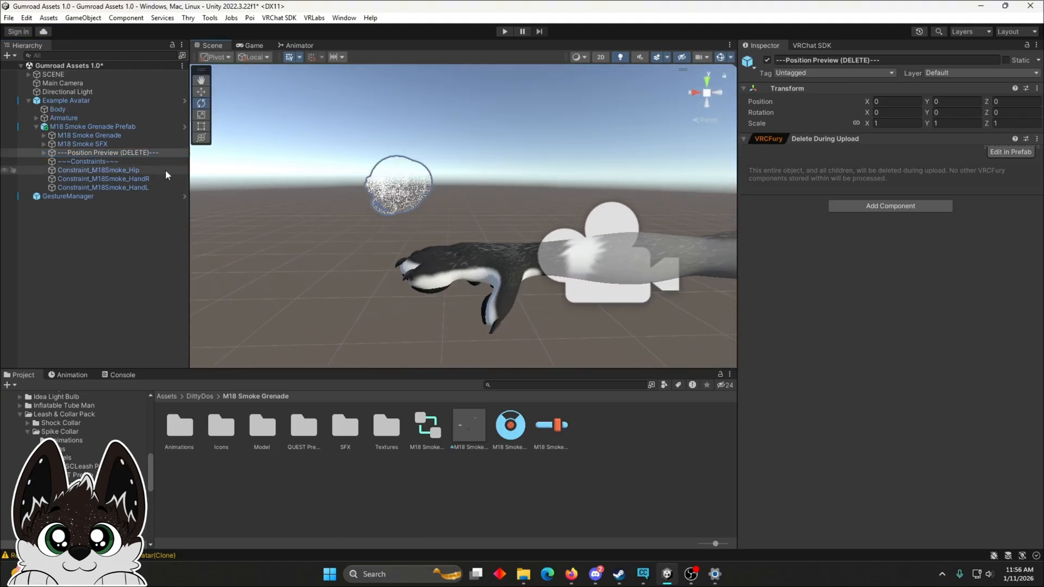
pyautogui.click(157, 178)
pyautogui.press('e')
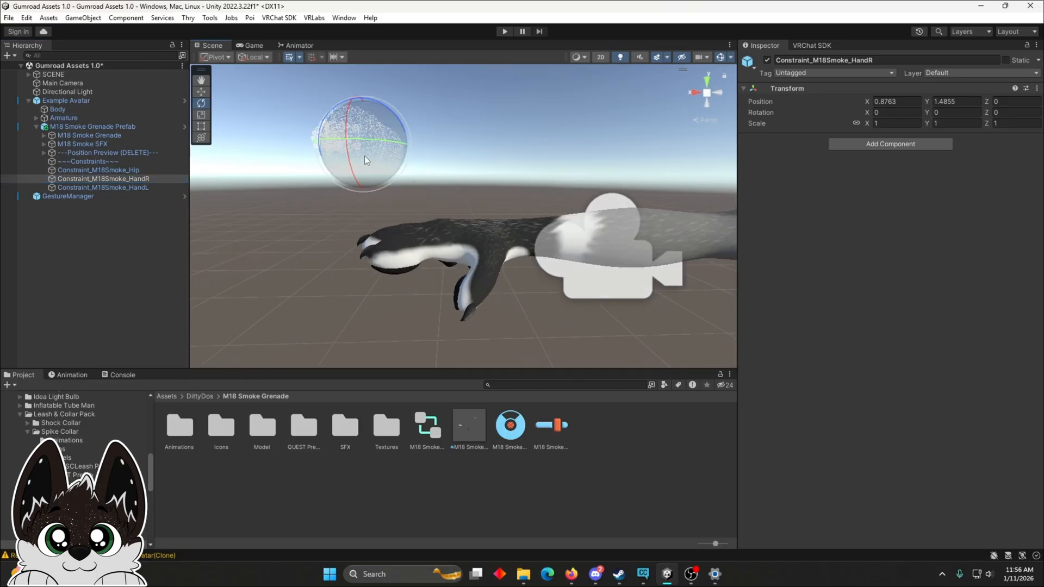
pyautogui.press('f')
pyautogui.press('w')
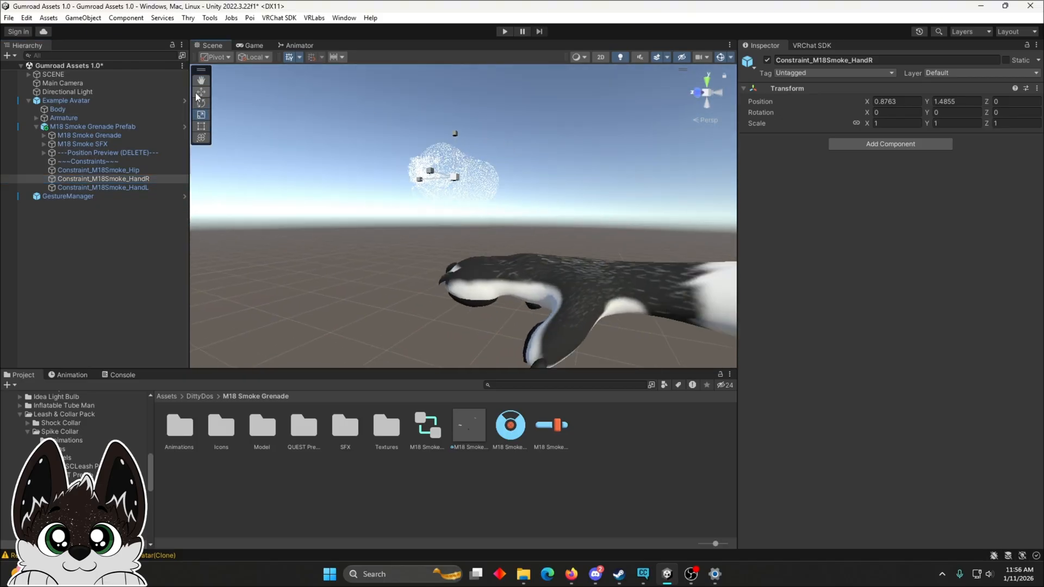
pyautogui.moveTo(471, 185); pyautogui.dragTo(540, 330)
pyautogui.moveTo(541, 330); pyautogui.dragTo(610, 254, button='middle')
pyautogui.moveTo(610, 254)
pyautogui.mouseDown(button='right')
pyautogui.moveTo(624, 298)
pyautogui.moveTo(616, 269)
pyautogui.mouseUp(button='right')
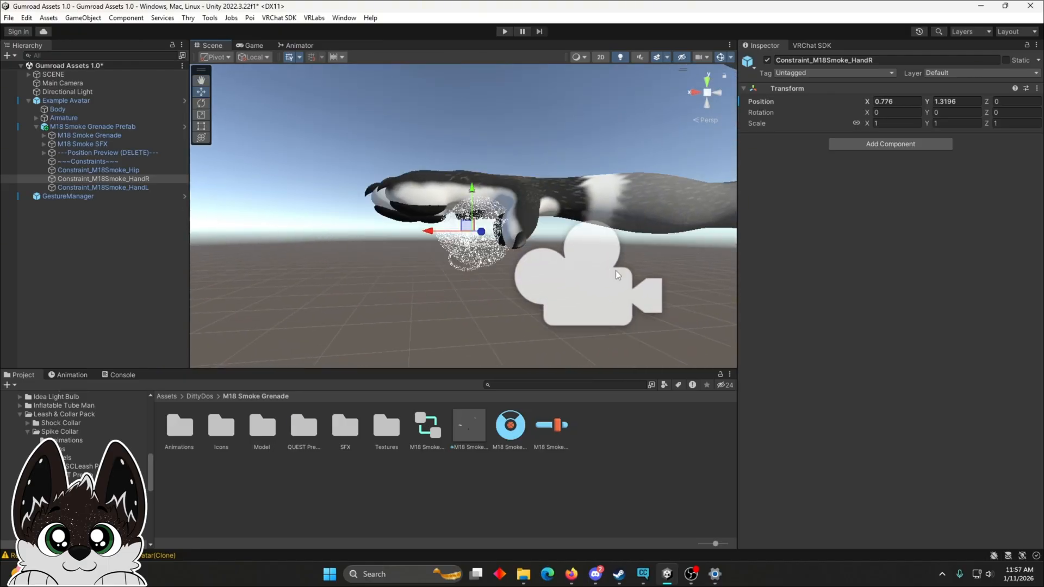
# Step: Fine-tune the right-hand constraint's placement under the palm to about X 0.7768, Y 1.3167
pyautogui.scroll(4, 616, 270)
pyautogui.moveTo(511, 266); pyautogui.dragTo(565, 264, button='middle')
pyautogui.moveTo(563, 225); pyautogui.dragTo(561, 235)
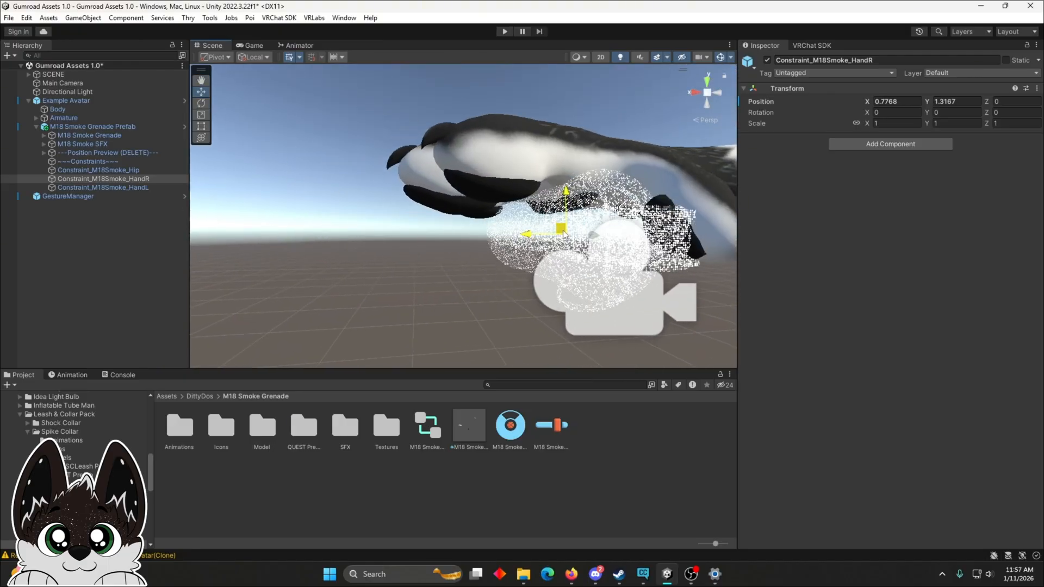
# Step: Deactivate the ---Position Preview (DELETE)--- object in the smoke grenade prefab
pyautogui.scroll(-8, 583, 245)
pyautogui.moveTo(598, 233); pyautogui.dragTo(538, 237, button='middle')
pyautogui.moveTo(538, 237); pyautogui.dragTo(642, 248, button='right')
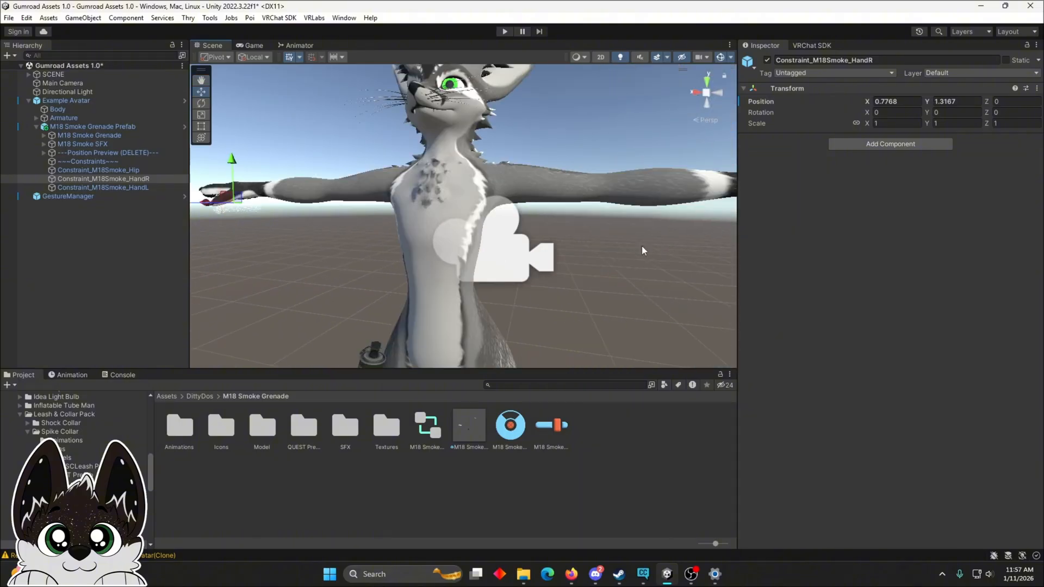
pyautogui.moveTo(642, 247); pyautogui.dragTo(466, 254, button='middle')
pyautogui.scroll(3, 543, 244)
pyautogui.moveTo(547, 243); pyautogui.dragTo(524, 270, button='middle')
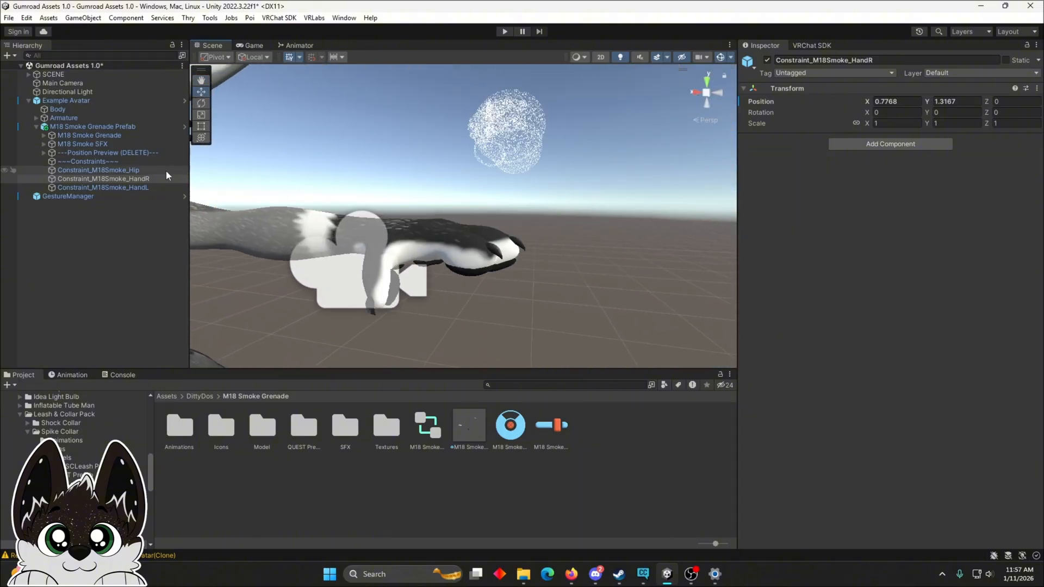
pyautogui.click(133, 153)
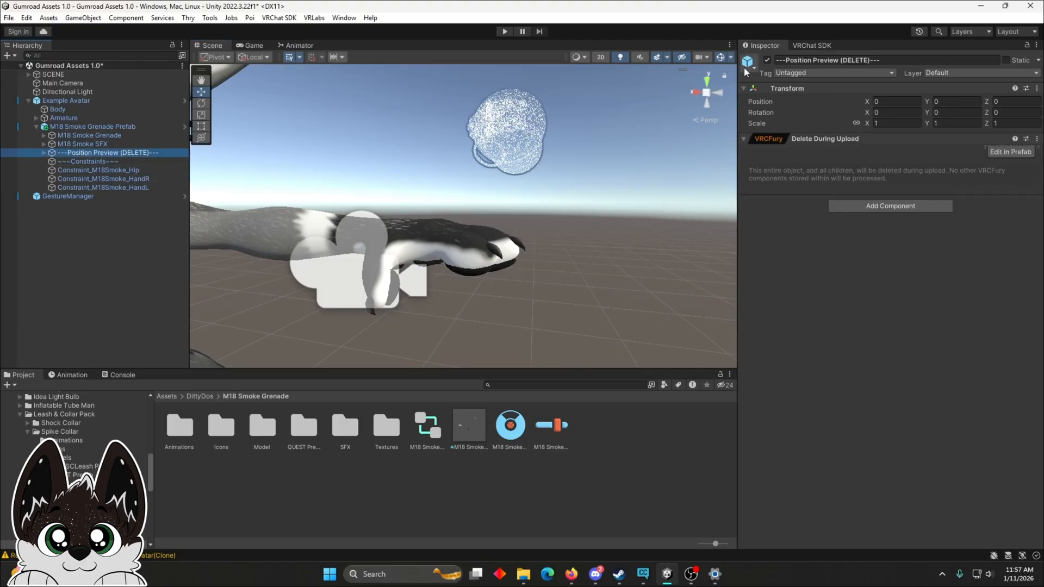
pyautogui.click(767, 60)
# Step: In the M18 Smoke Grenade's parent constraint, set the hip source weight to 0 and the left-hand source weight to 1
pyautogui.scroll(-5, 448, 218)
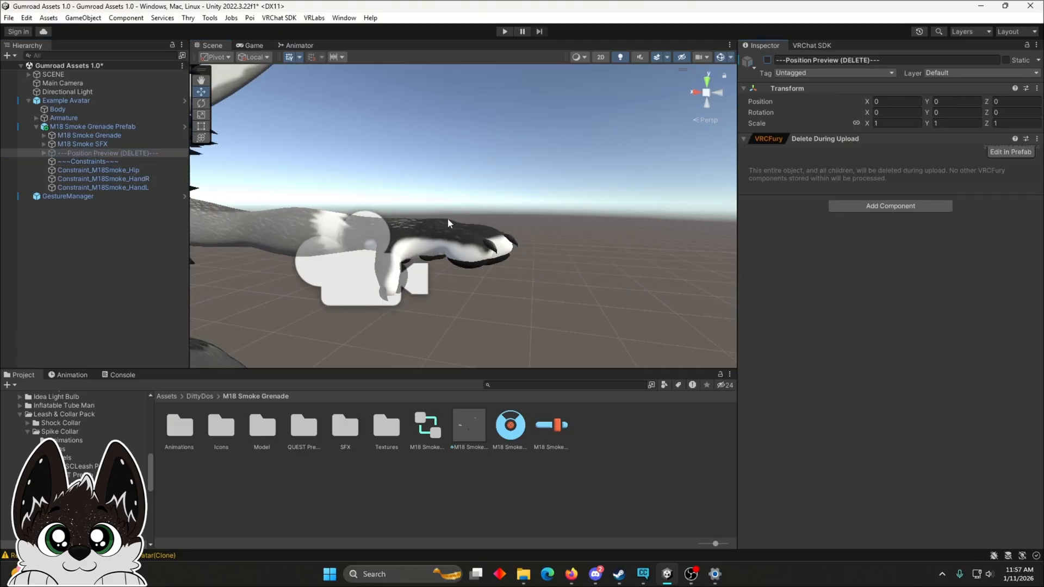
pyautogui.moveTo(448, 237); pyautogui.dragTo(458, 211, button='middle')
pyautogui.scroll(6, 457, 210)
pyautogui.moveTo(472, 218); pyautogui.dragTo(487, 229, button='right')
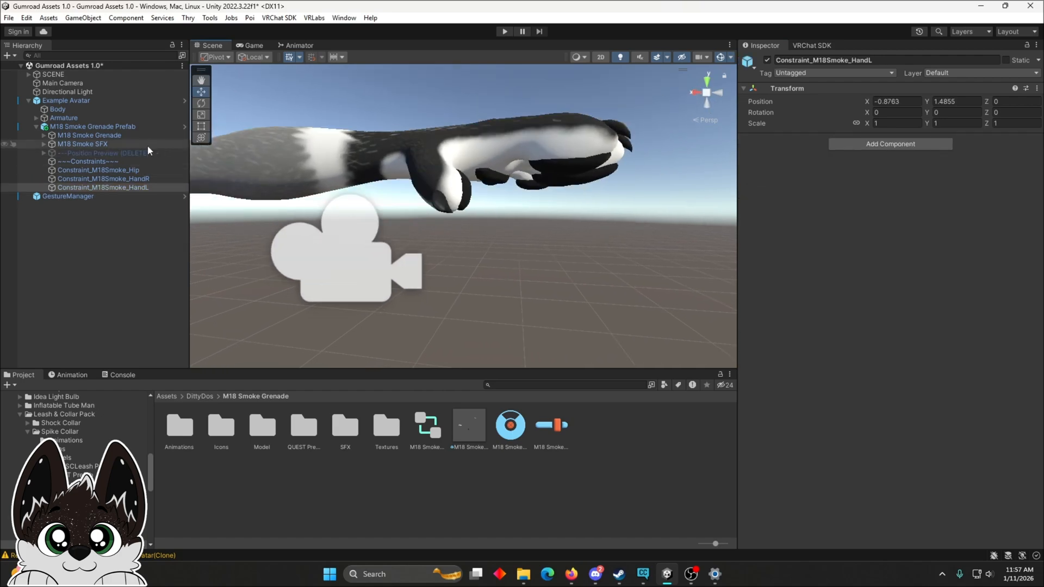
pyautogui.click(142, 135)
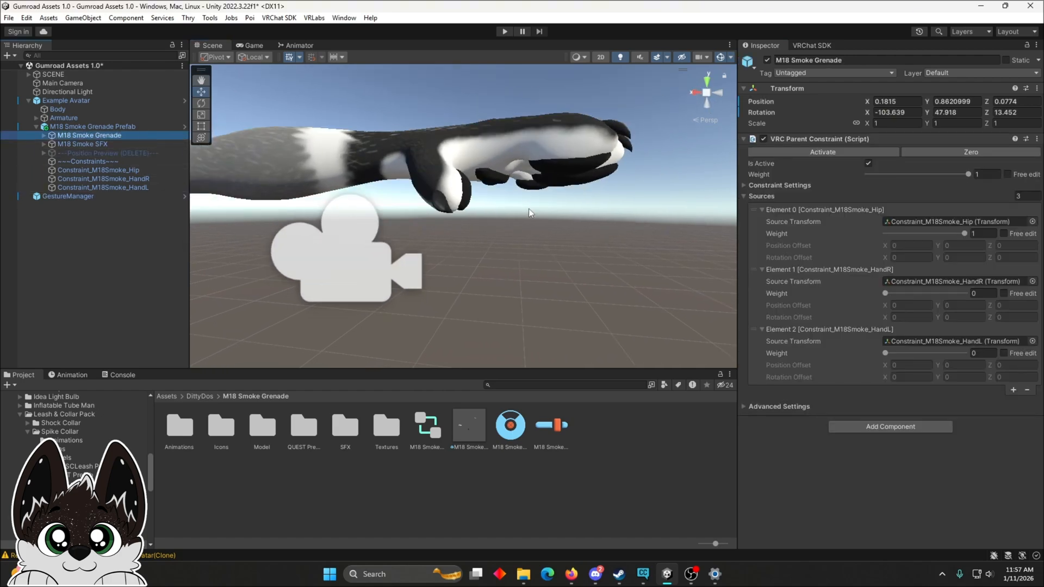
pyautogui.scroll(-10, 529, 208)
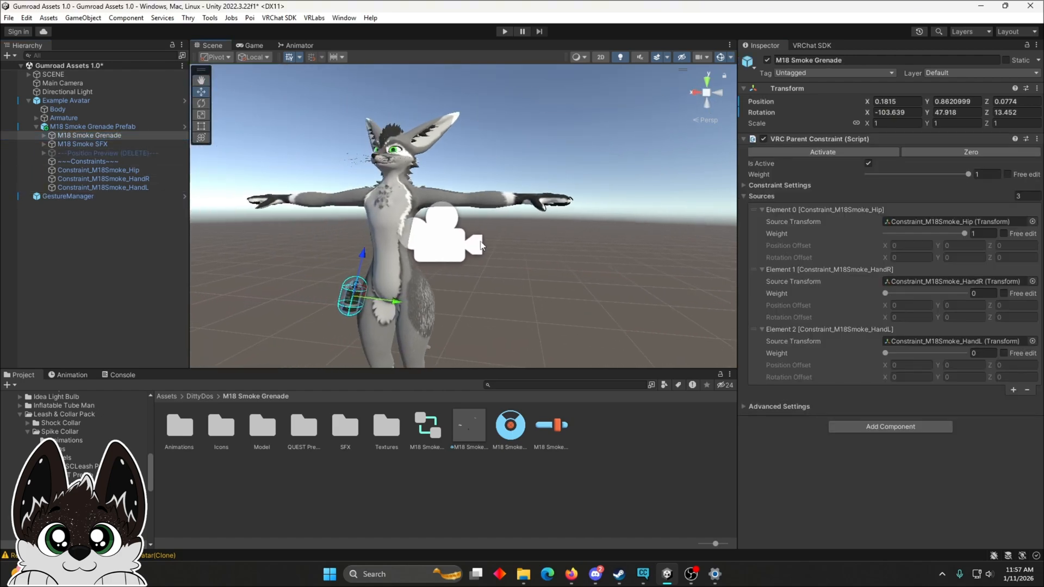
pyautogui.moveTo(556, 200); pyautogui.dragTo(495, 208, button='middle')
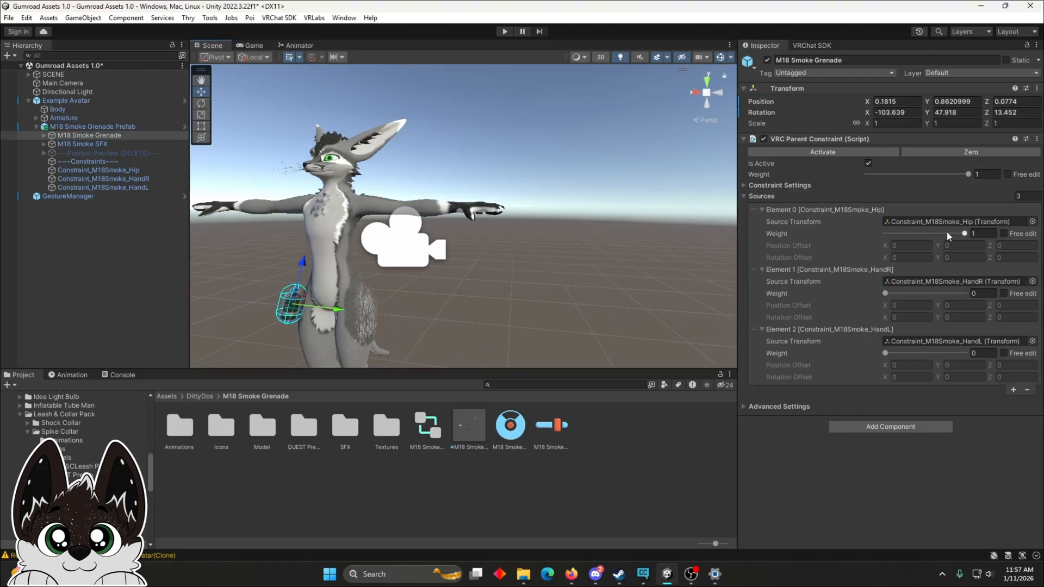
pyautogui.moveTo(961, 234); pyautogui.dragTo(876, 233)
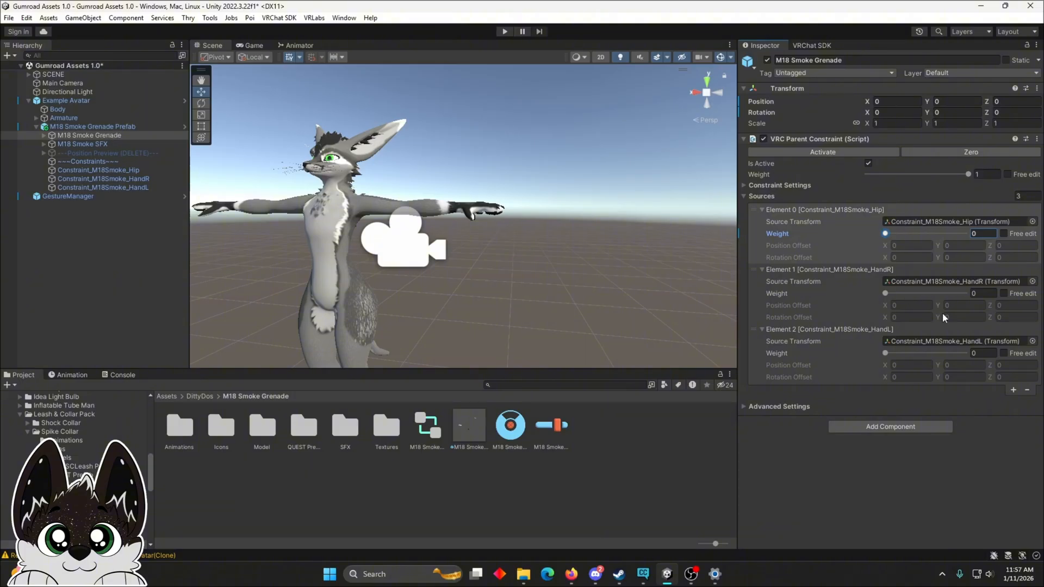
pyautogui.moveTo(886, 353); pyautogui.dragTo(964, 353)
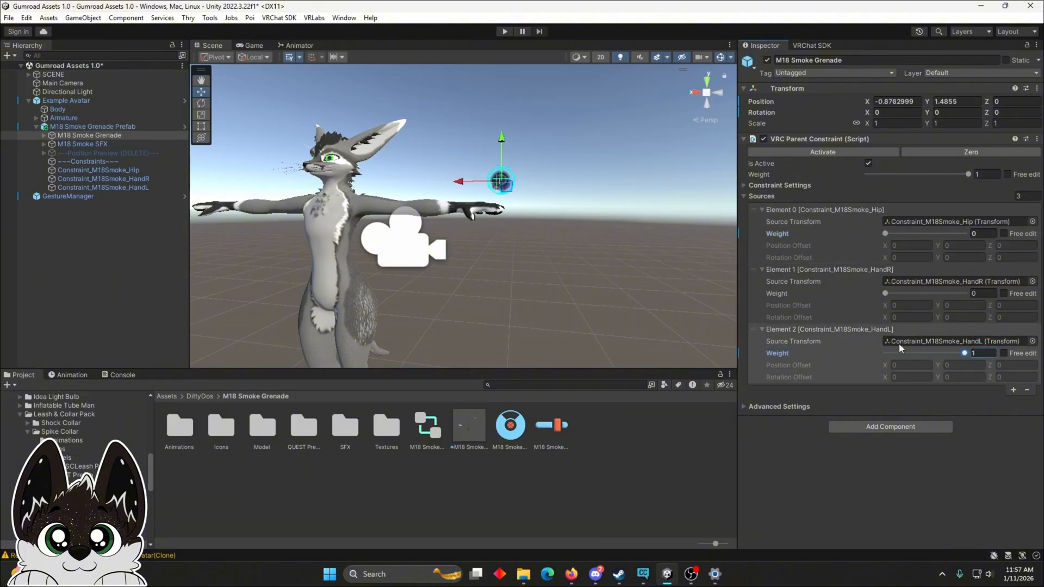
pyautogui.press('f')
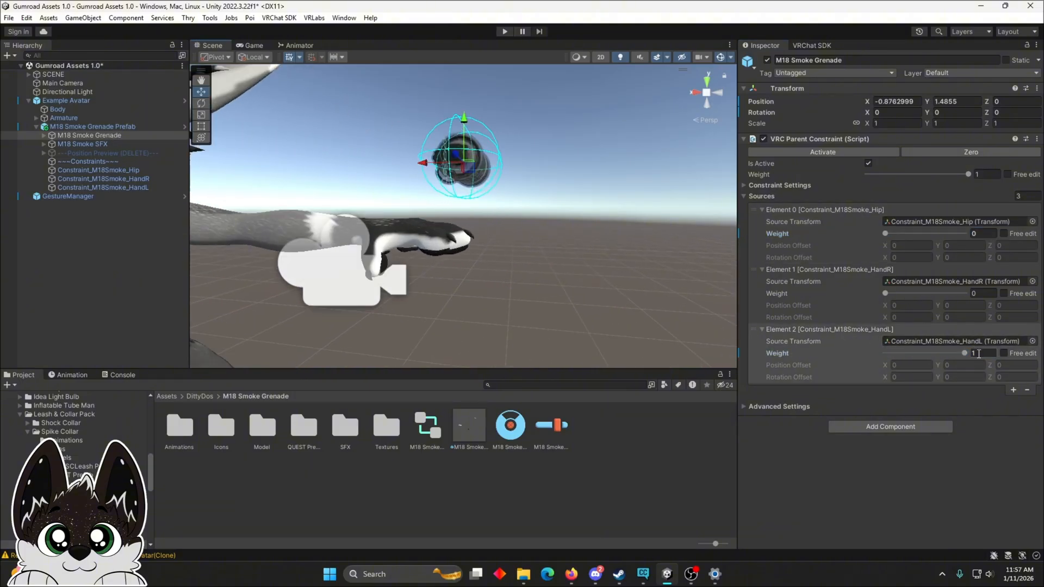
# Step: Move the smoke grenade's left-hand constraint down into the avatar's left palm, to about X -0.7836, Y 1.3217
pyautogui.scroll(-5, 496, 244)
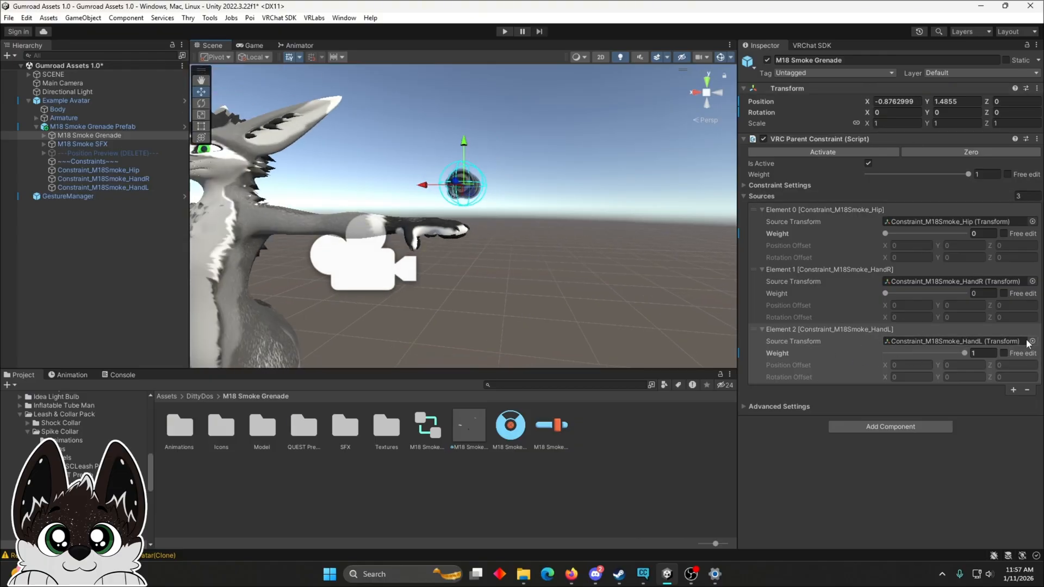
pyautogui.scroll(3, 543, 272)
pyautogui.scroll(2, 543, 274)
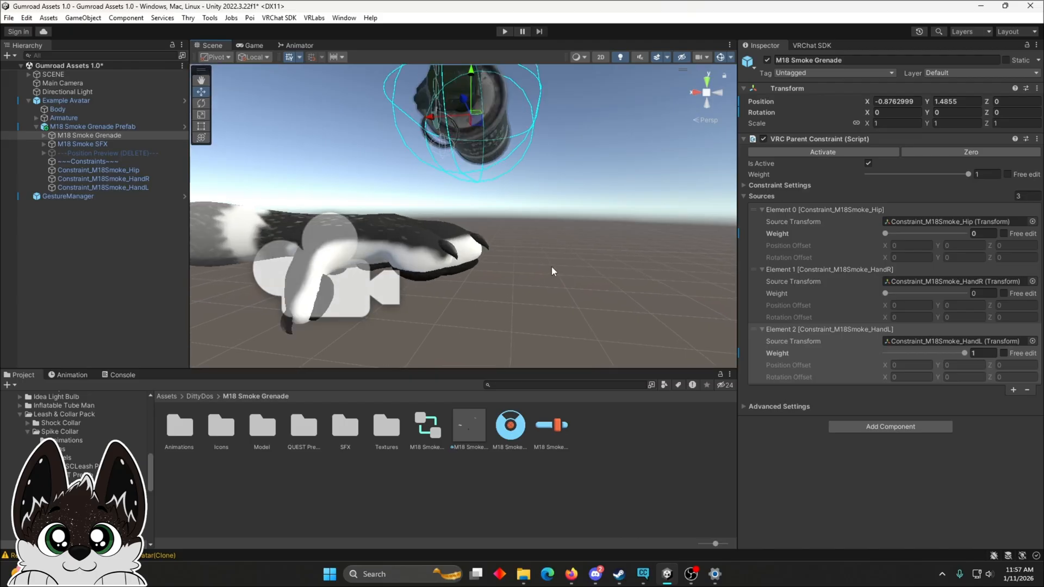
pyautogui.click(141, 187)
pyautogui.moveTo(351, 150); pyautogui.dragTo(395, 141, button='middle')
pyautogui.scroll(-2, 473, 144)
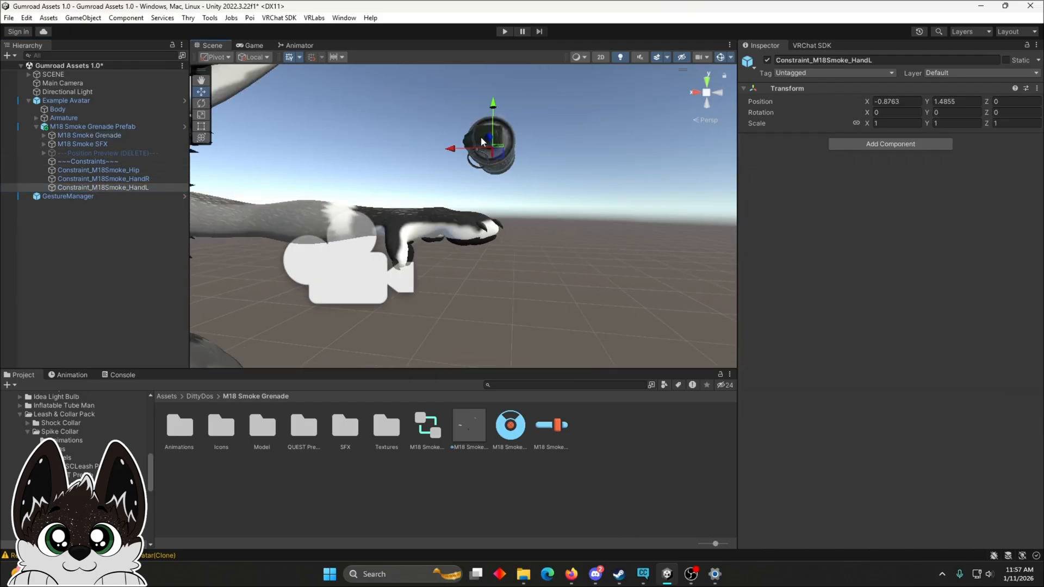
pyautogui.moveTo(483, 146); pyautogui.dragTo(489, 118, button='middle')
pyautogui.scroll(1, 493, 163)
pyautogui.moveTo(495, 169); pyautogui.dragTo(497, 136, button='right')
pyautogui.moveTo(499, 188); pyautogui.dragTo(510, 160, button='middle')
pyautogui.moveTo(513, 159); pyautogui.dragTo(443, 284)
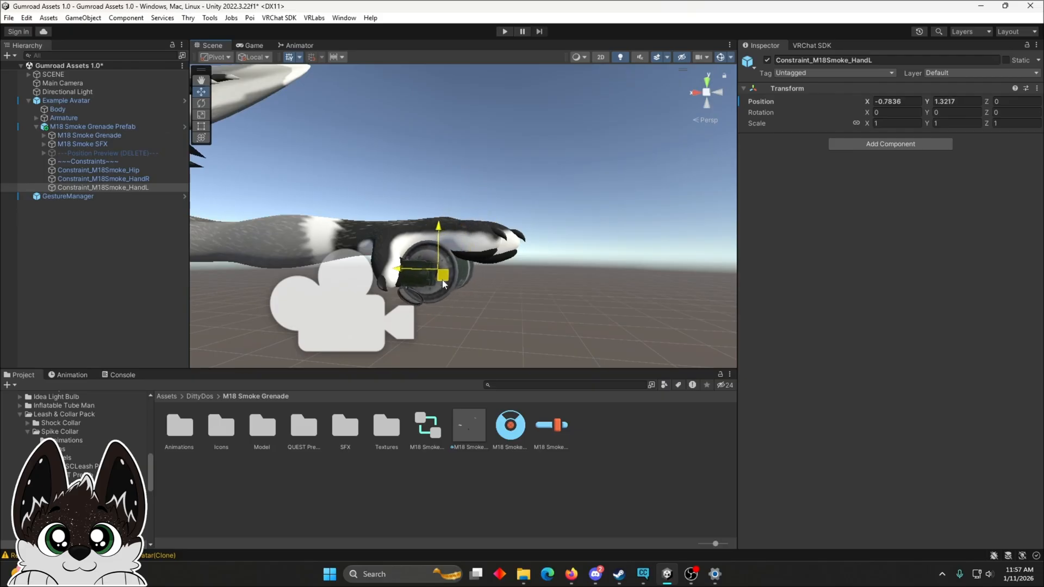
# Step: Fine-tune the left-hand constraint's placement in the palm to about X -0.7838, Y 1.3239
pyautogui.scroll(5, 435, 261)
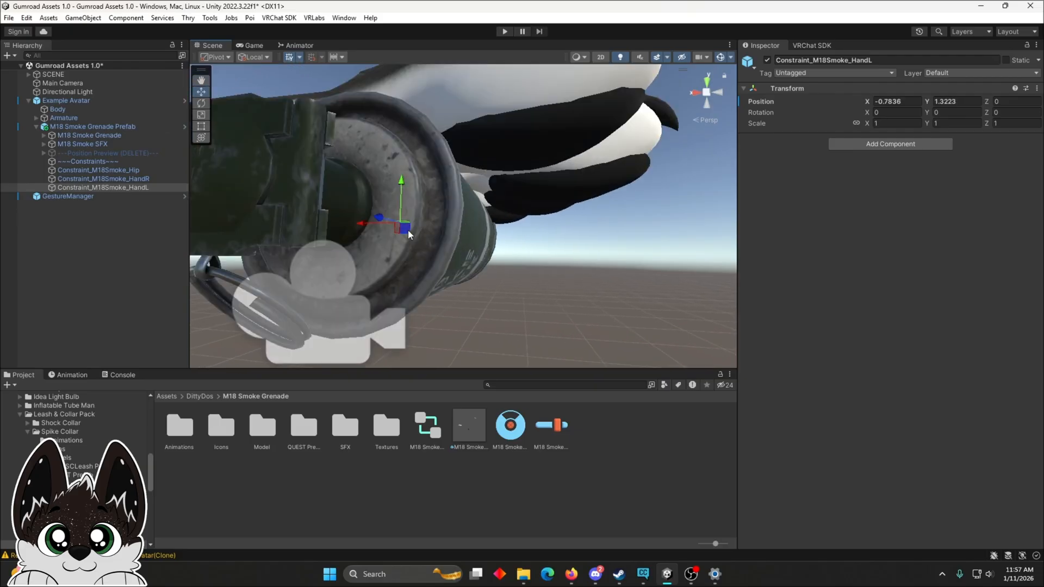
pyautogui.moveTo(408, 229); pyautogui.dragTo(409, 226)
pyautogui.scroll(-8, 410, 225)
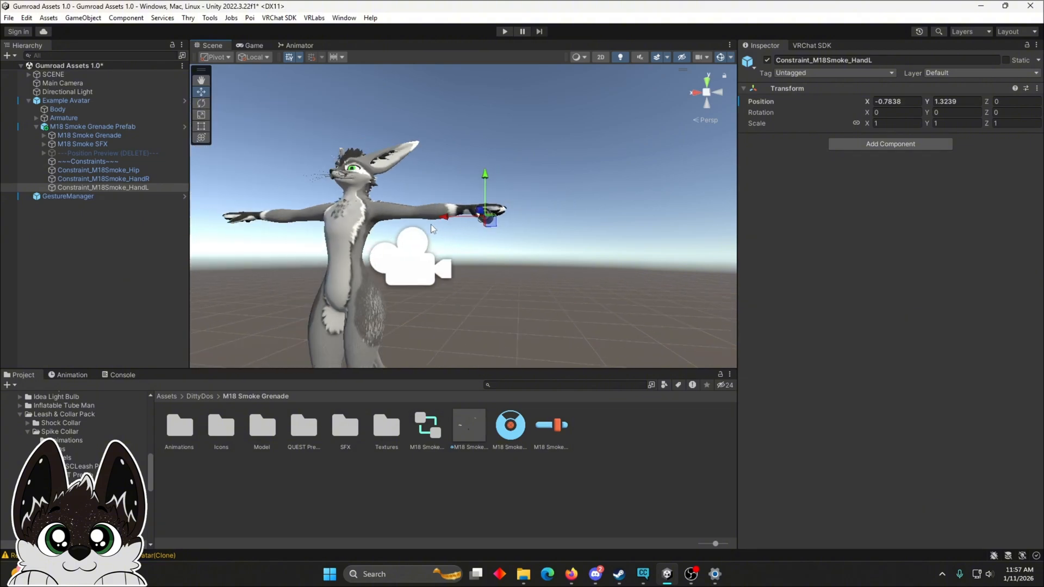
# Step: Reactivate the ---Position Preview (DELETE)--- object and select the M18 Smoke Grenade object with its parent constraint
pyautogui.click(154, 153)
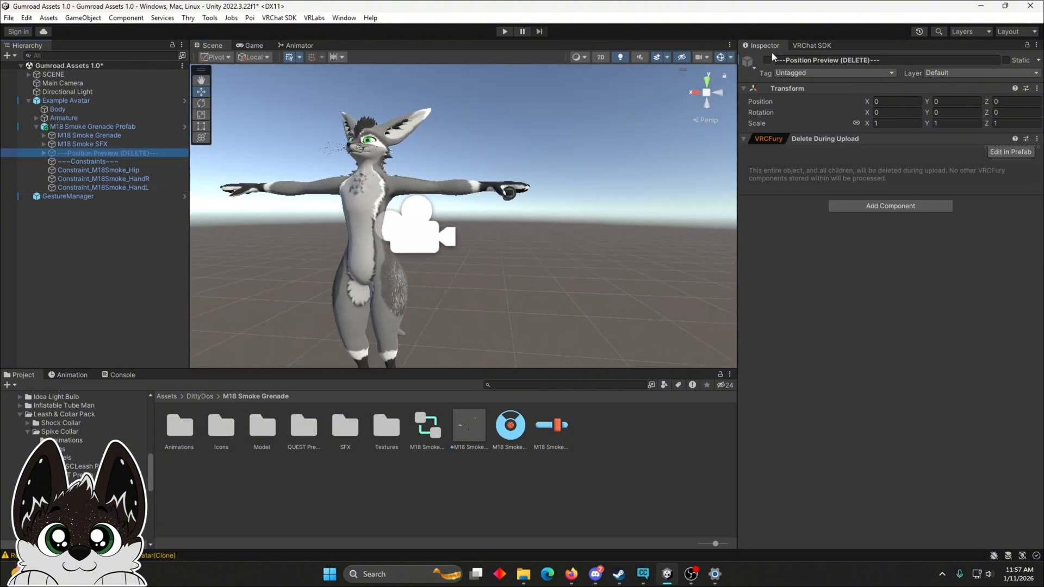
pyautogui.click(119, 137)
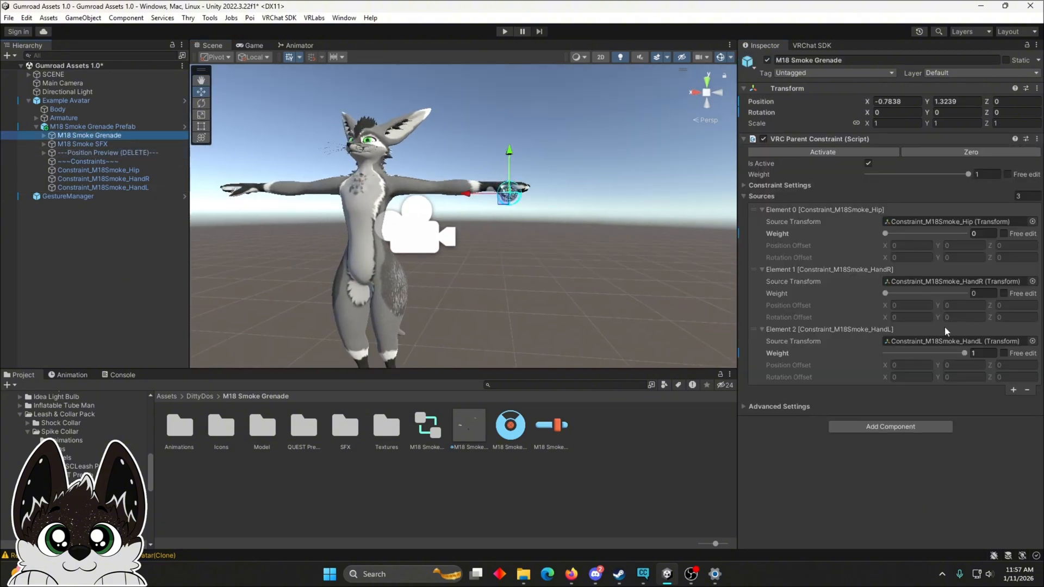
# Step: In the M18 Smoke Grenade's parent constraint, set the left-hand source weight to 0 and the hip source weight to 1
pyautogui.moveTo(964, 353); pyautogui.dragTo(881, 352)
pyautogui.moveTo(886, 234); pyautogui.dragTo(971, 234)
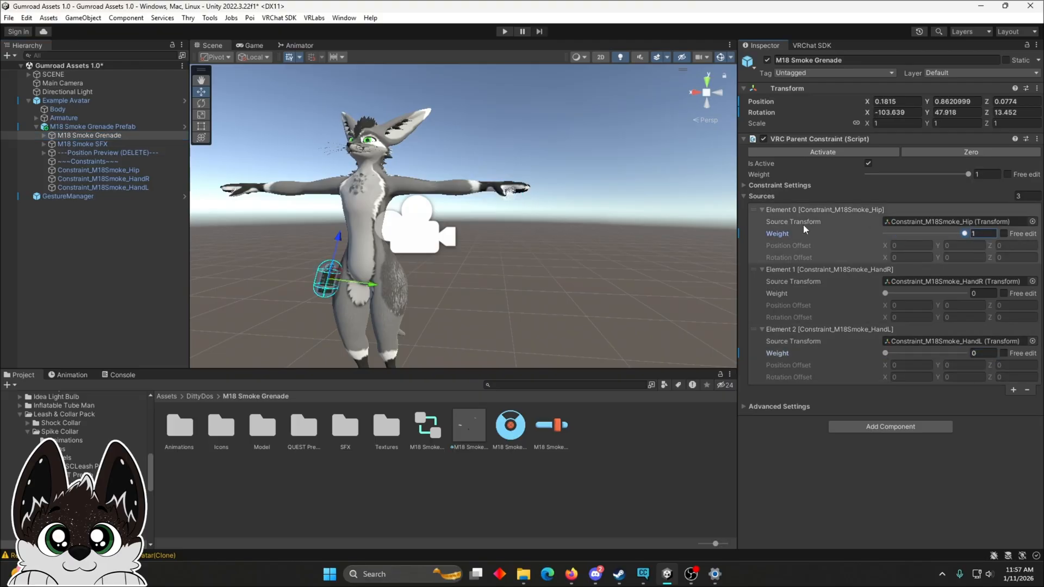
pyautogui.click(511, 226)
# Step: Examine the grenade's placement on the avatar's hip and hands from several angles
pyautogui.moveTo(511, 227); pyautogui.dragTo(666, 268, button='middle')
pyautogui.moveTo(460, 255)
pyautogui.mouseDown(button='middle')
pyautogui.moveTo(509, 255)
pyautogui.moveTo(476, 262)
pyautogui.mouseUp(button='middle')
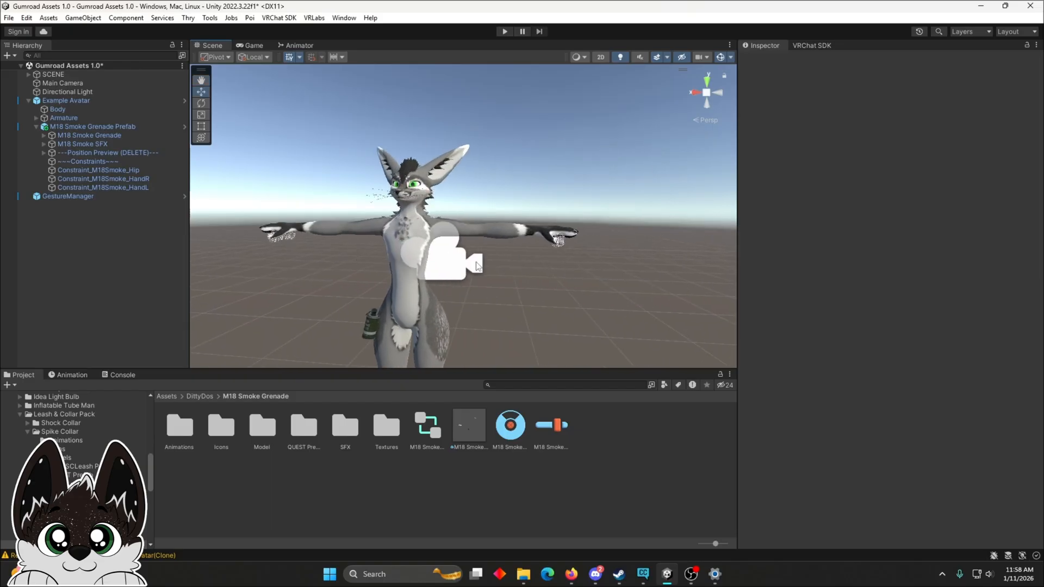
pyautogui.scroll(-2, 473, 262)
pyautogui.moveTo(465, 261); pyautogui.dragTo(497, 261, button='right')
pyautogui.moveTo(498, 261); pyautogui.dragTo(510, 263, button='middle')
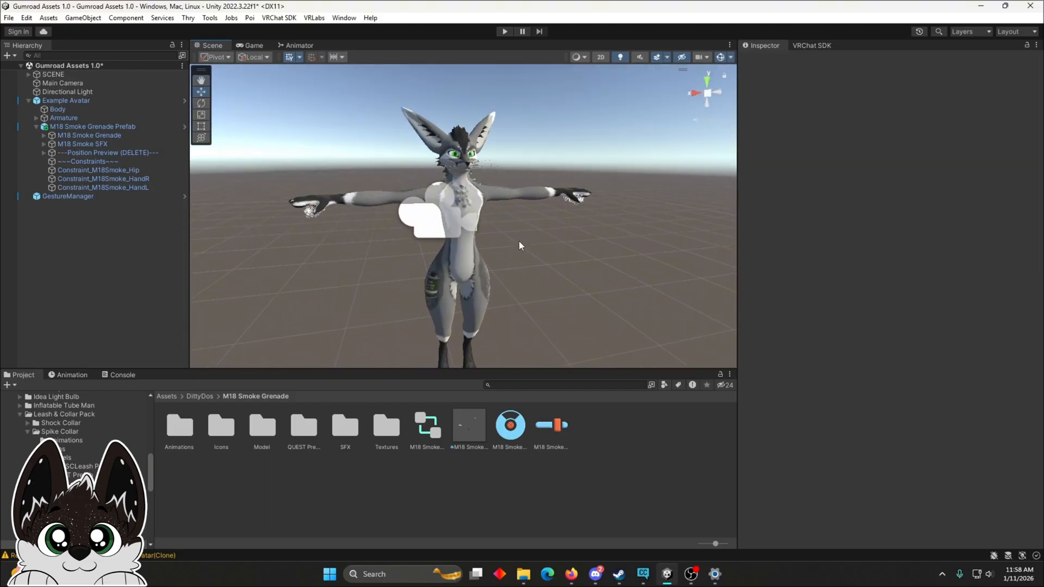
pyautogui.moveTo(518, 241); pyautogui.dragTo(508, 232, button='right')
pyautogui.scroll(2, 453, 227)
# Step: Deactivate the M18 Smoke Grenade Prefab object under the Example Avatar
pyautogui.click(57, 126)
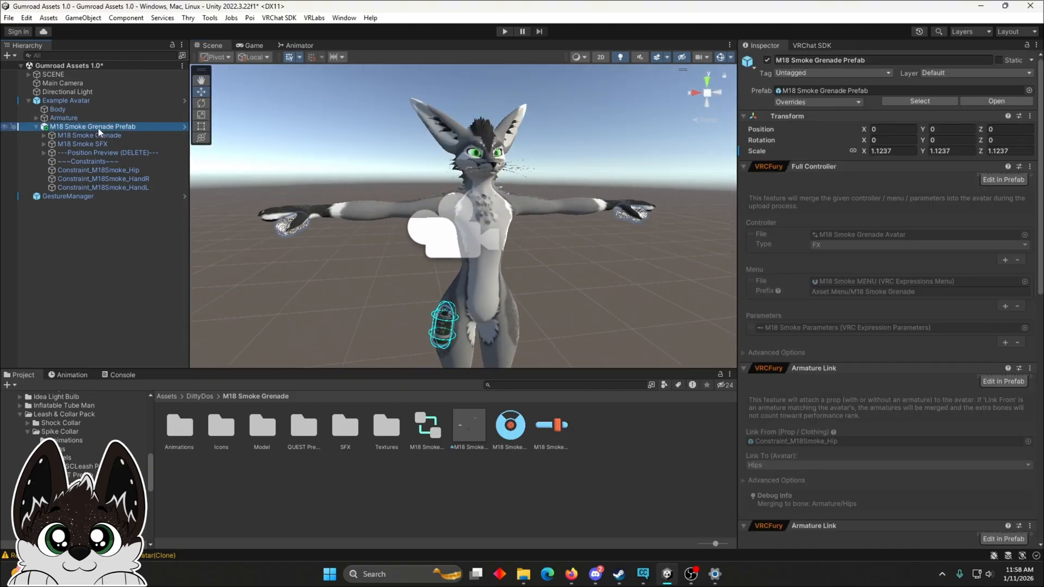
pyautogui.click(767, 60)
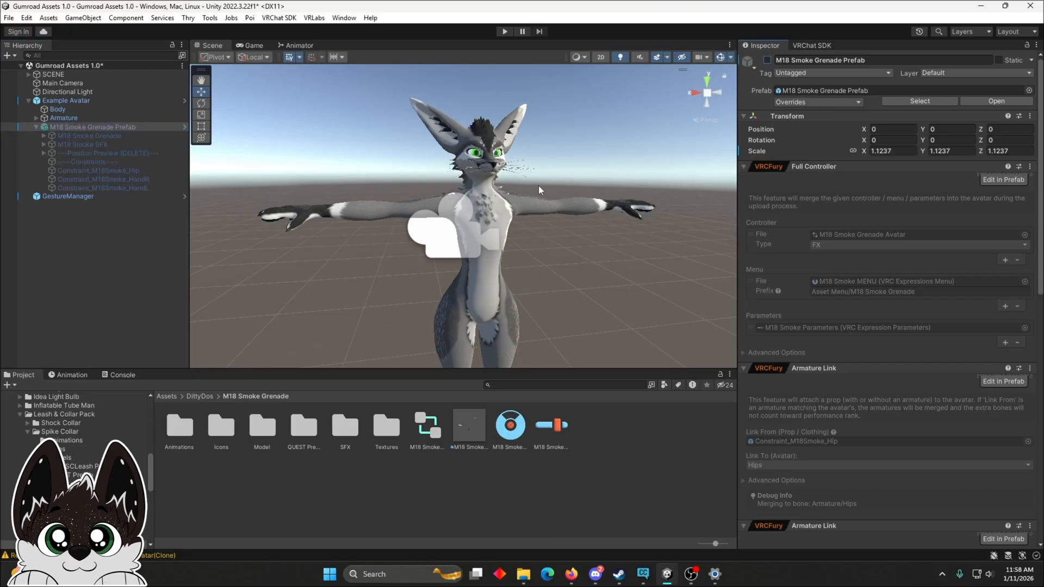
pyautogui.scroll(-4, 474, 219)
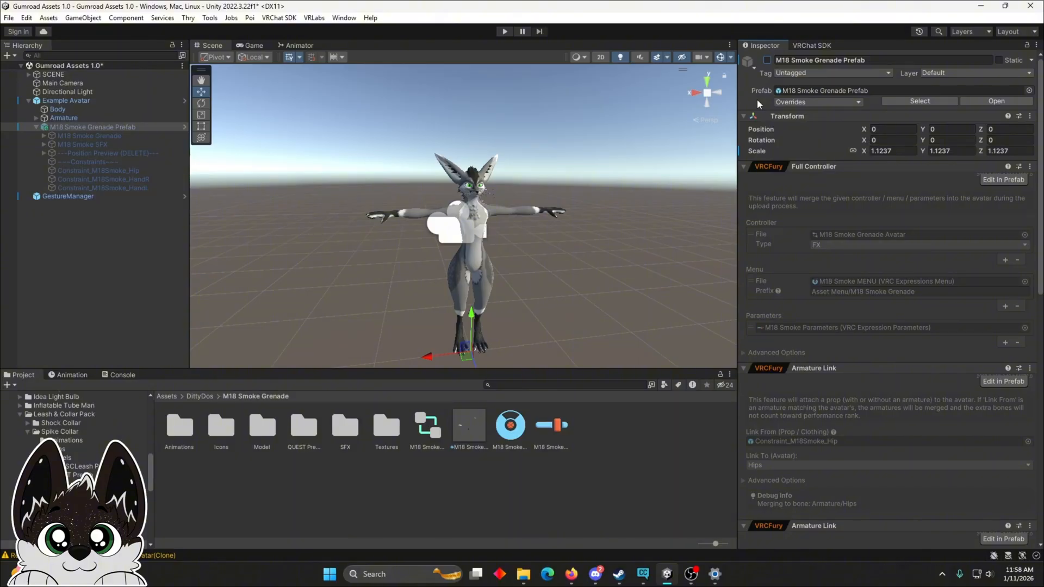
pyautogui.click(767, 61)
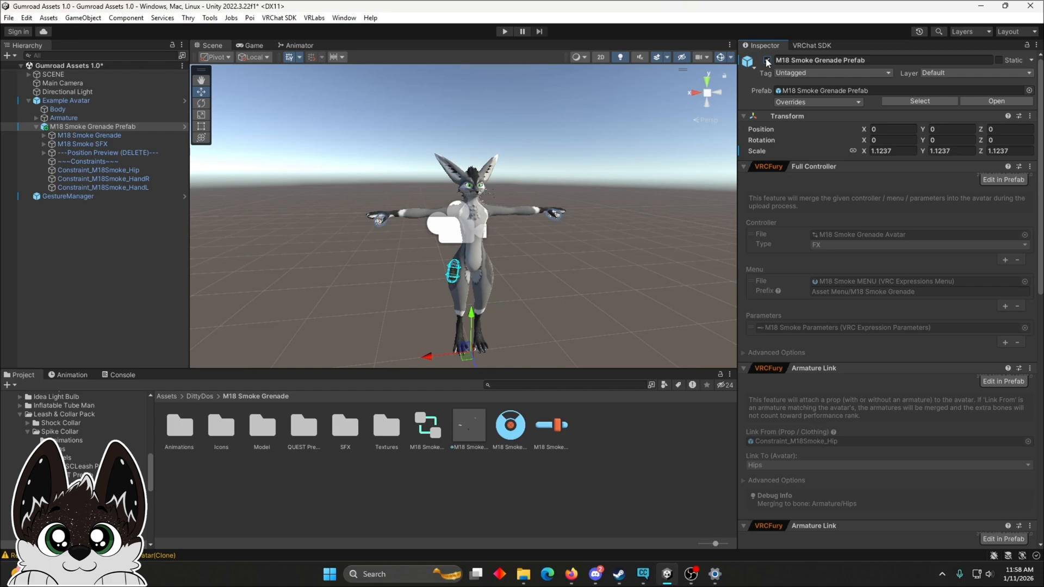
pyautogui.click(766, 60)
pyautogui.scroll(5, 598, 207)
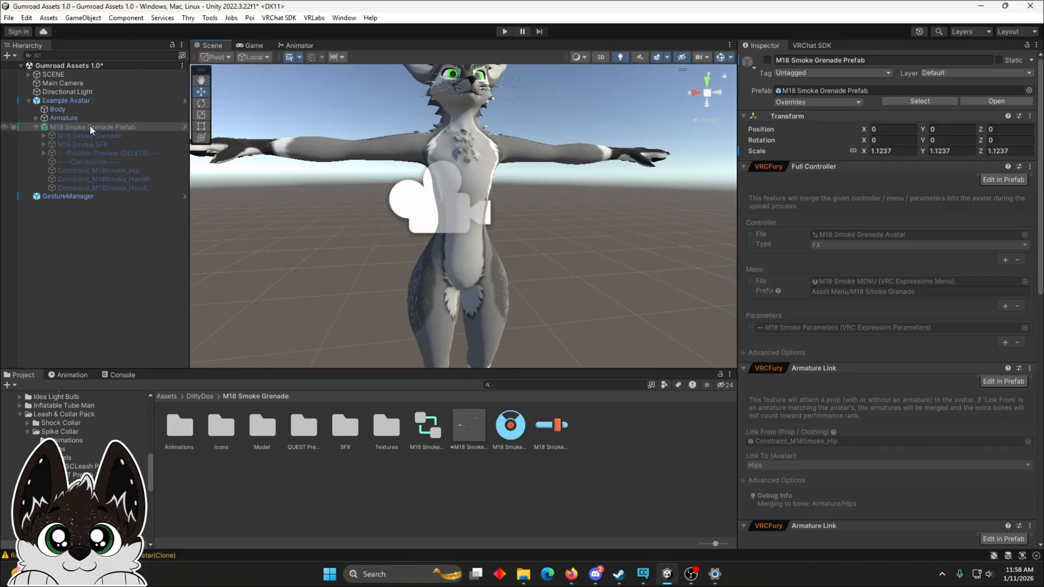
# Step: In the M18 Smoke Grenade Prefab, set the Full Controller menu prefix to "Asset Menu/M18 Smoke Grenade" and save the prefab
pyautogui.click(185, 127)
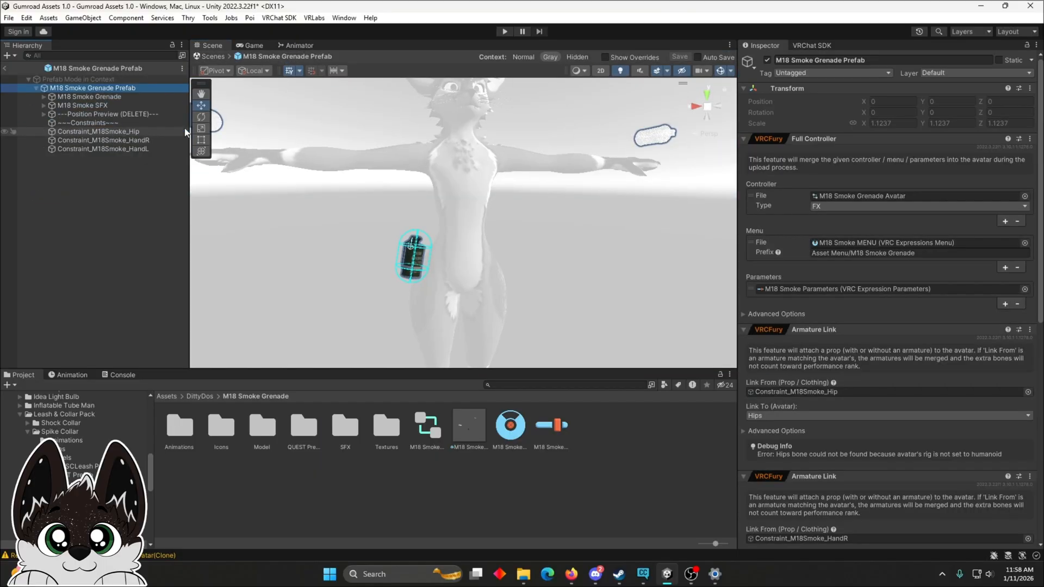
pyautogui.click(915, 251)
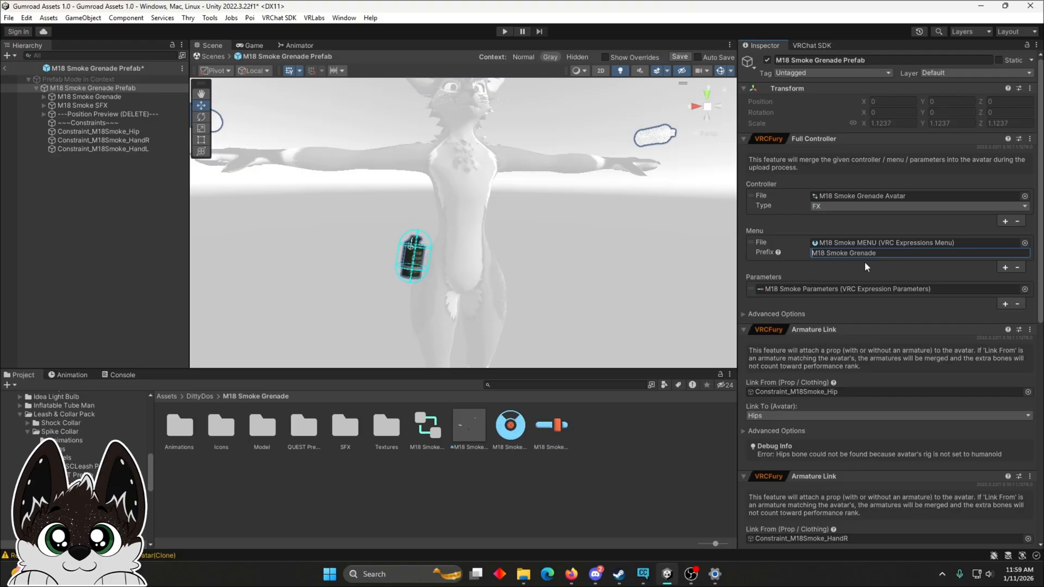
pyautogui.write('Asset Menu/')
pyautogui.click(778, 252)
pyautogui.click(778, 252)
pyautogui.click(918, 252)
pyautogui.click(919, 252)
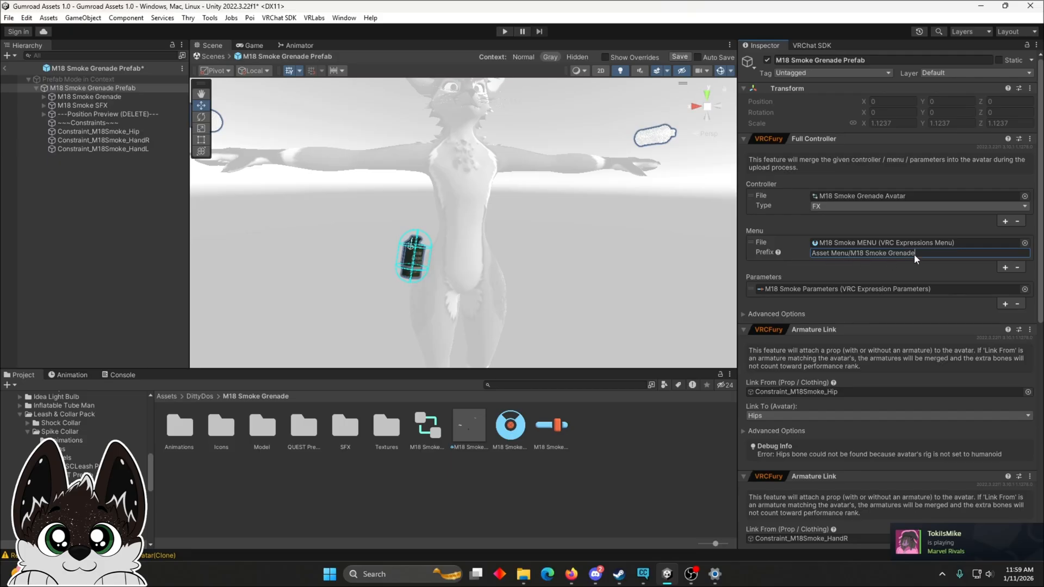
pyautogui.click(5, 68)
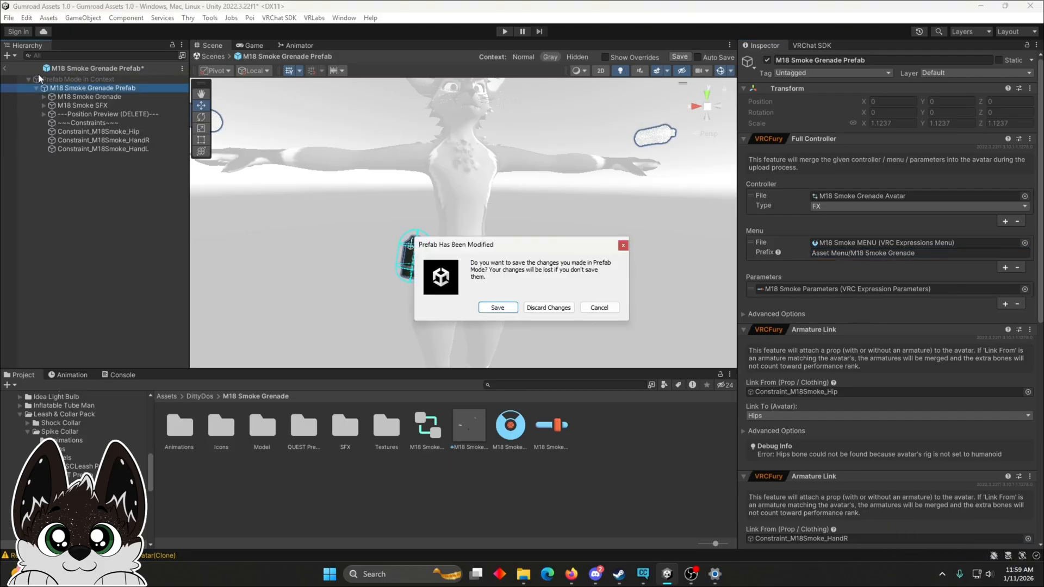
pyautogui.click(492, 308)
# Step: Enter play mode through the GestureManager and enable the M18 Smoke Grenade from the Asset Menu expressions
pyautogui.click(157, 197)
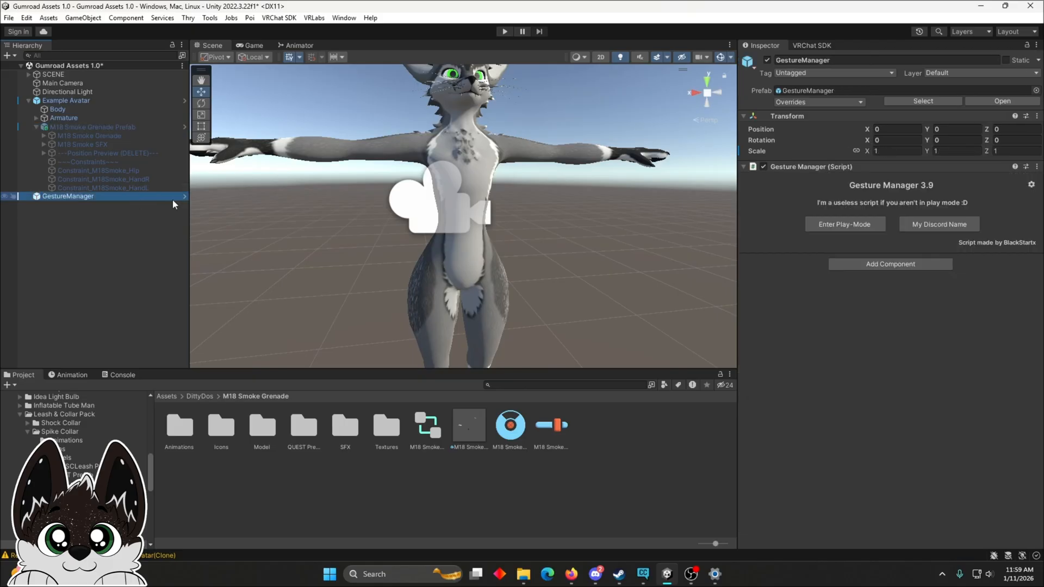
pyautogui.click(816, 220)
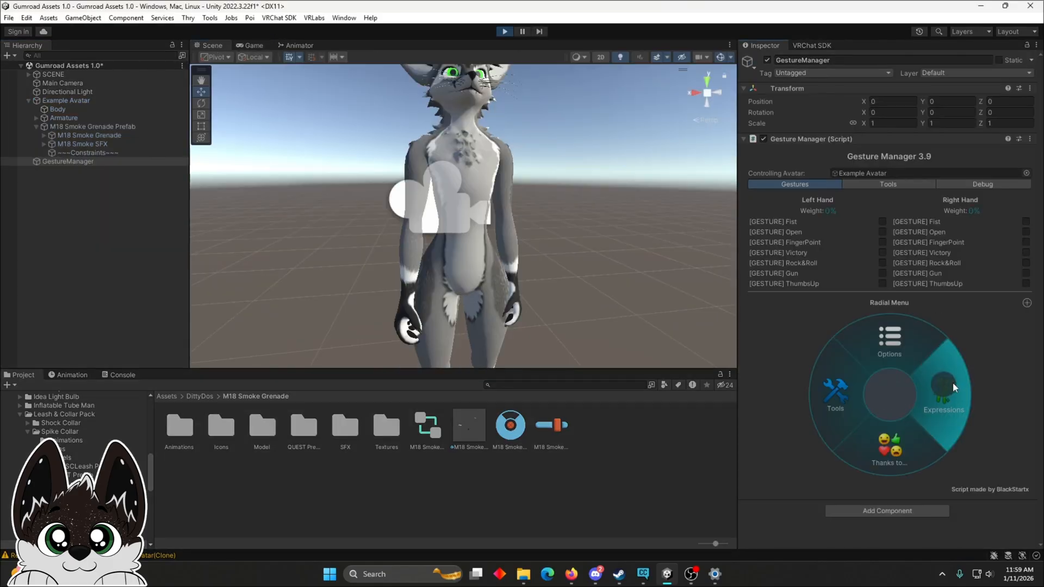
pyautogui.click(949, 387)
pyautogui.click(913, 432)
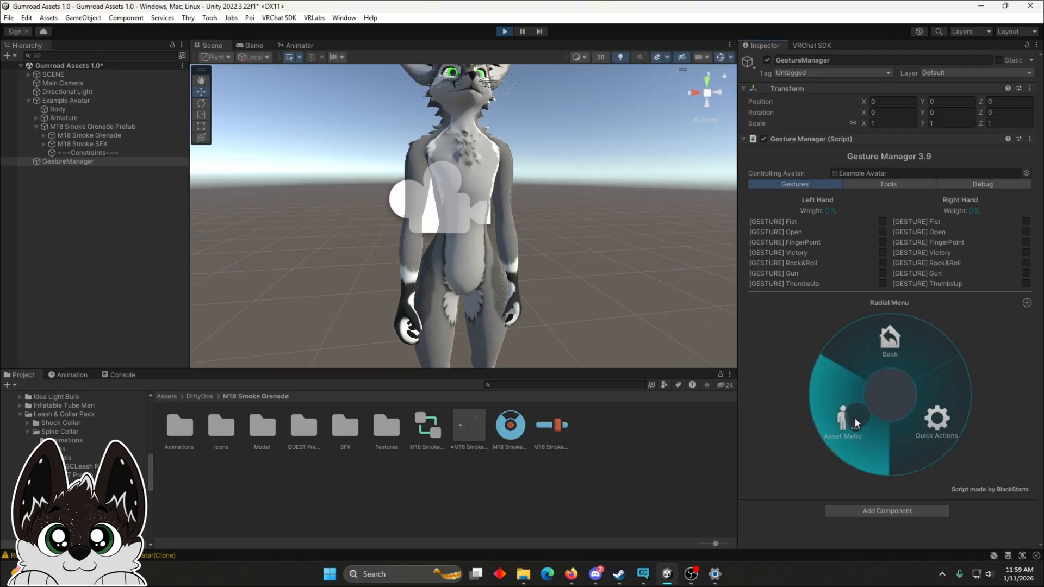
pyautogui.click(859, 418)
pyautogui.click(892, 454)
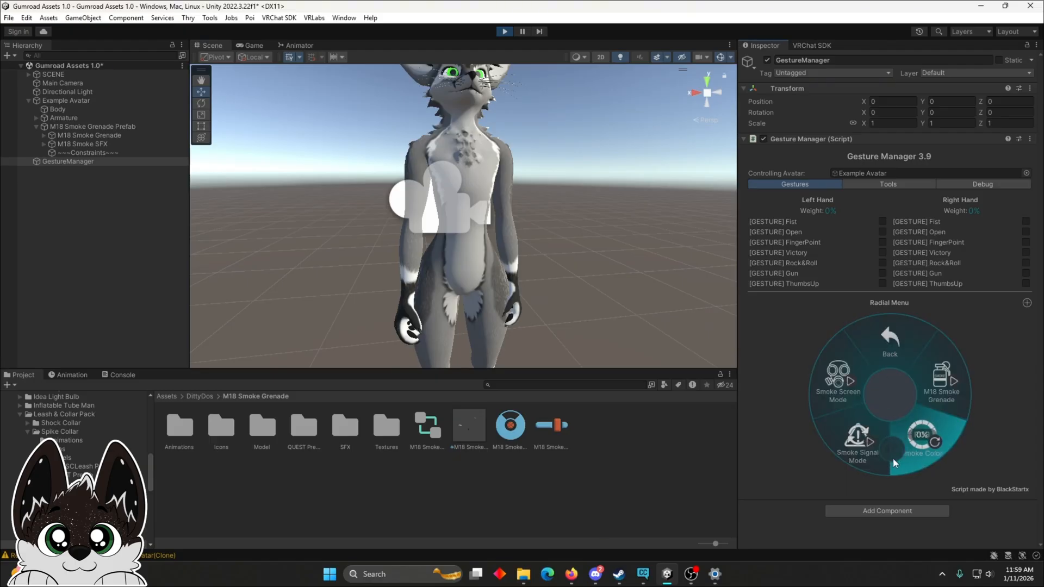
pyautogui.click(947, 380)
# Step: Inspect the grenade at the avatar's hip in play mode and activate the right-hand Fist gesture to grab it
pyautogui.moveTo(438, 332); pyautogui.dragTo(465, 280, button='middle')
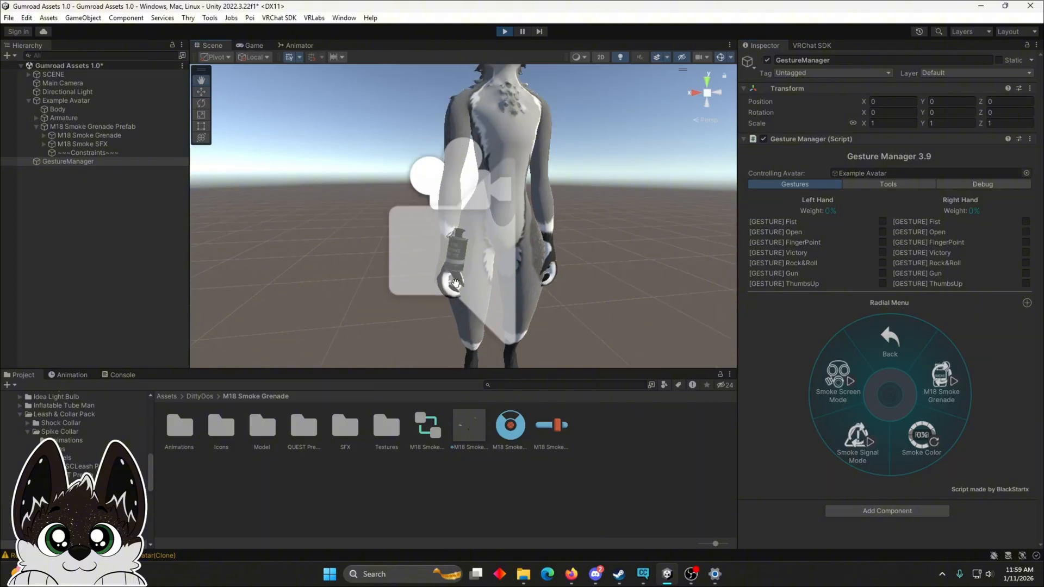
pyautogui.scroll(6, 477, 264)
pyautogui.moveTo(560, 177); pyautogui.dragTo(485, 272, button='middle')
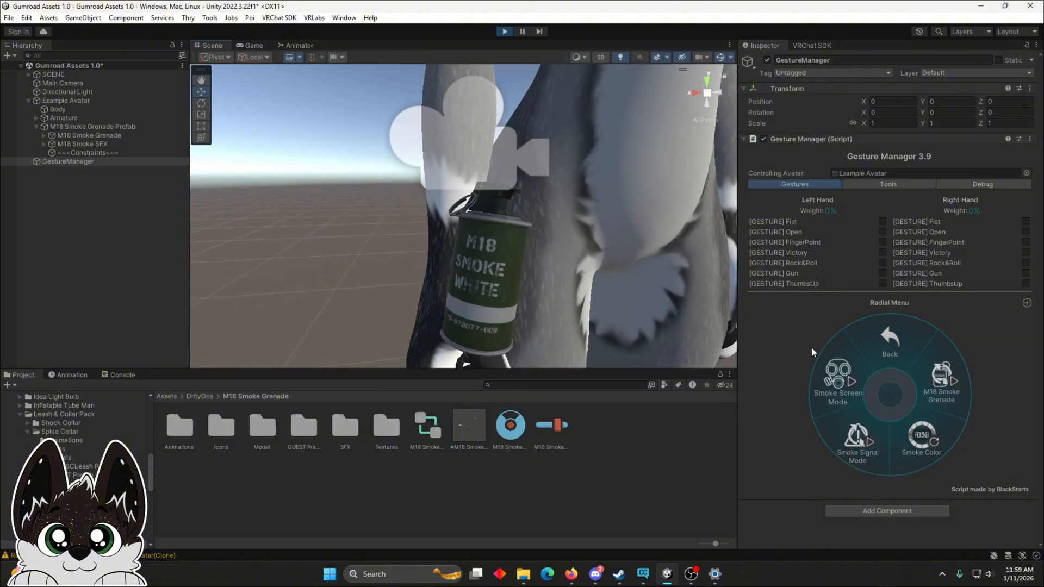
pyautogui.scroll(-6, 577, 217)
pyautogui.moveTo(578, 217); pyautogui.dragTo(563, 227, button='middle')
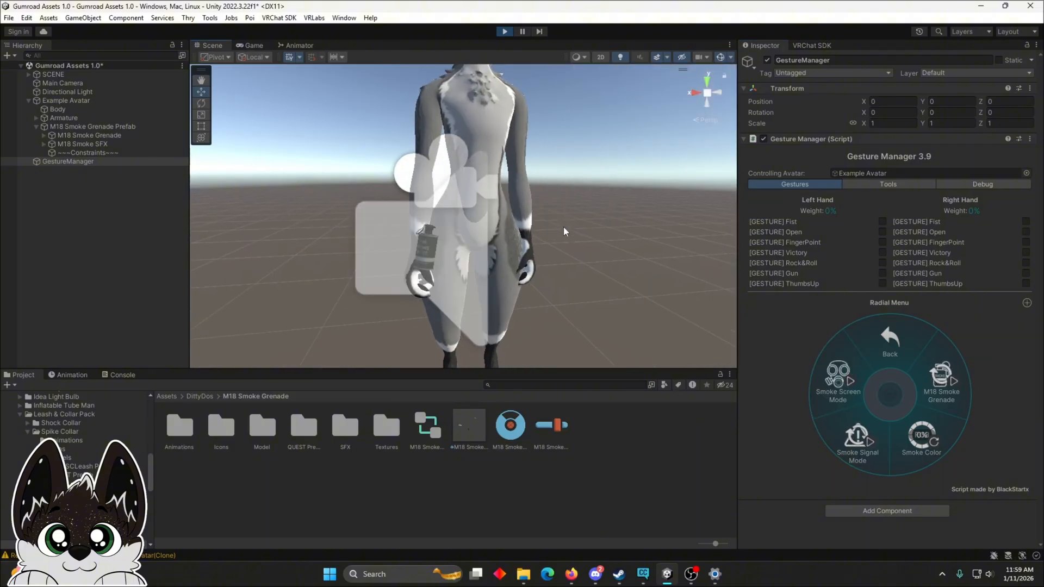
pyautogui.scroll(4, 562, 229)
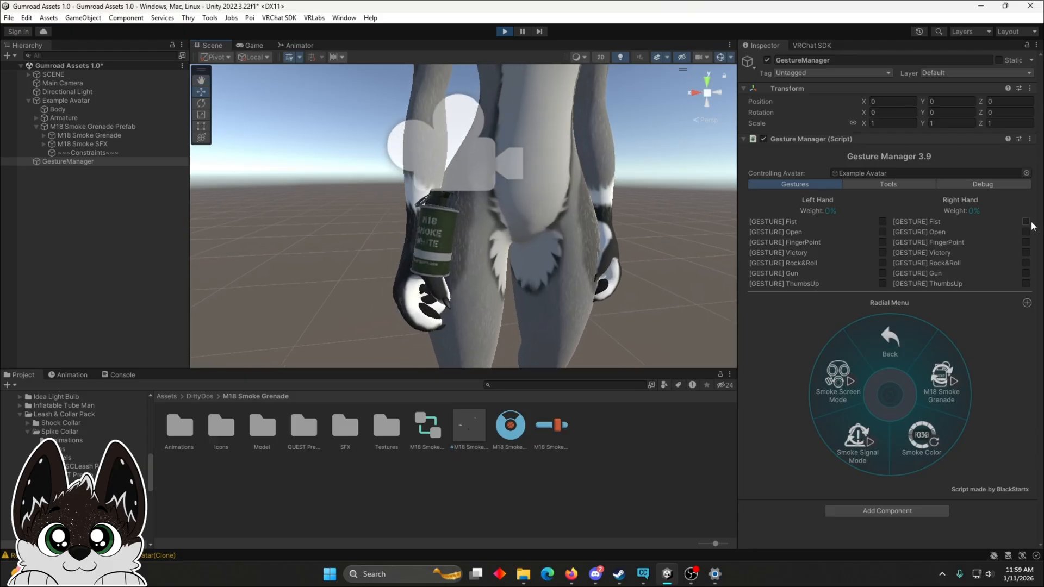
pyautogui.click(1025, 221)
# Step: Toggle VF105_M18SmokeHandR in the avatar debug parameters and switch the right-hand gesture to Open
pyautogui.click(992, 185)
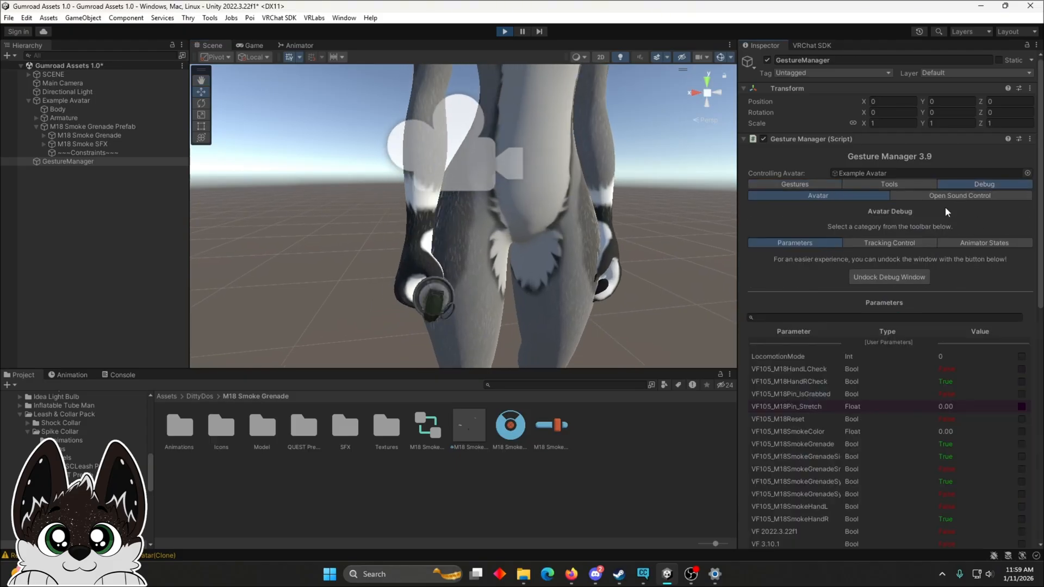
pyautogui.scroll(-3, 808, 332)
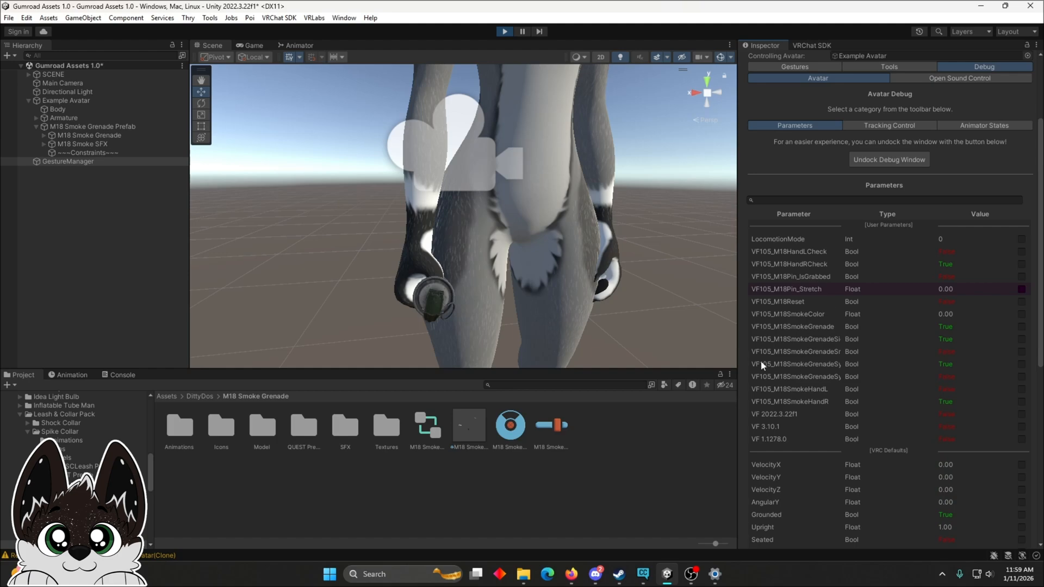
pyautogui.click(1021, 402)
pyautogui.scroll(3, 869, 210)
pyautogui.click(813, 181)
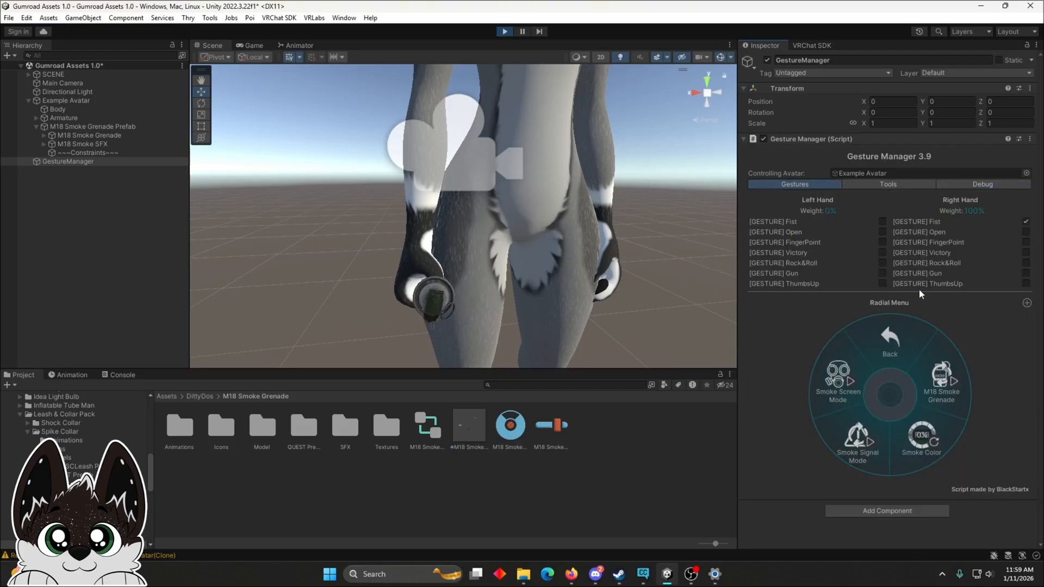
pyautogui.click(1019, 234)
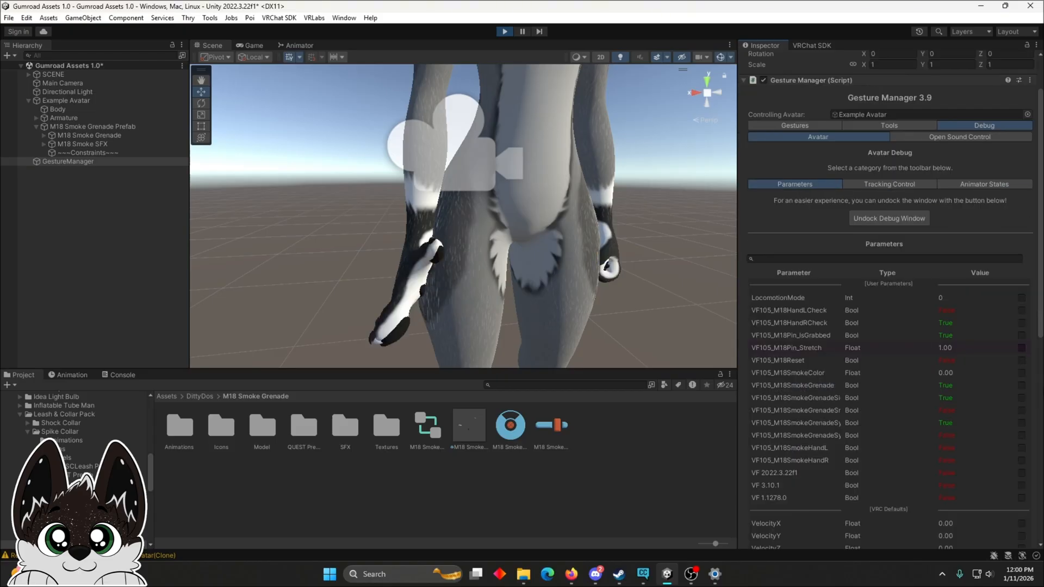
# Step: Examine the avatar in play mode from several angles and distances after the right hand opens
pyautogui.moveTo(620, 246); pyautogui.dragTo(498, 324, button='right')
pyautogui.scroll(-5, 582, 252)
pyautogui.moveTo(582, 252); pyautogui.dragTo(530, 292, button='right')
pyautogui.moveTo(530, 292); pyautogui.dragTo(562, 265, button='middle')
pyautogui.moveTo(562, 265); pyautogui.dragTo(593, 234, button='right')
pyautogui.scroll(3, 552, 272)
pyautogui.scroll(4, 588, 239)
pyautogui.scroll(-5, 587, 239)
pyautogui.click(793, 127)
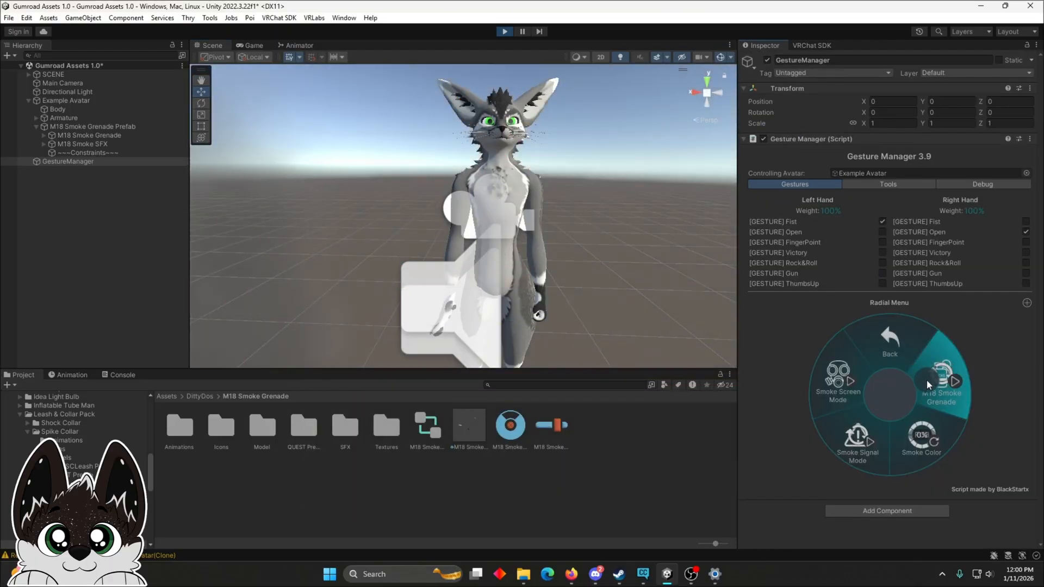
# Step: Exit play mode and delete the M18 Smoke Grenade Prefab from the Example Avatar
pyautogui.click(504, 32)
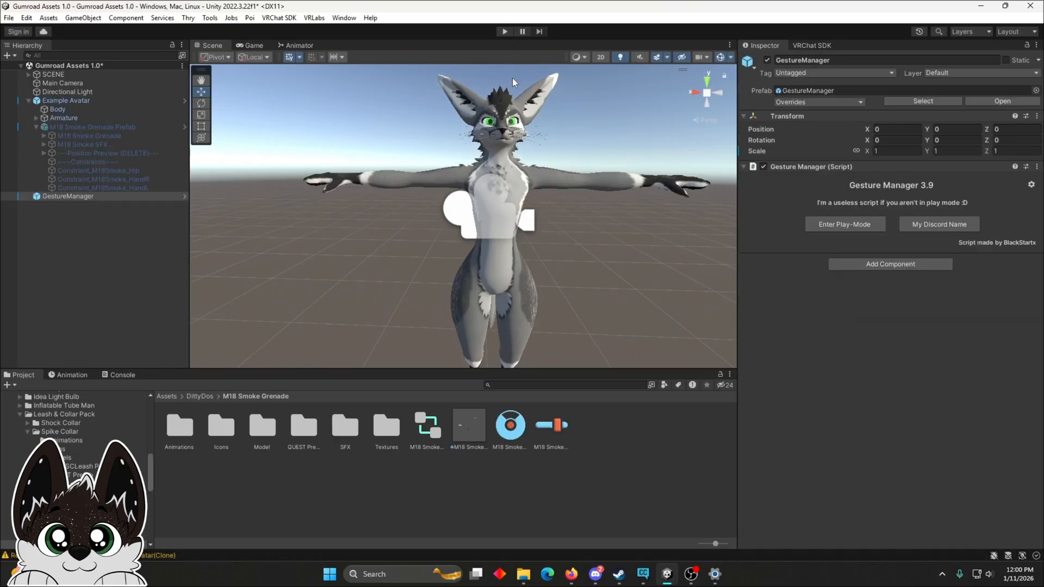
pyautogui.click(88, 126)
pyautogui.rightClick(88, 127)
pyautogui.click(76, 118)
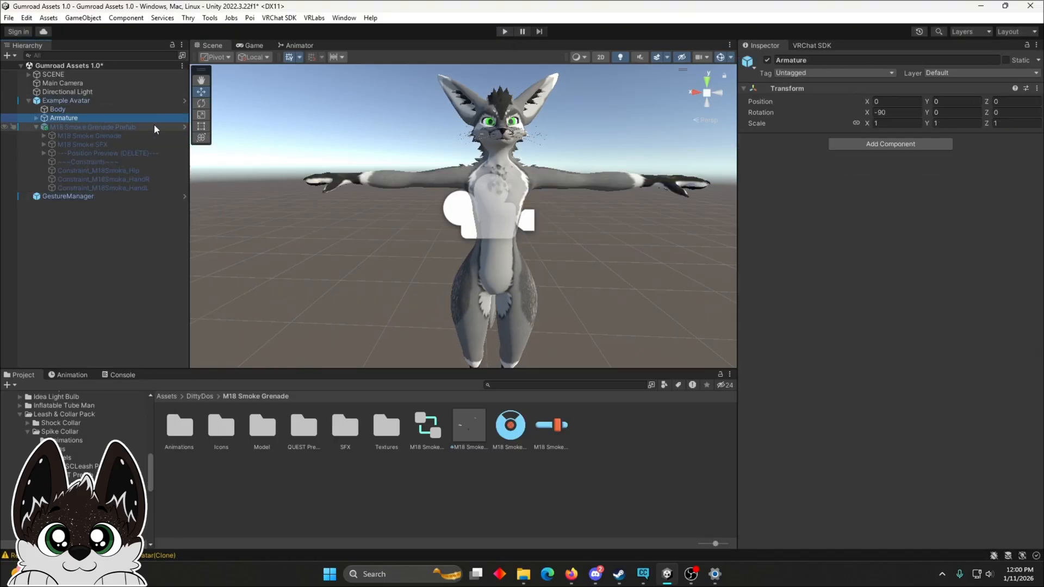
pyautogui.click(155, 127)
pyautogui.rightClick(112, 127)
pyautogui.click(136, 213)
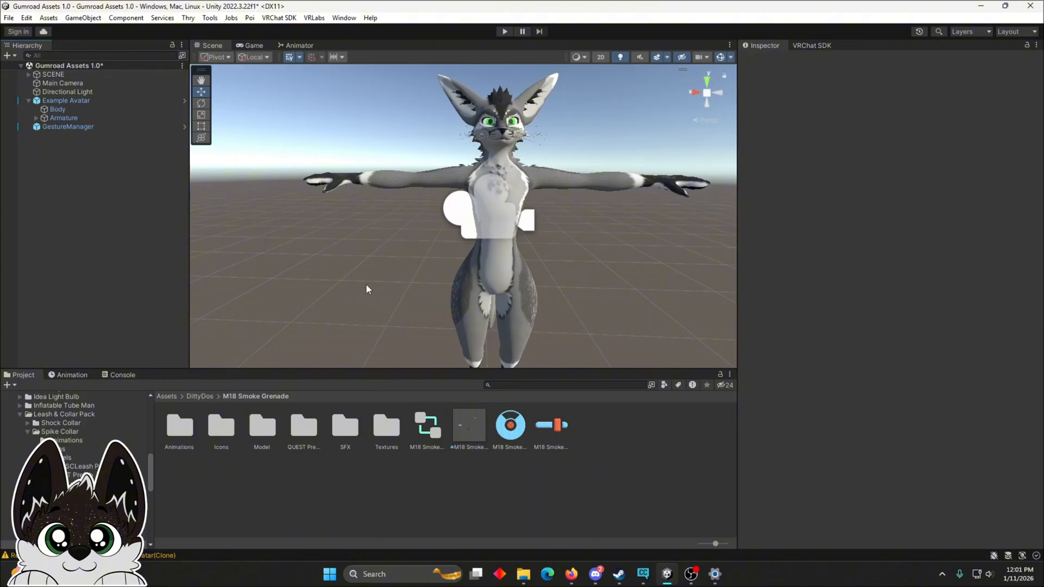
# Step: Add a fresh M18 Smoke Grenade Prefab from the project's M18 Smoke Grenade folder as a child of the Example Avatar
pyautogui.click(427, 421)
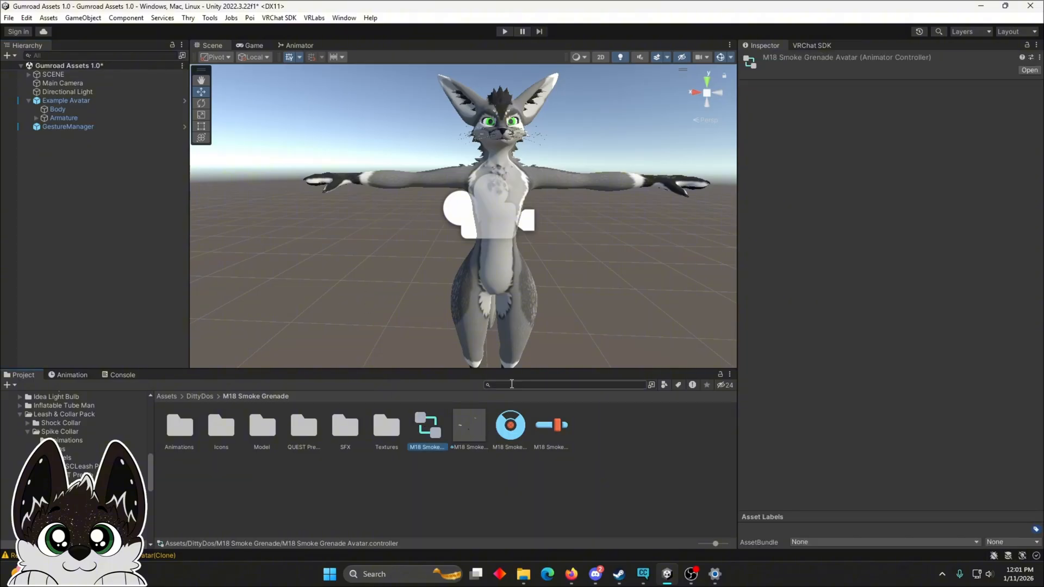
pyautogui.click(470, 425)
pyautogui.moveTo(466, 422); pyautogui.dragTo(64, 103)
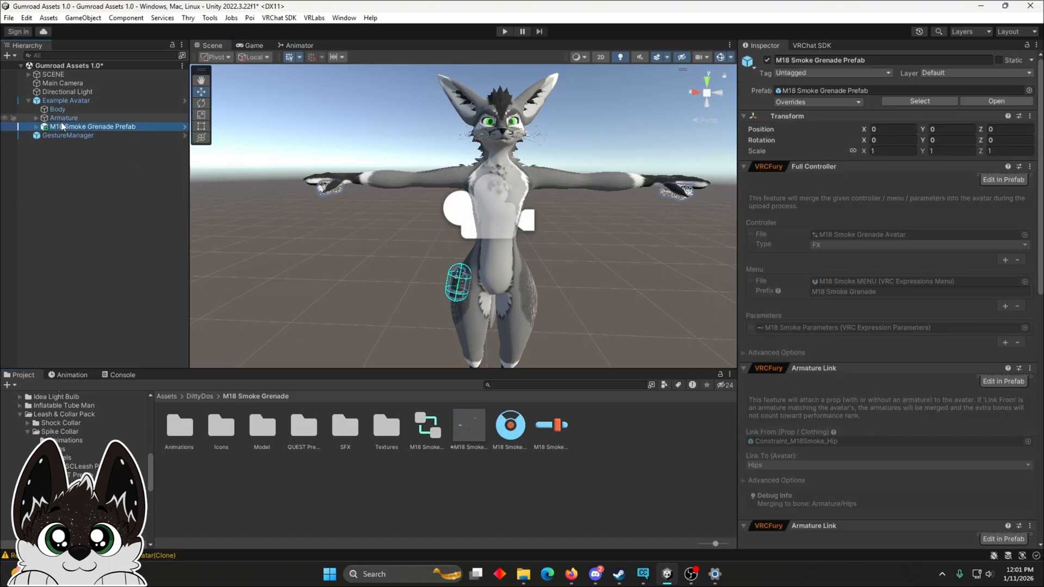
# Step: Unpack the M18 Smoke Grenade Prefab instance, choosing to unpack anyway despite VRCFury's recommendation
pyautogui.click(36, 126)
pyautogui.rightClick(95, 127)
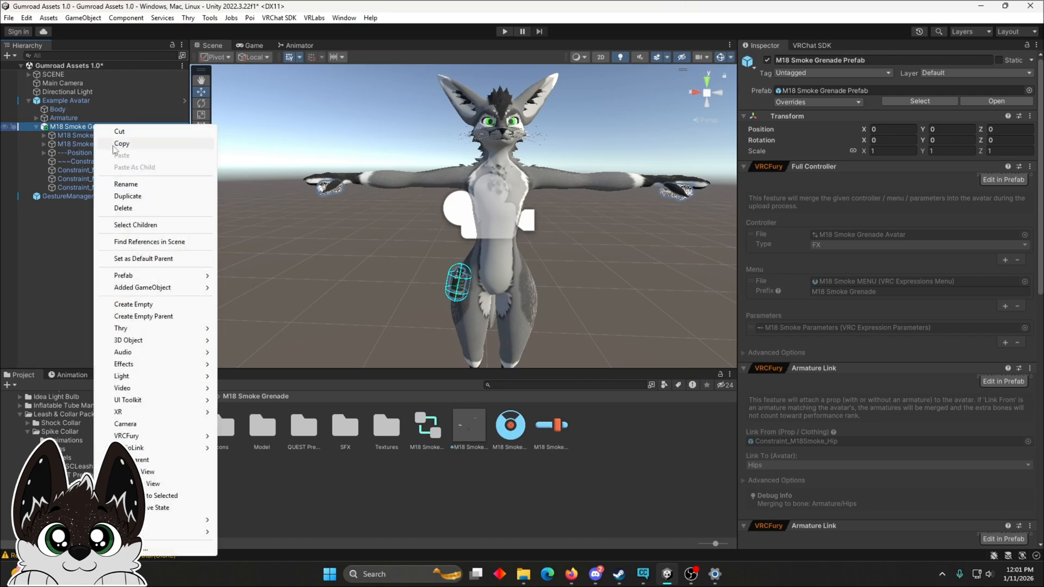
pyautogui.moveTo(159, 276)
pyautogui.click(260, 374)
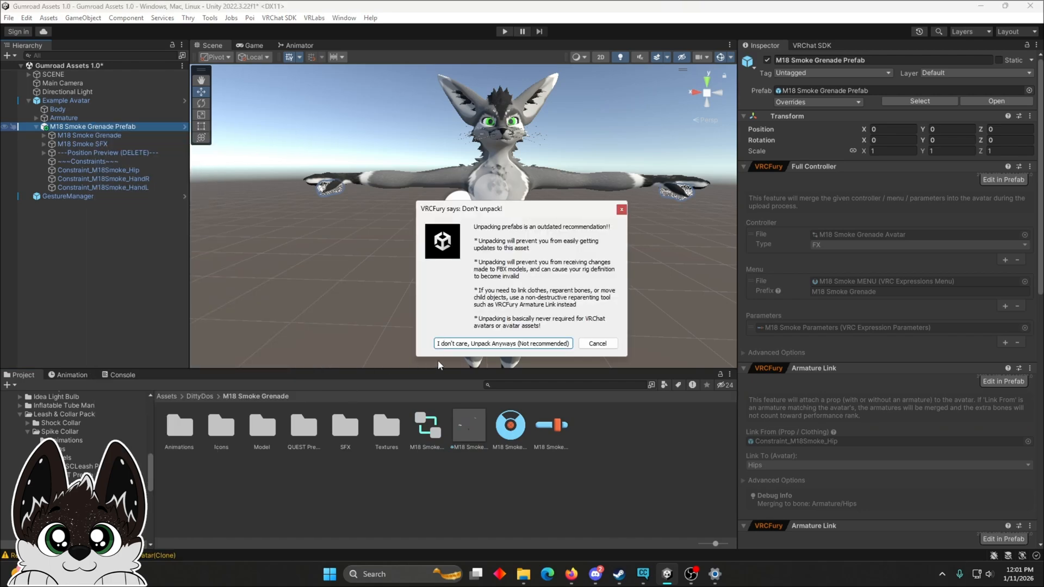
pyautogui.click(462, 346)
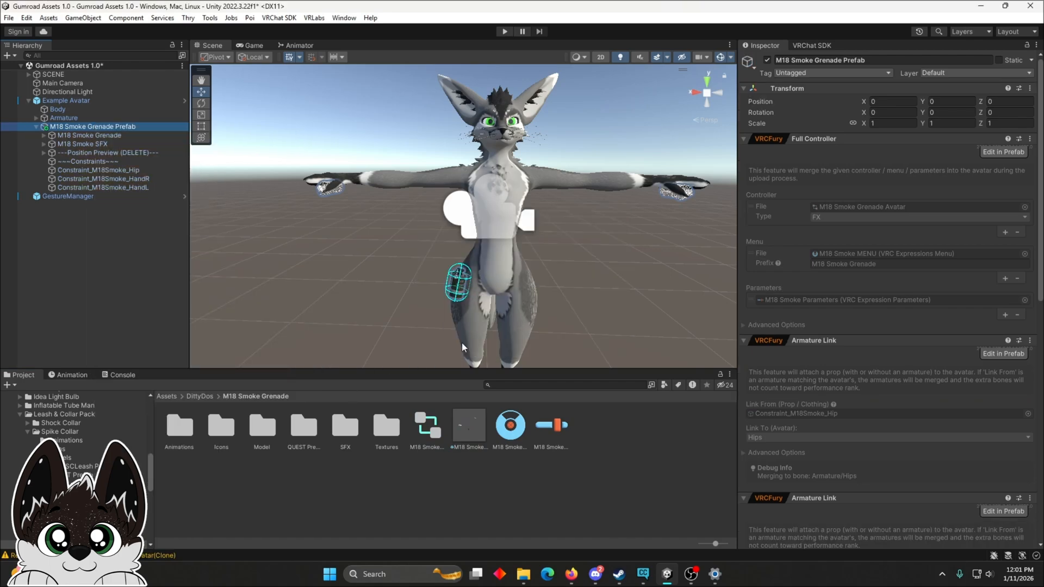
# Step: Scale the whole M18 Smoke Grenade Prefab up uniformly to about 1.14
pyautogui.click(35, 127)
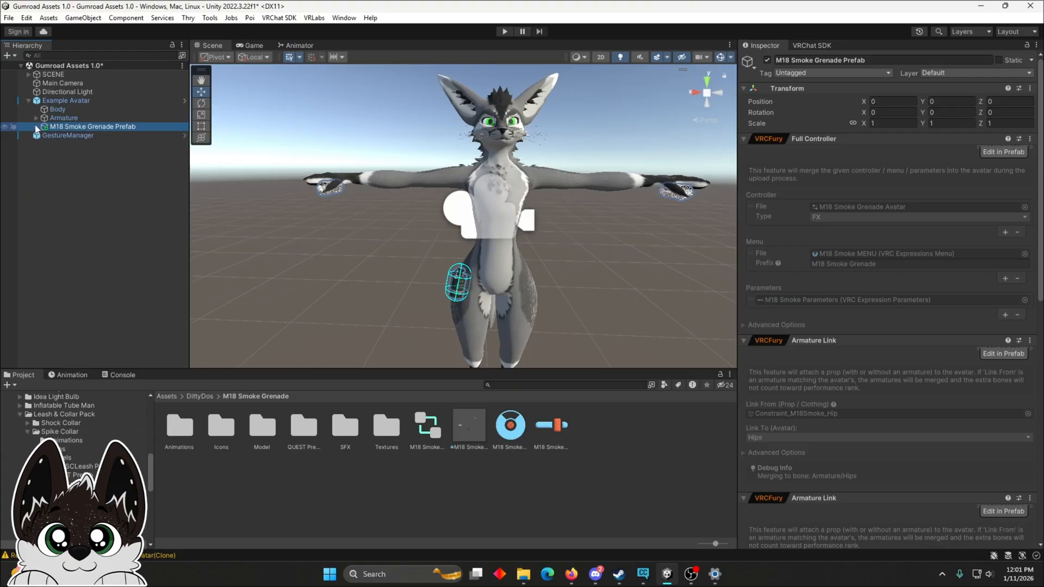
pyautogui.click(36, 127)
pyautogui.click(98, 170)
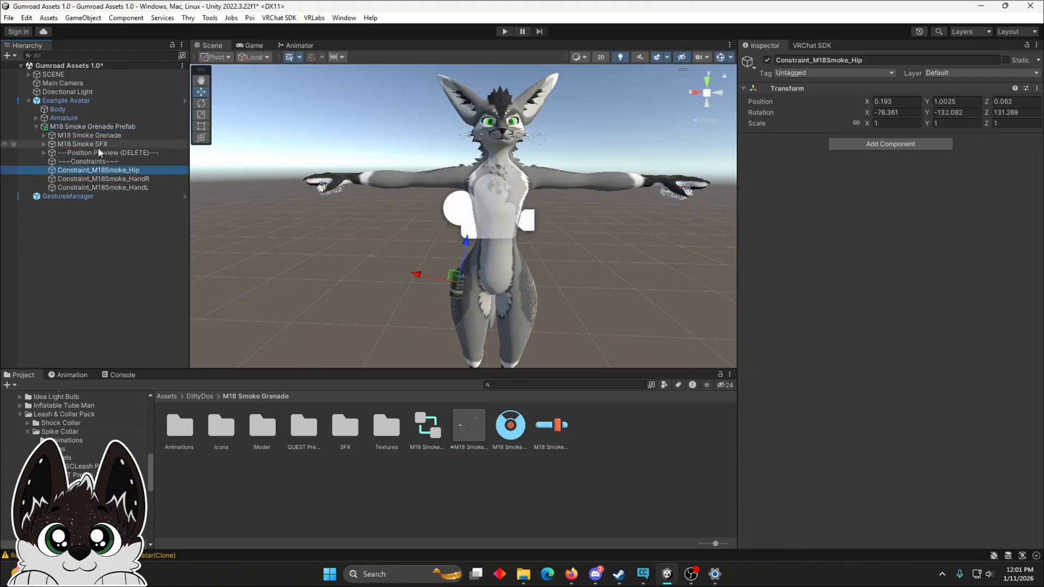
pyautogui.click(100, 128)
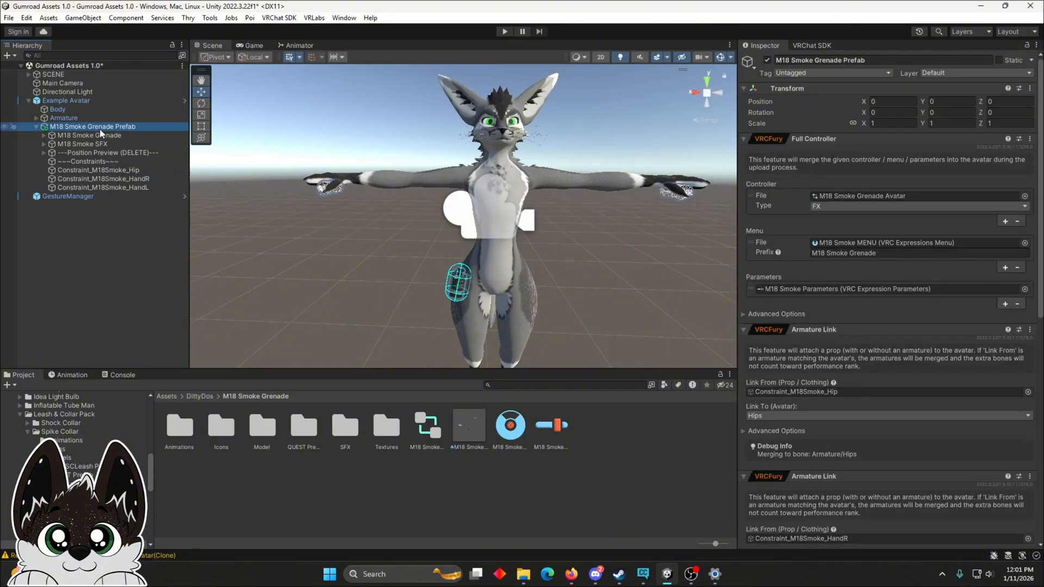
pyautogui.moveTo(511, 200); pyautogui.dragTo(471, 81, button='middle')
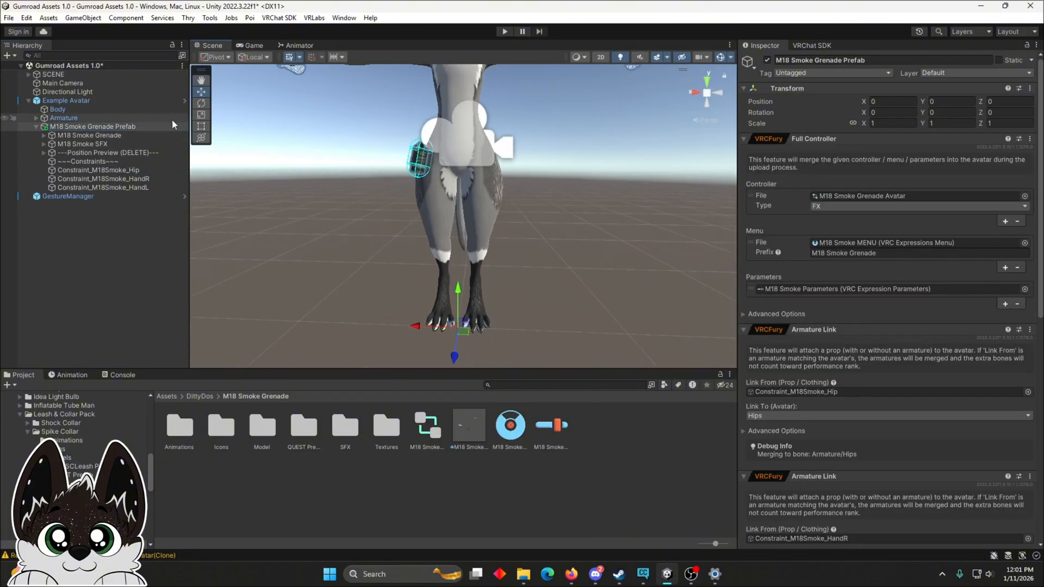
pyautogui.click(201, 114)
pyautogui.scroll(-5, 474, 269)
pyautogui.moveTo(459, 288)
pyautogui.mouseDown()
pyautogui.moveTo(511, 276)
pyautogui.moveTo(464, 284)
pyautogui.mouseUp()
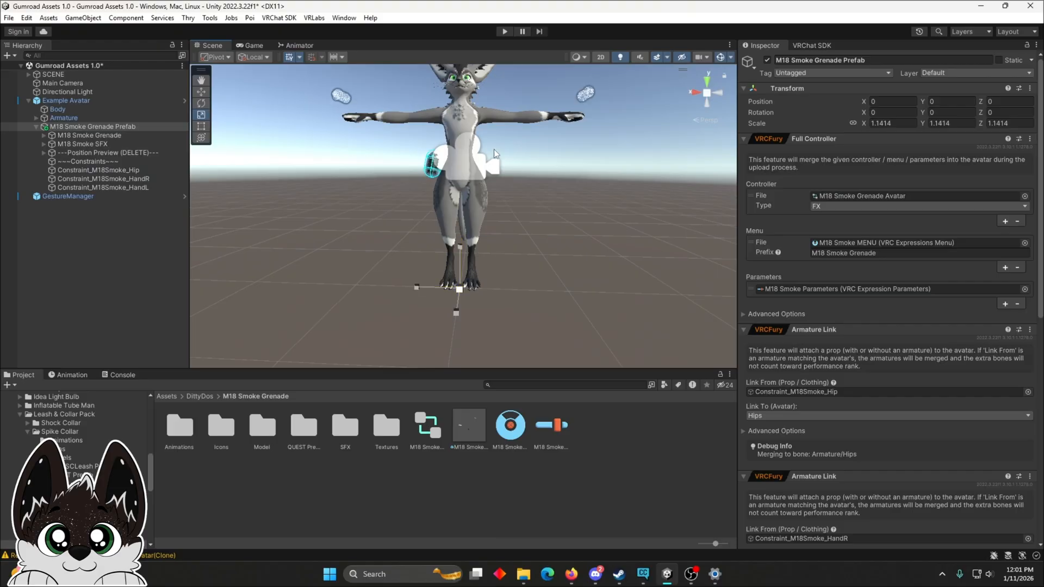
# Step: Move Constraint_M18Smoke_Hip down beside the avatar's right hip, to about X 0.185, Y 0.885, Z 0.080
pyautogui.scroll(6, 494, 149)
pyautogui.doubleClick(103, 170)
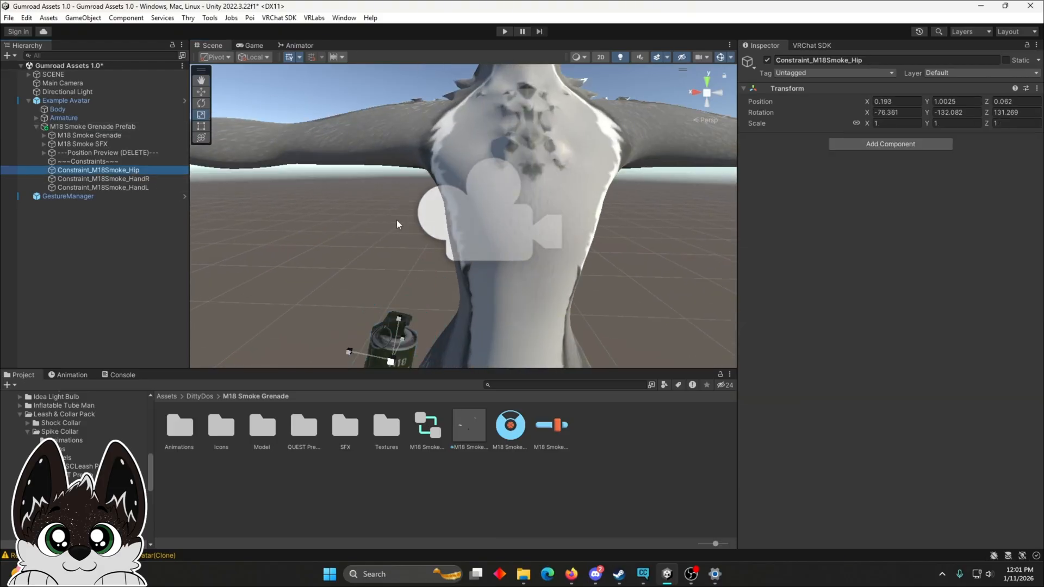
pyautogui.moveTo(243, 118); pyautogui.dragTo(185, 107, button='right')
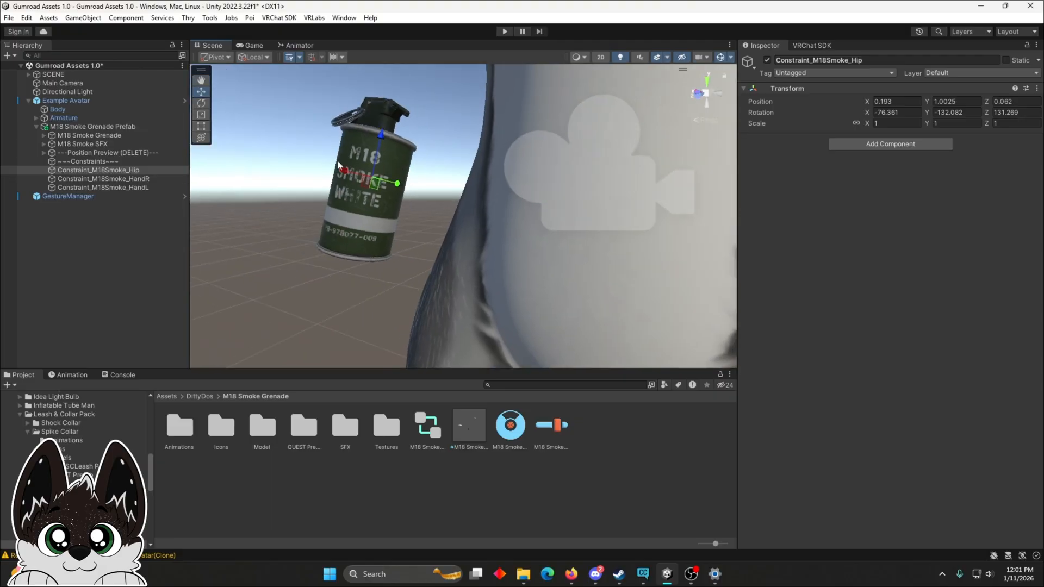
pyautogui.moveTo(338, 164); pyautogui.dragTo(325, 253, button='middle')
pyautogui.moveTo(330, 257); pyautogui.dragTo(343, 319)
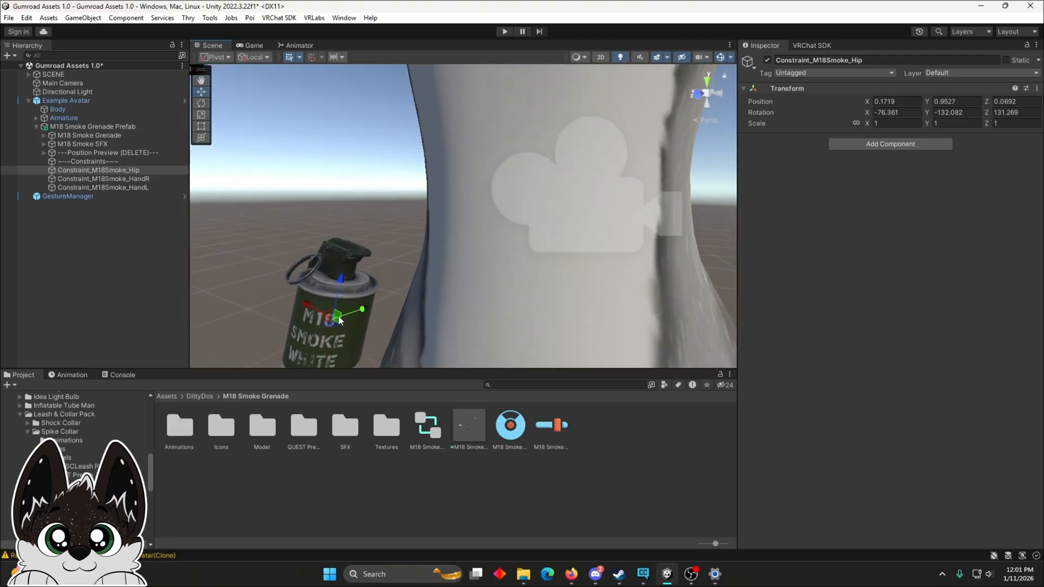
pyautogui.scroll(-5, 359, 305)
pyautogui.moveTo(401, 272); pyautogui.dragTo(404, 198, button='middle')
pyautogui.moveTo(407, 167); pyautogui.dragTo(398, 202)
# Step: Rotate Constraint_M18Smoke_Hip to about 190 degrees on Z so the grenade sits turned against the hip
pyautogui.moveTo(387, 166); pyautogui.dragTo(485, 223, button='middle')
pyautogui.click(201, 104)
pyautogui.moveTo(479, 302); pyautogui.dragTo(459, 314)
pyautogui.click(201, 93)
# Step: Move Constraint_M18Smoke_HandR into the avatar's right palm, to about X 0.770, Y 1.301
pyautogui.moveTo(348, 108); pyautogui.dragTo(440, 201, button='middle')
pyautogui.moveTo(440, 201); pyautogui.dragTo(288, 156, button='right')
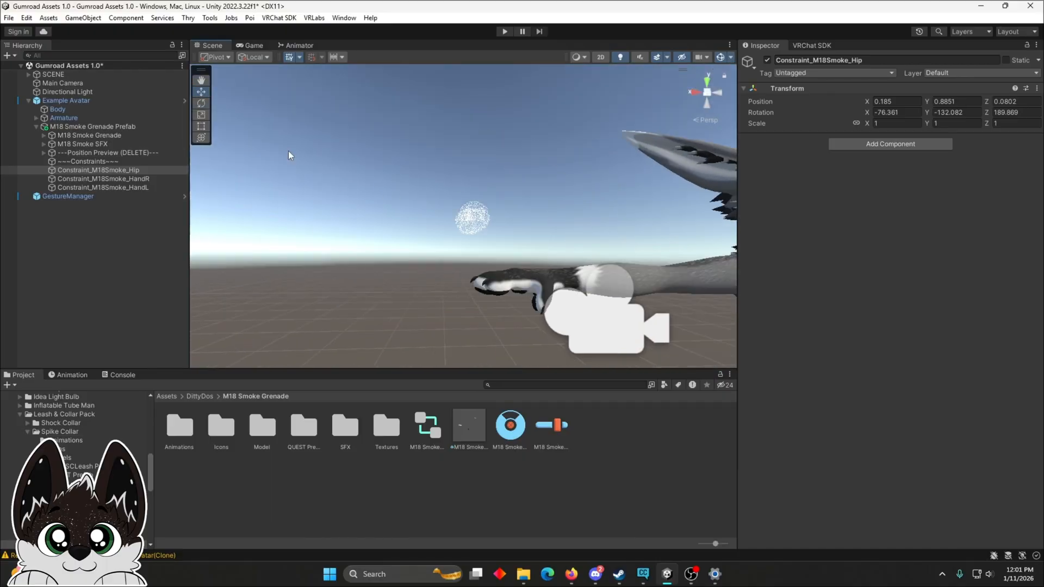
pyautogui.click(117, 179)
pyautogui.scroll(3, 402, 215)
pyautogui.moveTo(470, 242); pyautogui.dragTo(360, 183, button='middle')
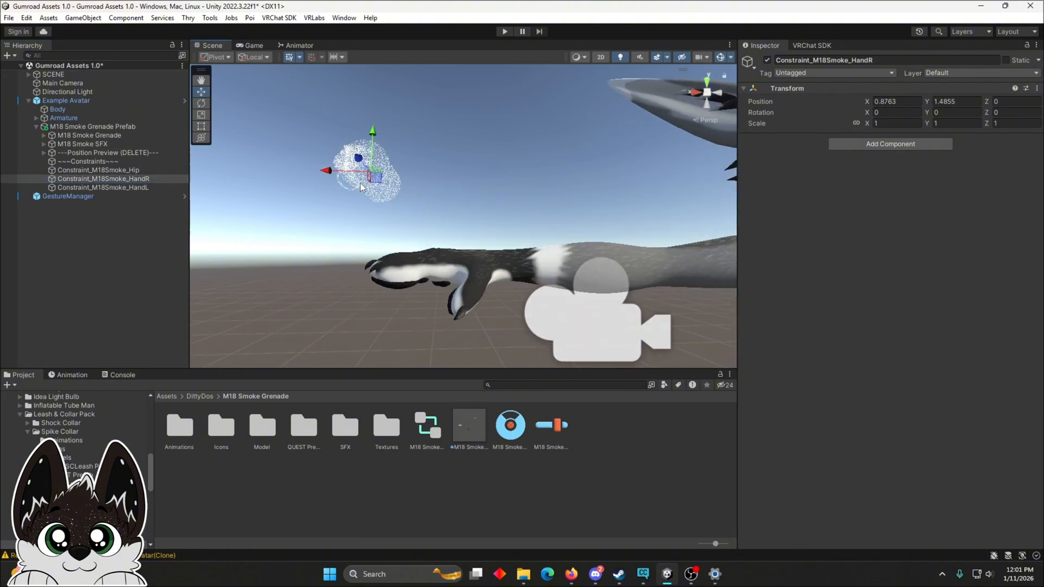
pyautogui.moveTo(377, 186); pyautogui.dragTo(446, 305)
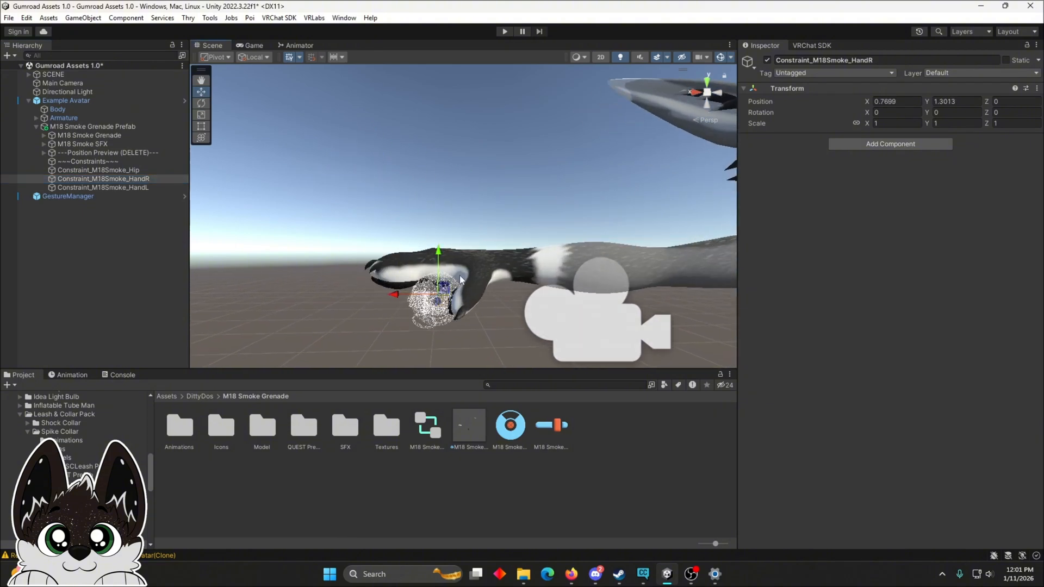
# Step: Deactivate the ---Position Preview (DELETE)--- object to hide the hand preview meshes
pyautogui.scroll(-6, 492, 212)
pyautogui.click(132, 187)
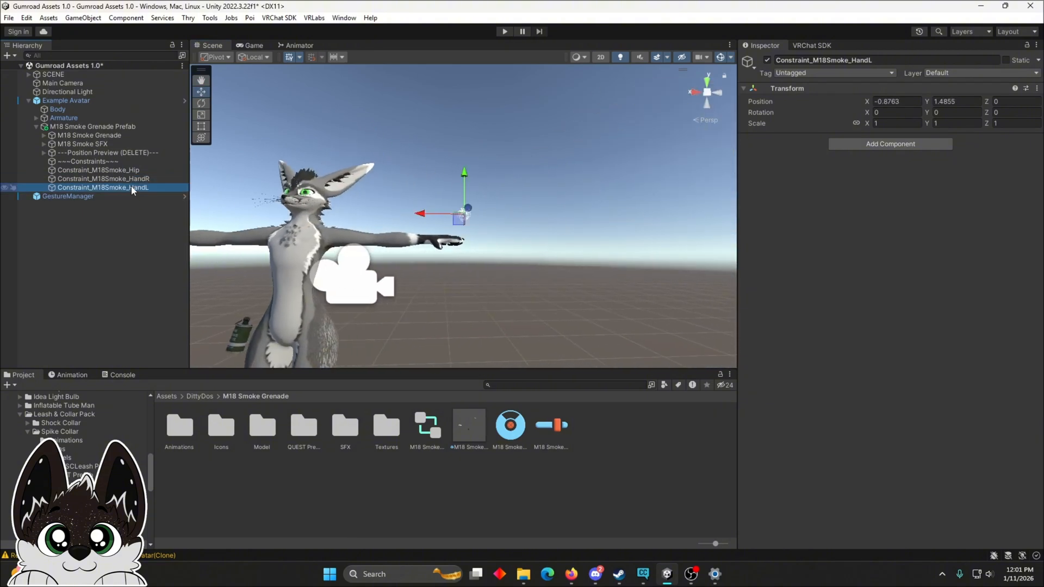
pyautogui.scroll(5, 477, 219)
pyautogui.click(103, 154)
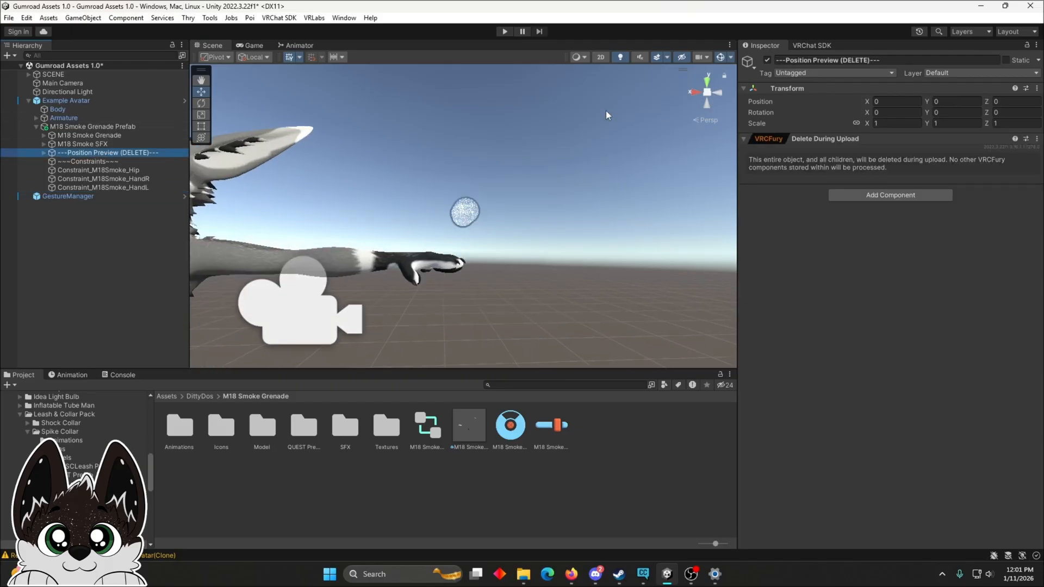
pyautogui.click(765, 61)
# Step: In the M18 Smoke Grenade's parent constraint, set the Constraint_M18Smoke_Hip weight to 0 and the Constraint_M18Smoke_HandL weight to 1
pyautogui.click(125, 134)
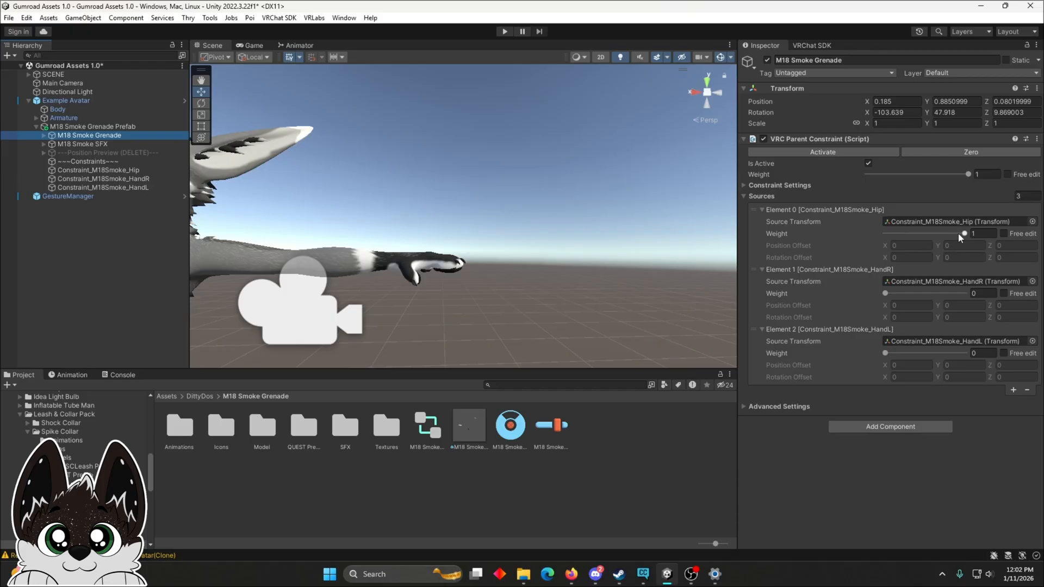
pyautogui.moveTo(959, 233); pyautogui.dragTo(613, 267)
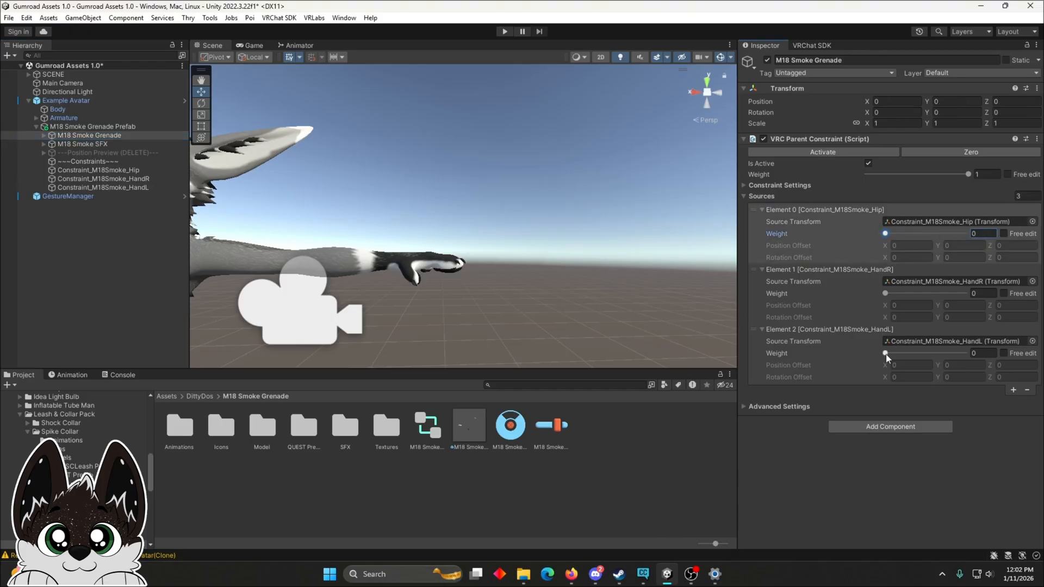
pyautogui.moveTo(885, 353); pyautogui.dragTo(1008, 343)
# Step: Move Constraint_M18Smoke_HandL into the avatar's left palm, to about X -0.776, Y 1.298
pyautogui.scroll(2, 458, 242)
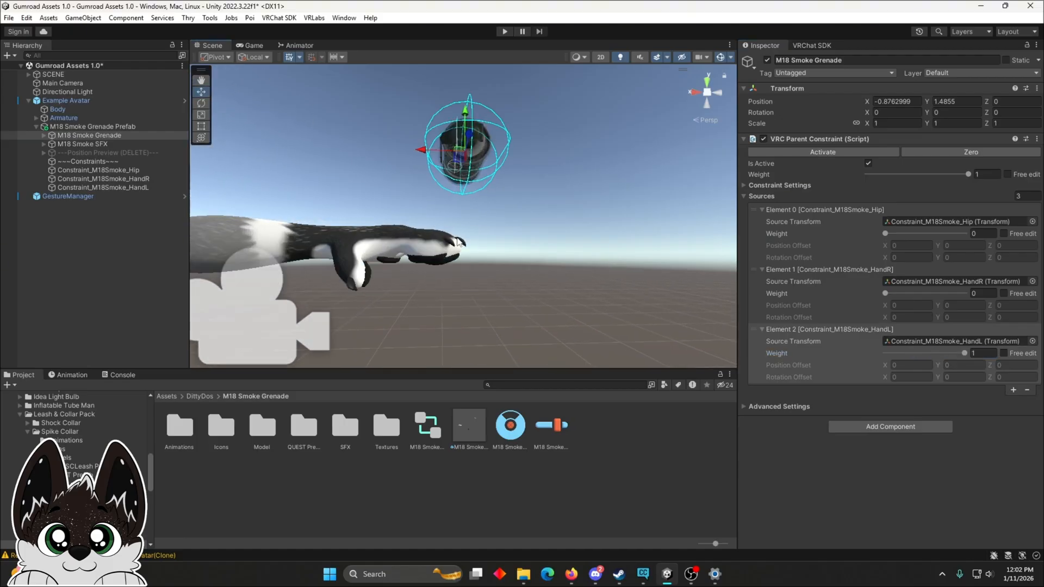
pyautogui.click(159, 188)
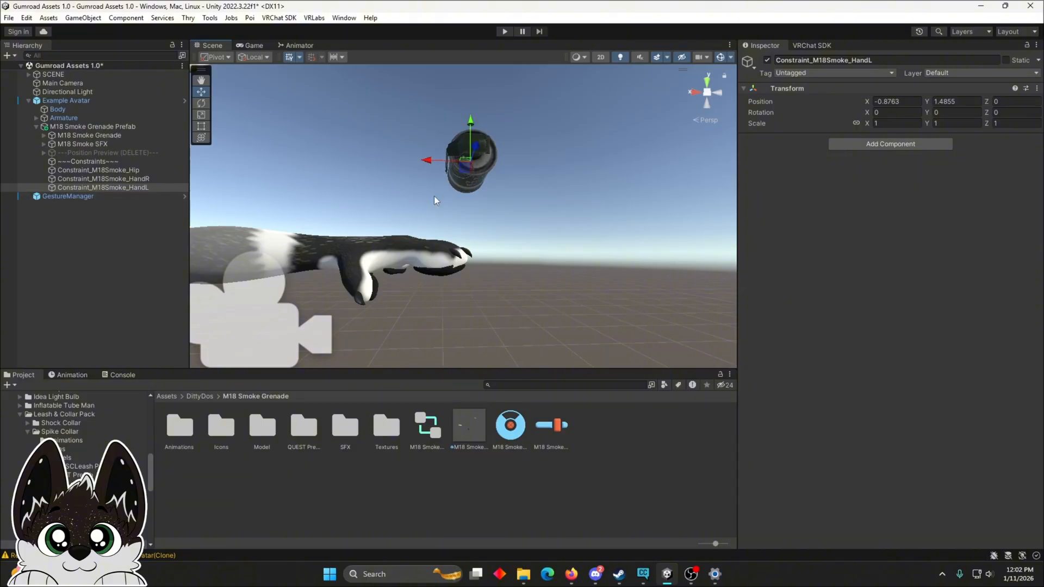
pyautogui.moveTo(463, 169); pyautogui.dragTo(497, 291)
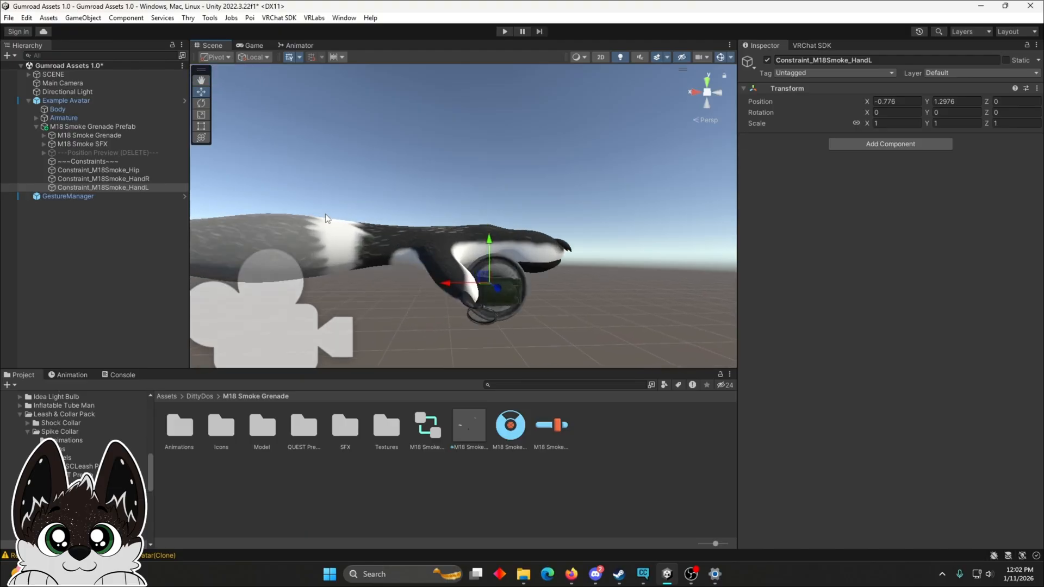
# Step: Reactivate the Position Preview object and return the grenade's parent constraint weights to 0 for HandL and 1 for Hip
pyautogui.click(125, 154)
pyautogui.click(766, 60)
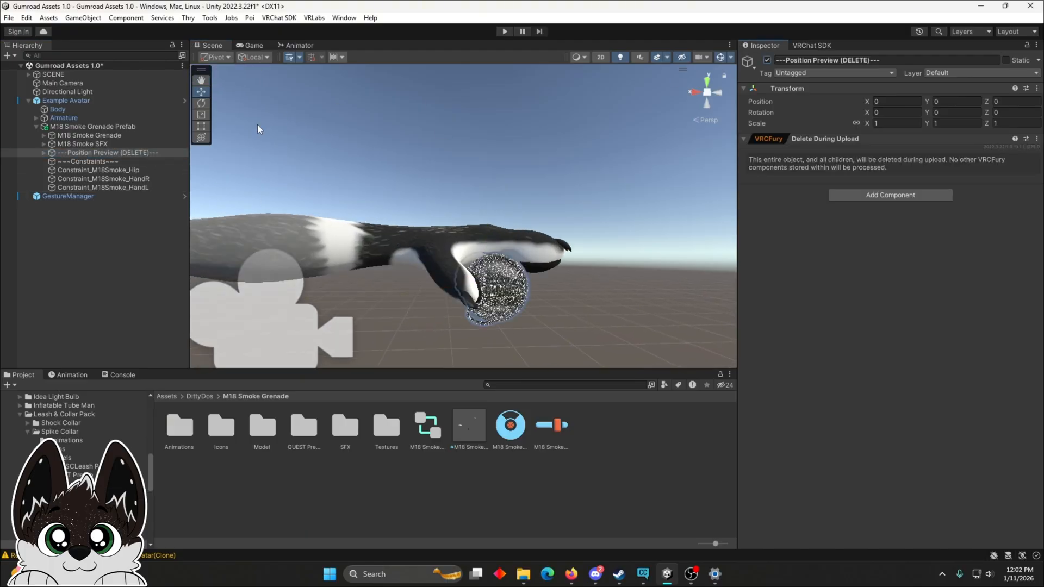
pyautogui.click(152, 135)
pyautogui.moveTo(964, 354); pyautogui.dragTo(885, 354)
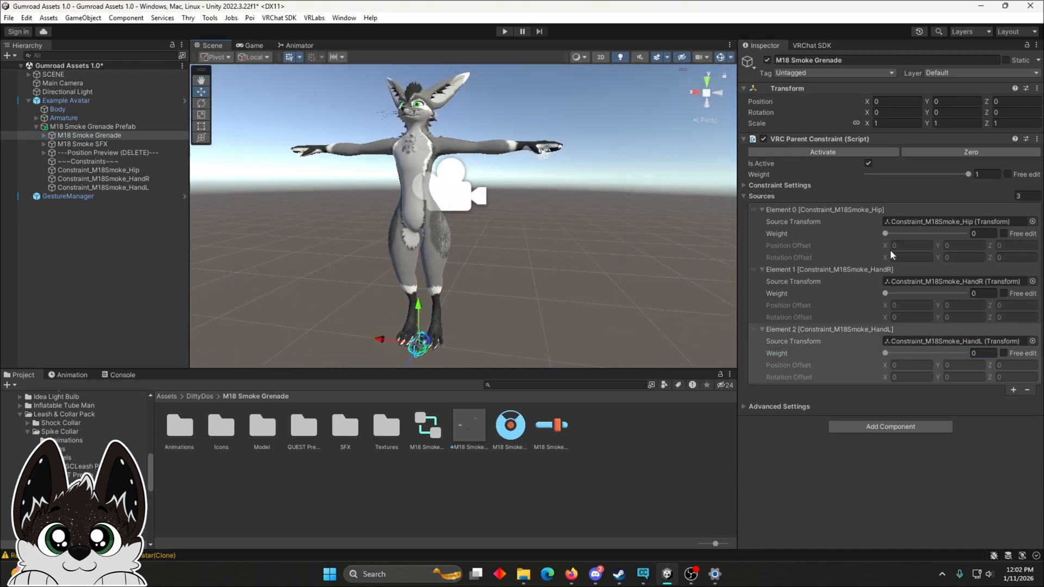
pyautogui.moveTo(885, 234); pyautogui.dragTo(983, 230)
# Step: Delete the ---Position Preview (DELETE)--- object from the M18 Smoke Grenade Prefab
pyautogui.scroll(3, 541, 240)
pyautogui.click(542, 240)
pyautogui.keyDown('alt'); pyautogui.moveTo(541, 235); pyautogui.dragTo(566, 244); pyautogui.keyUp('alt')
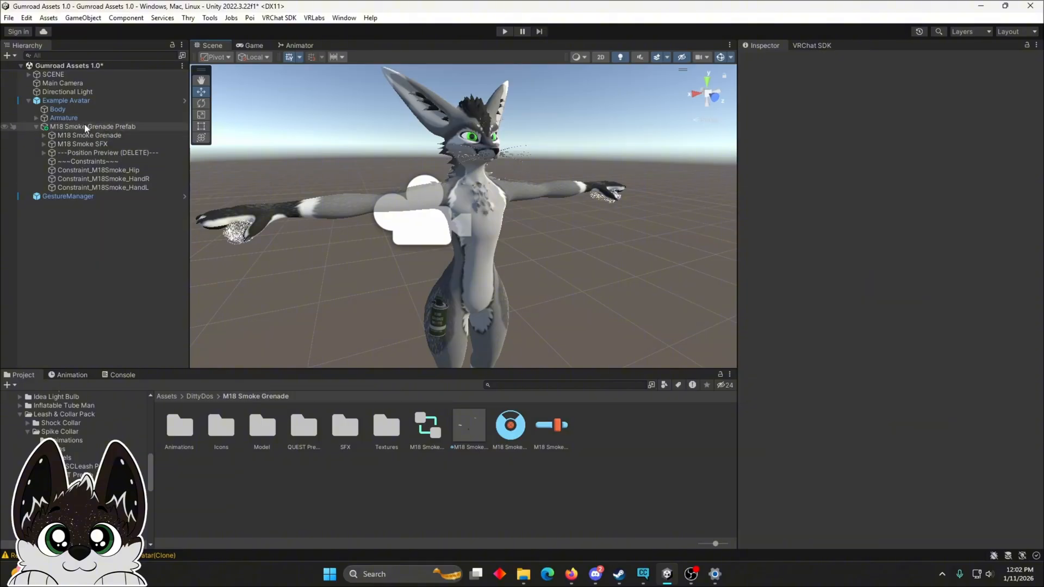
pyautogui.click(103, 154)
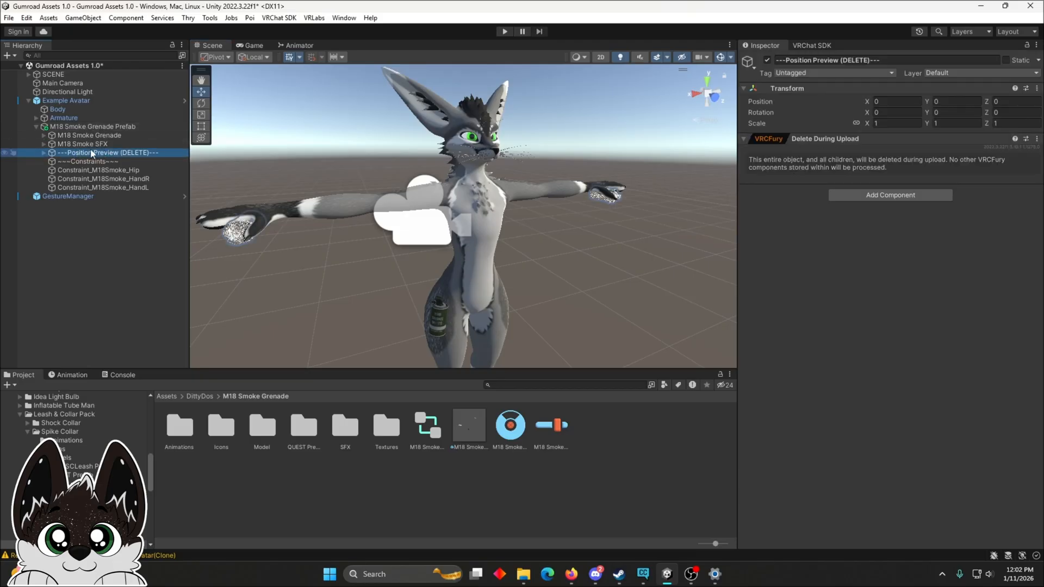
pyautogui.rightClick(91, 152)
pyautogui.click(127, 201)
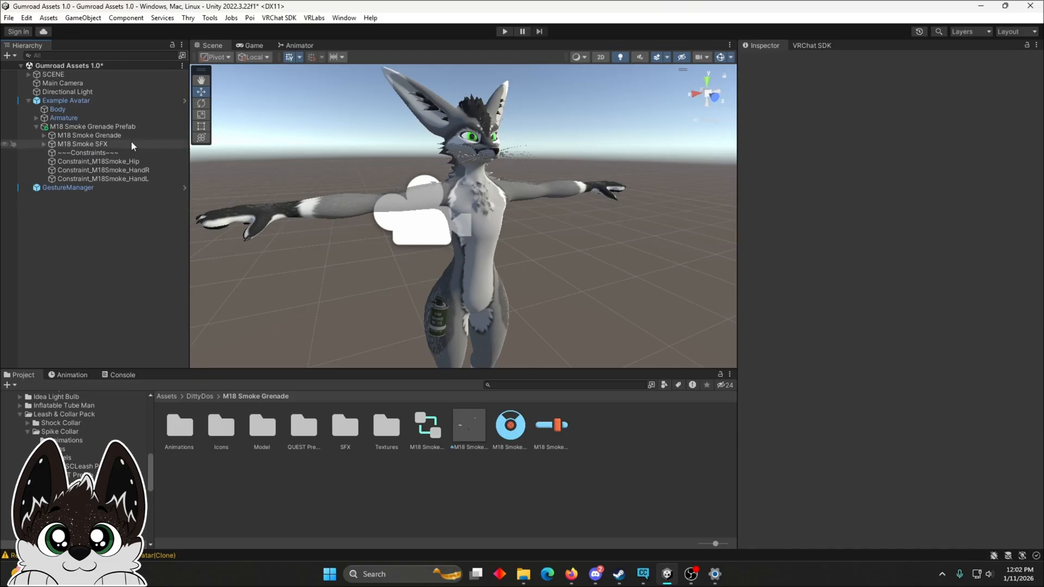
# Step: Remove the VRCFury Full Controller component from the M18 Smoke Grenade Prefab root
pyautogui.click(113, 136)
pyautogui.click(98, 144)
pyautogui.click(93, 126)
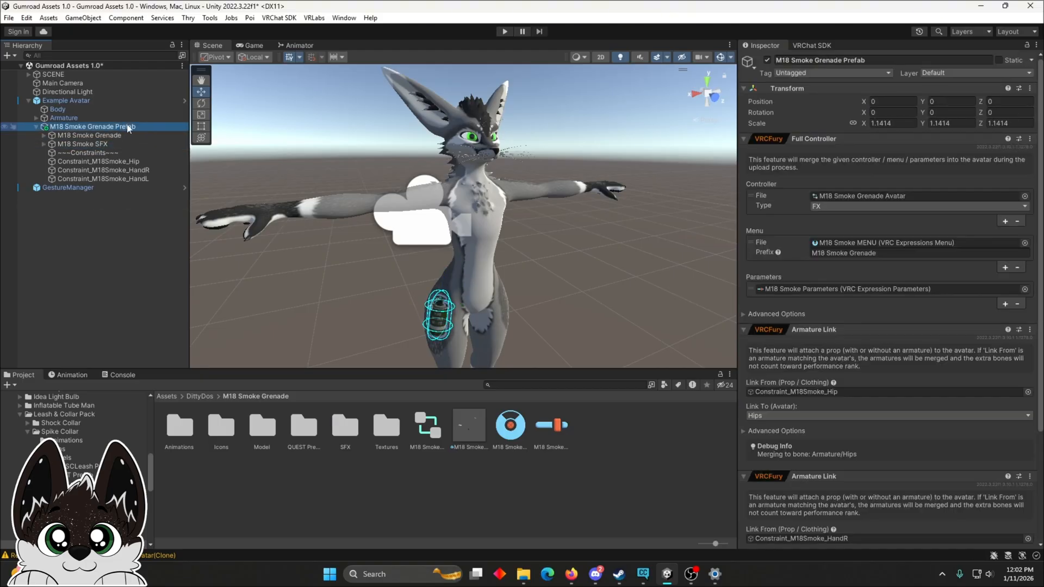
pyautogui.rightClick(853, 139)
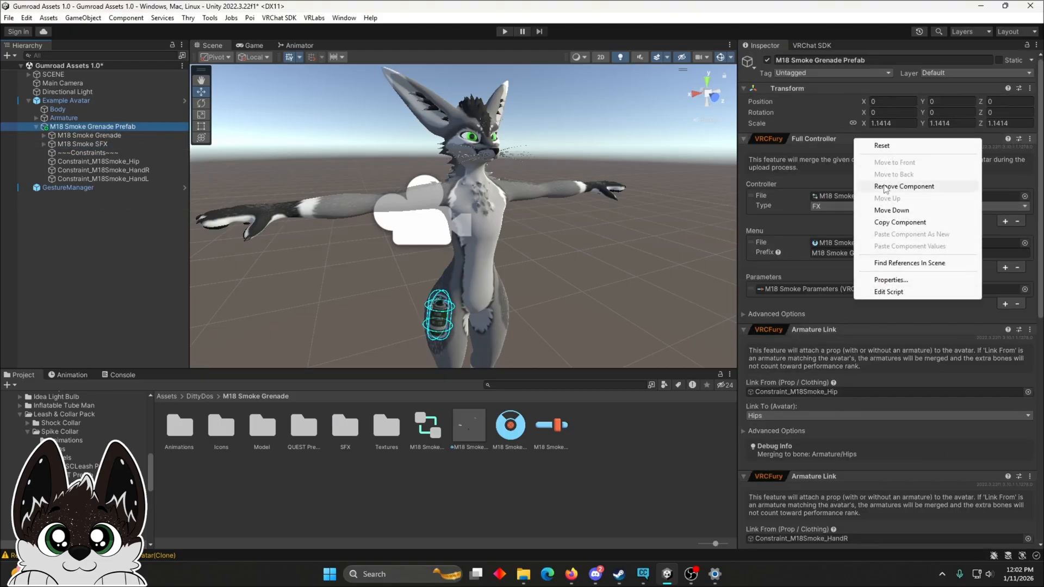
pyautogui.click(897, 186)
# Step: Review the three VRCFury Armature Link components for hips, right hand and left hand, and remove them from the prefab root
pyautogui.rightClick(846, 139)
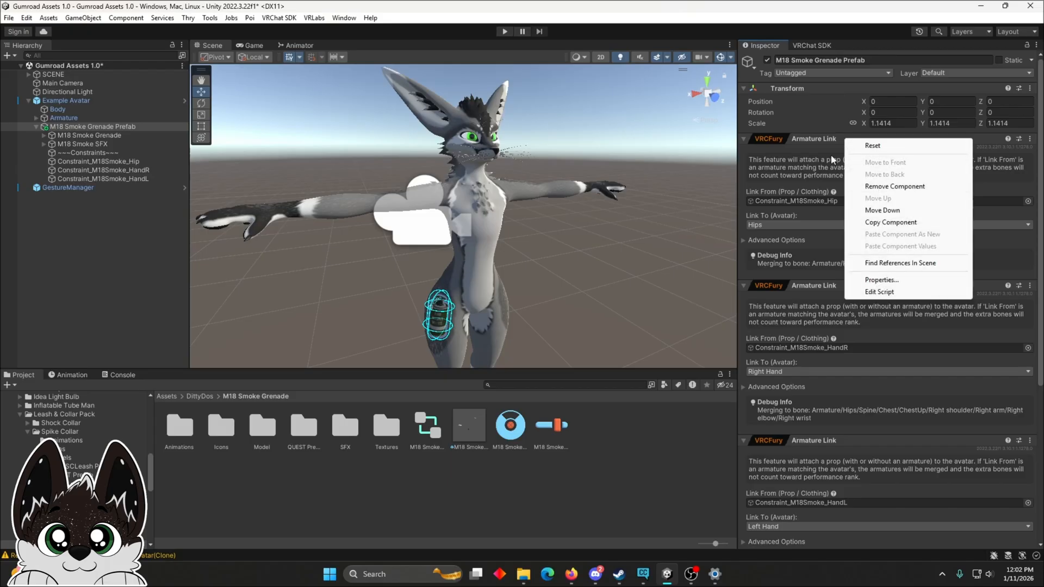
pyautogui.click(834, 176)
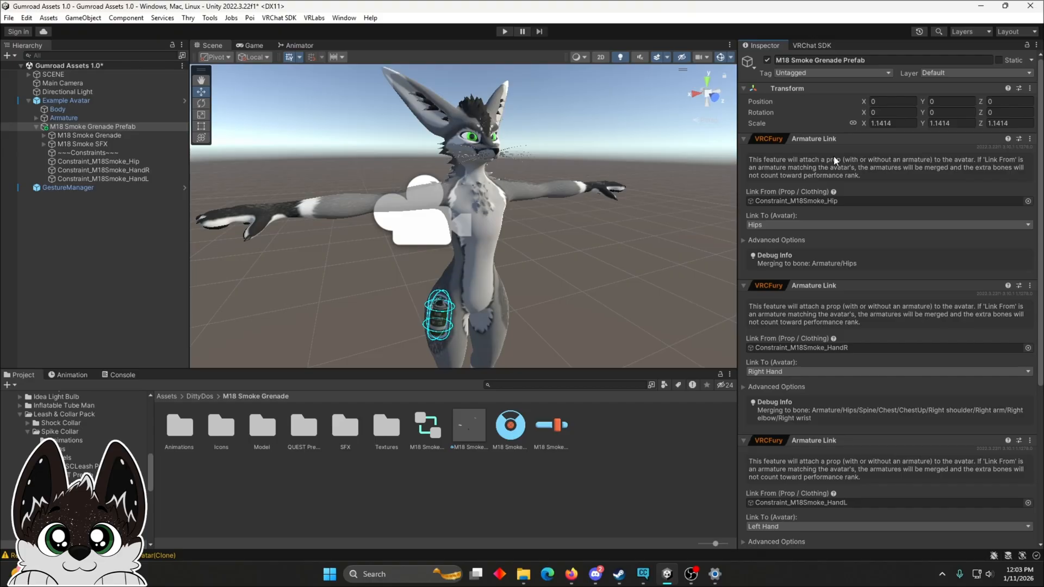
pyautogui.scroll(-3, 834, 153)
pyautogui.scroll(3, 843, 160)
pyautogui.scroll(-5, 881, 151)
pyautogui.scroll(5, 886, 173)
pyautogui.rightClick(846, 140)
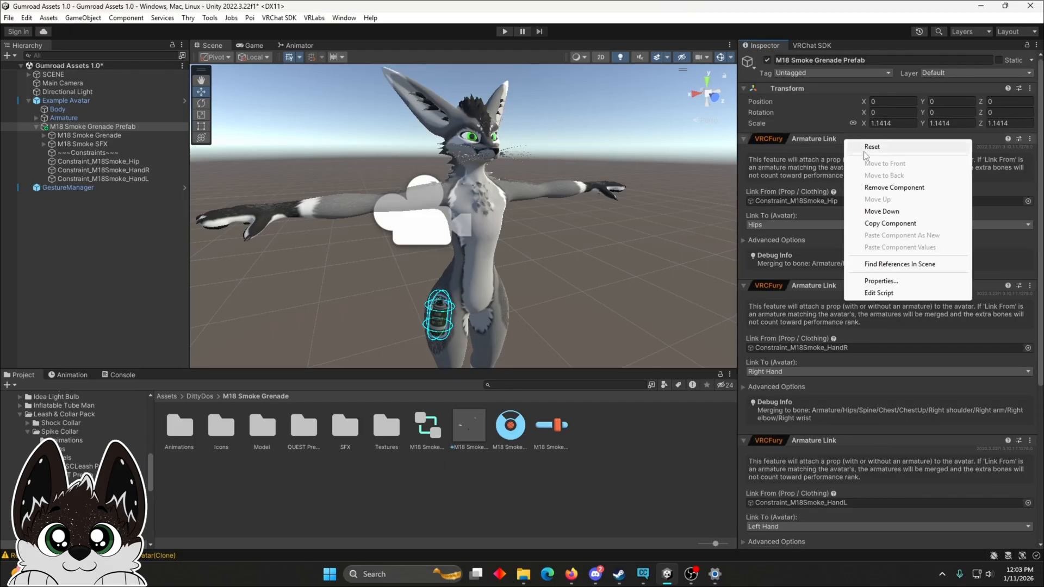
pyautogui.click(893, 187)
pyautogui.rightClick(826, 140)
pyautogui.click(874, 186)
pyautogui.rightClick(826, 139)
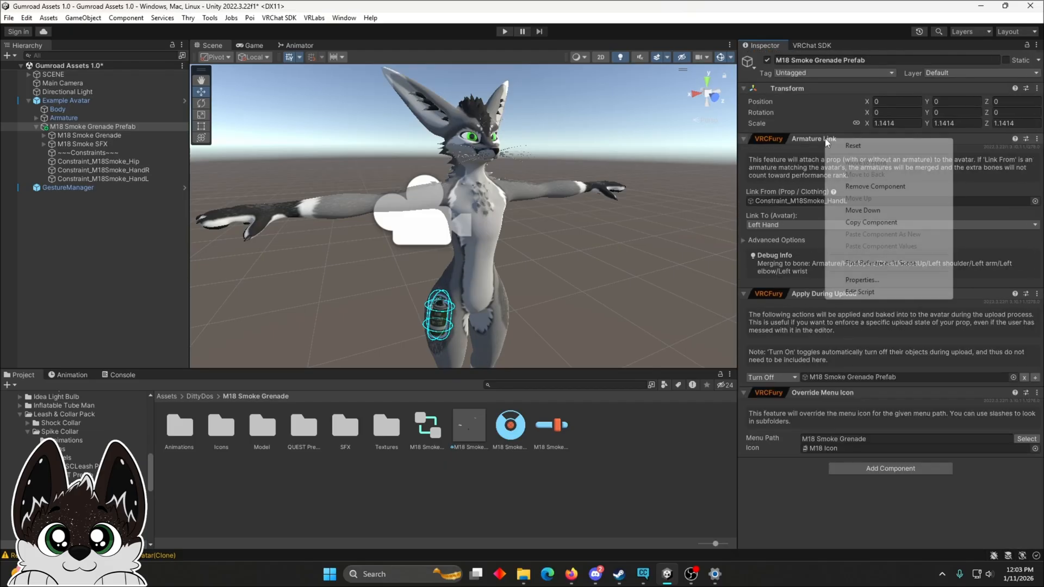
pyautogui.click(863, 186)
# Step: Remove the VRCFury Apply During Upload and Override Menu Icon components from the prefab root
pyautogui.rightClick(829, 139)
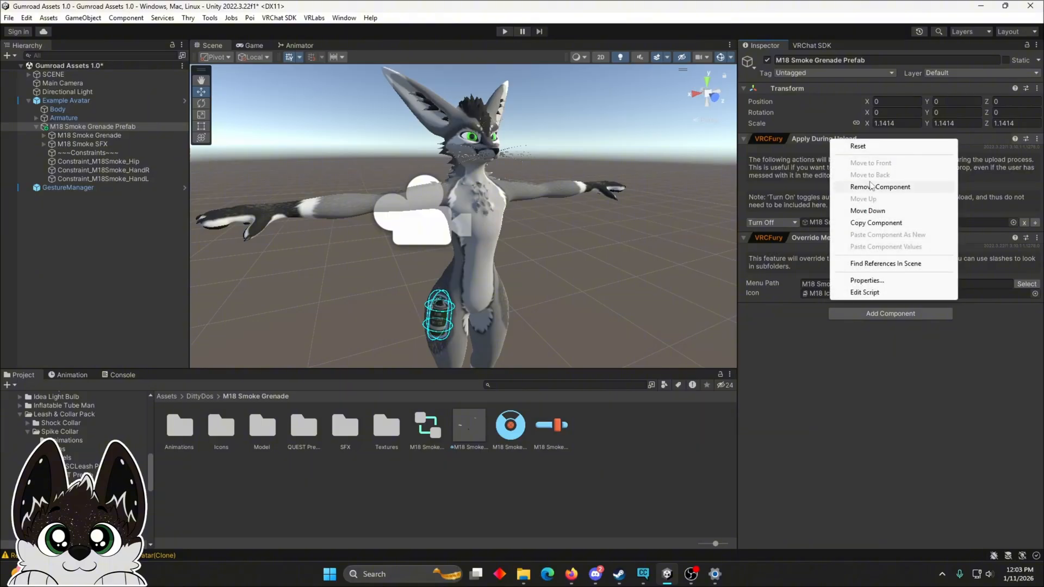
pyautogui.click(871, 186)
pyautogui.rightClick(835, 140)
pyautogui.click(872, 187)
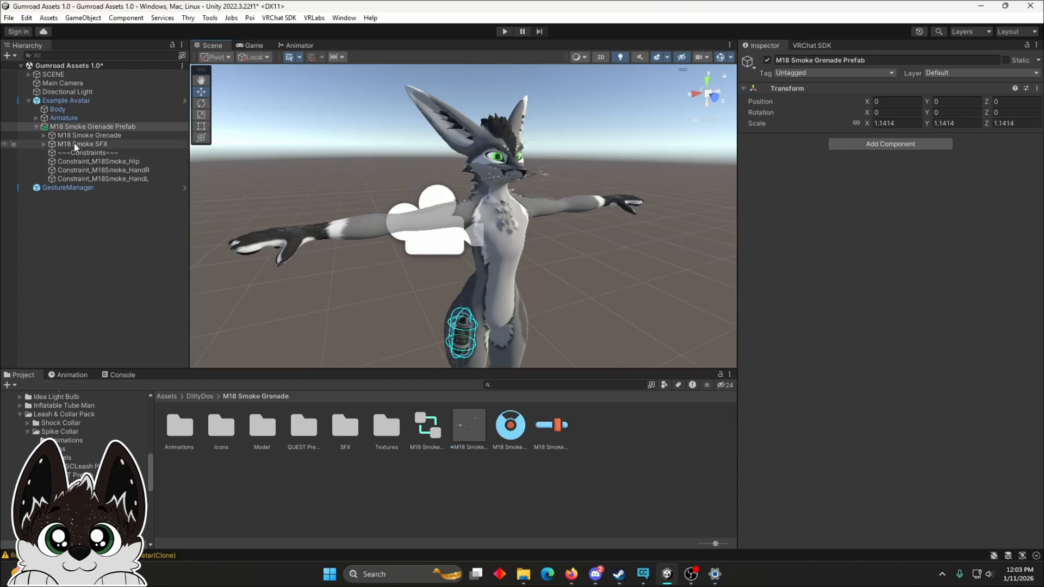
# Step: Check the components on the M18 Smoke Grenade object and on the prefab root
pyautogui.click(98, 136)
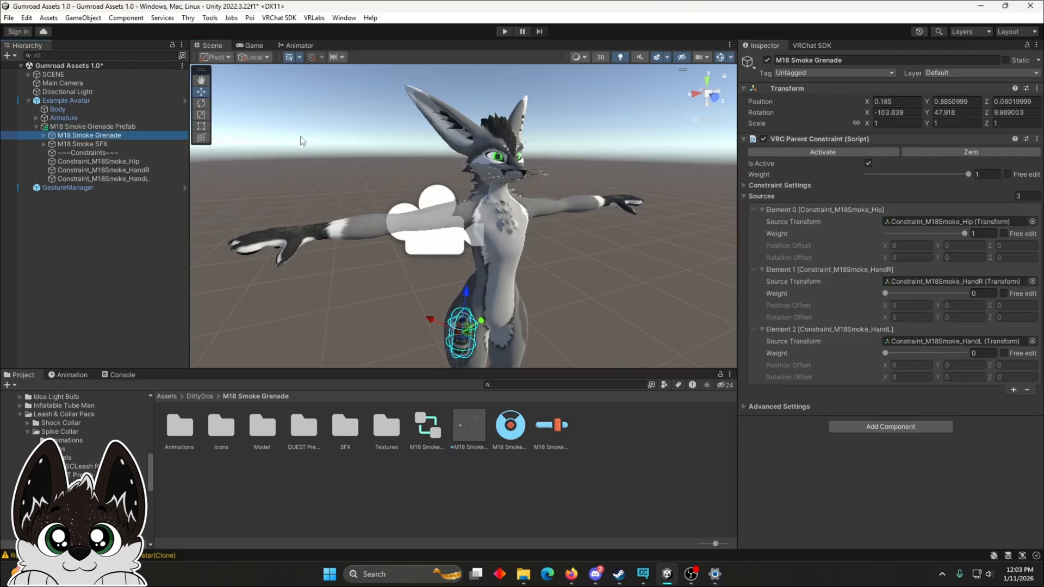
pyautogui.click(143, 126)
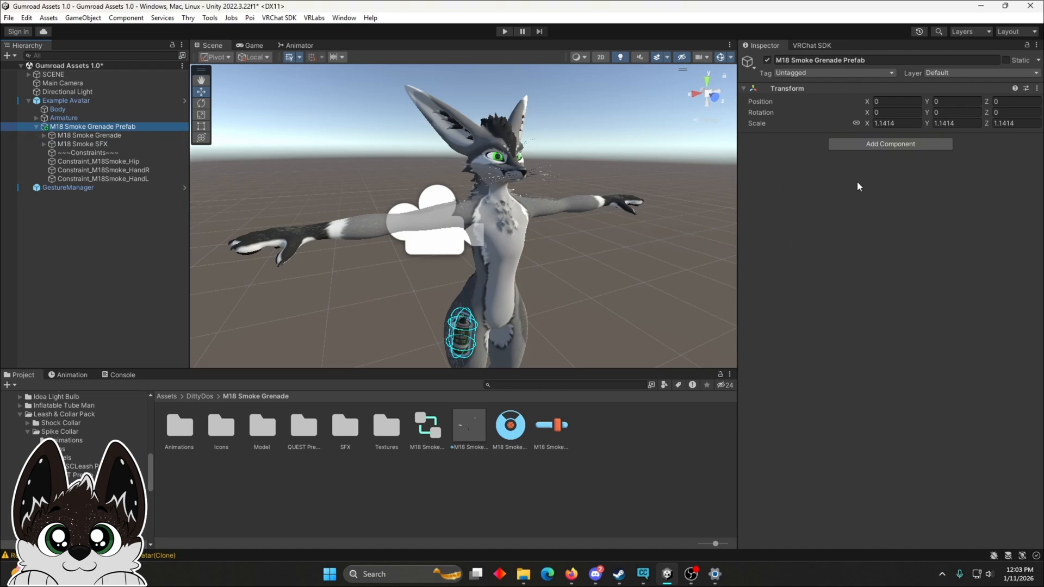
pyautogui.click(129, 134)
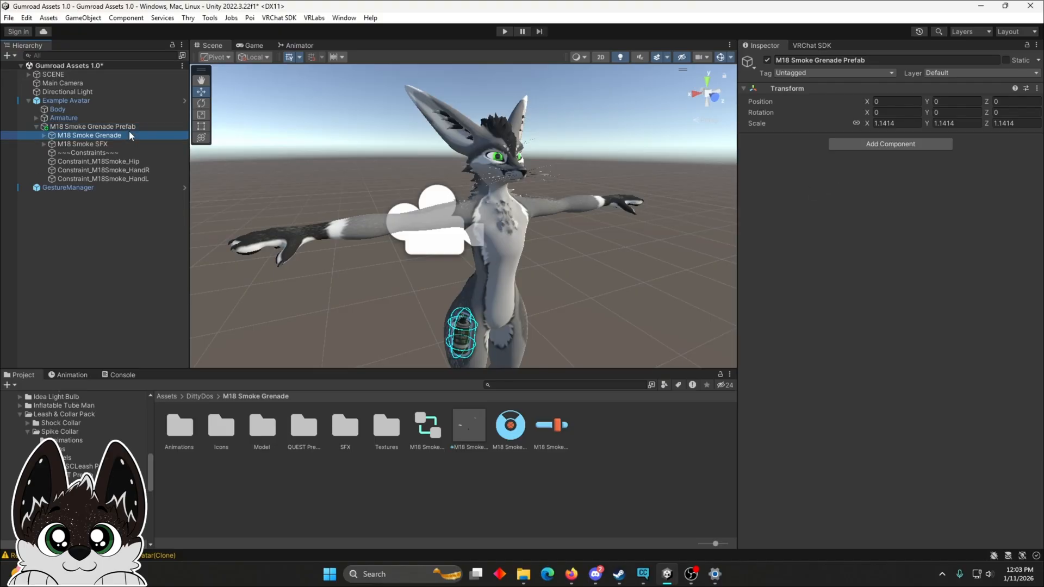
# Step: Parent Constraint_M18Smoke_Hip to the Hips bone in the avatar's Armature
pyautogui.scroll(-2, 430, 208)
pyautogui.scroll(5, 429, 207)
pyautogui.moveTo(430, 208)
pyautogui.mouseDown(button='middle')
pyautogui.moveTo(403, 187)
pyautogui.moveTo(430, 208)
pyautogui.mouseUp(button='middle')
pyautogui.moveTo(408, 170); pyautogui.dragTo(431, 246, button='middle')
pyautogui.click(115, 162)
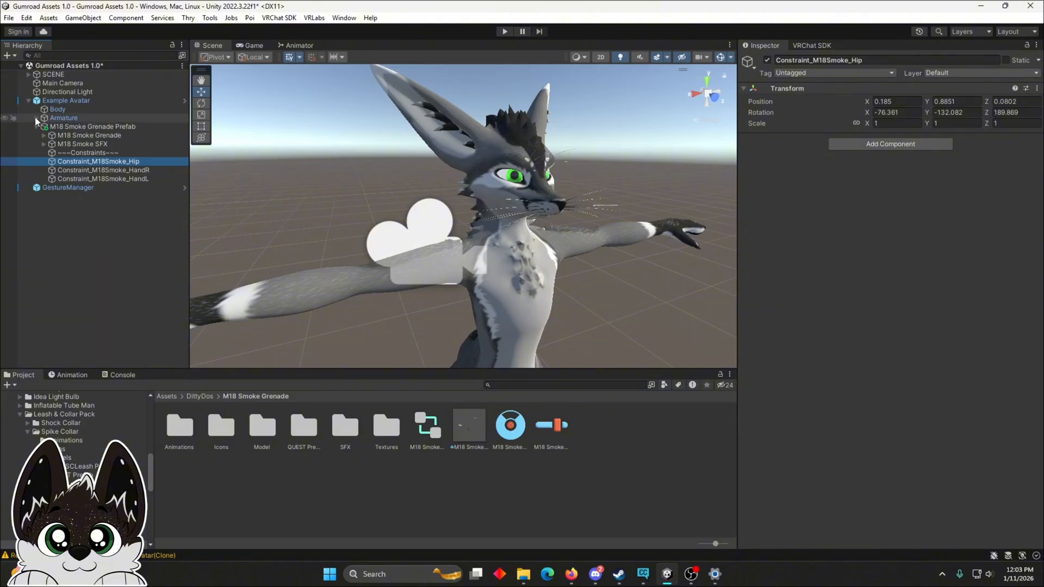
pyautogui.click(36, 118)
pyautogui.click(44, 127)
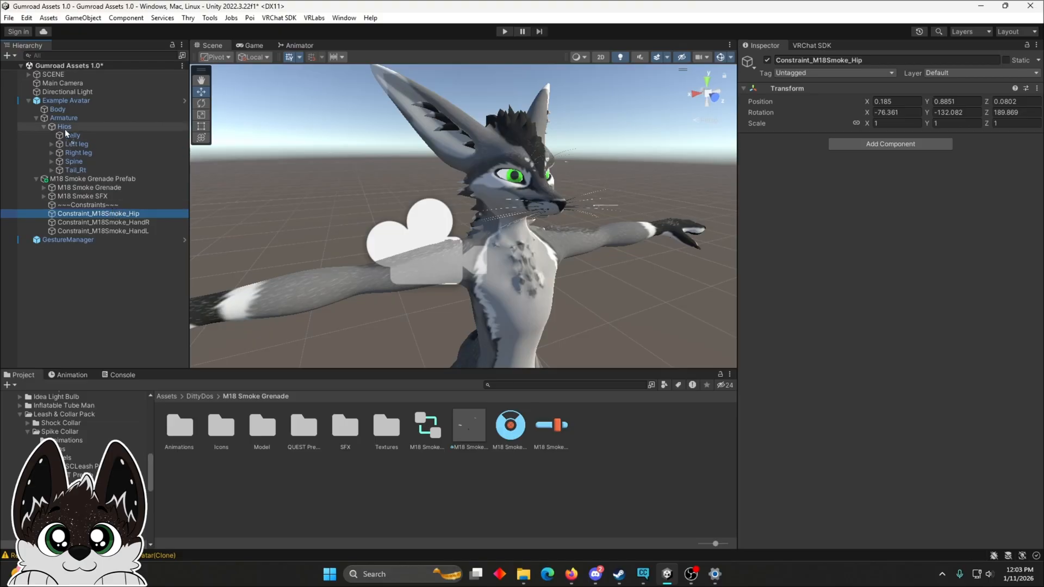
pyautogui.moveTo(64, 129); pyautogui.dragTo(64, 128)
# Step: Parent Constraint_M18Smoke_HandR to the Right wrist bone under Spine, Chest, ChestUp and the right arm
pyautogui.click(52, 162)
pyautogui.click(59, 170)
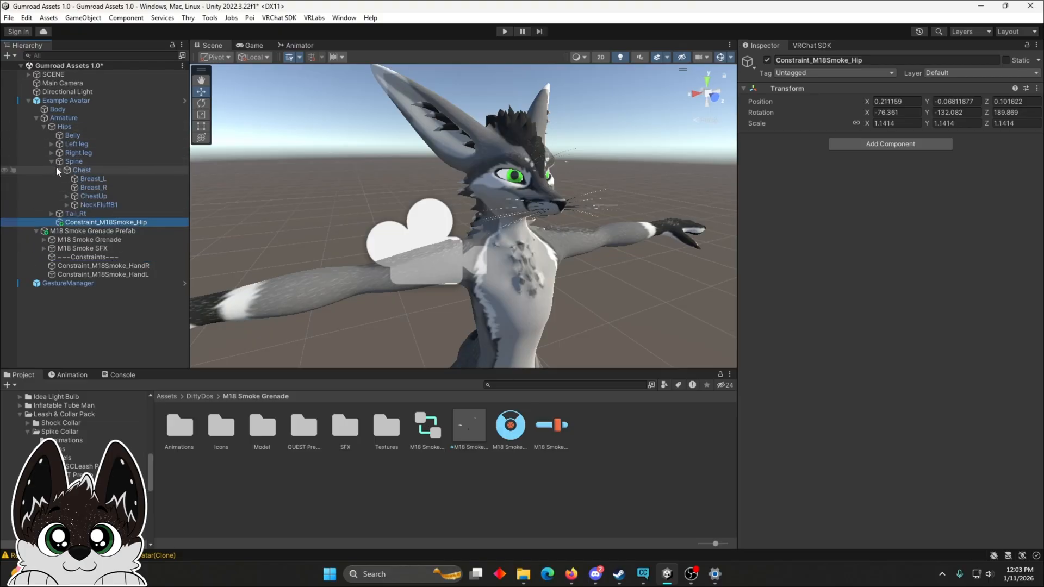
pyautogui.click(67, 196)
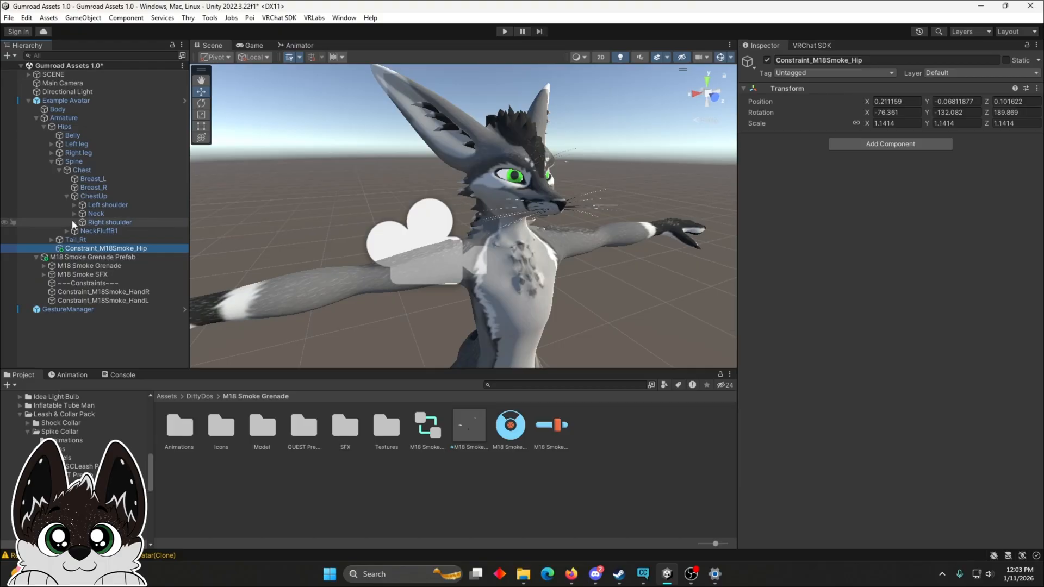
pyautogui.click(74, 222)
pyautogui.click(82, 231)
pyautogui.click(90, 240)
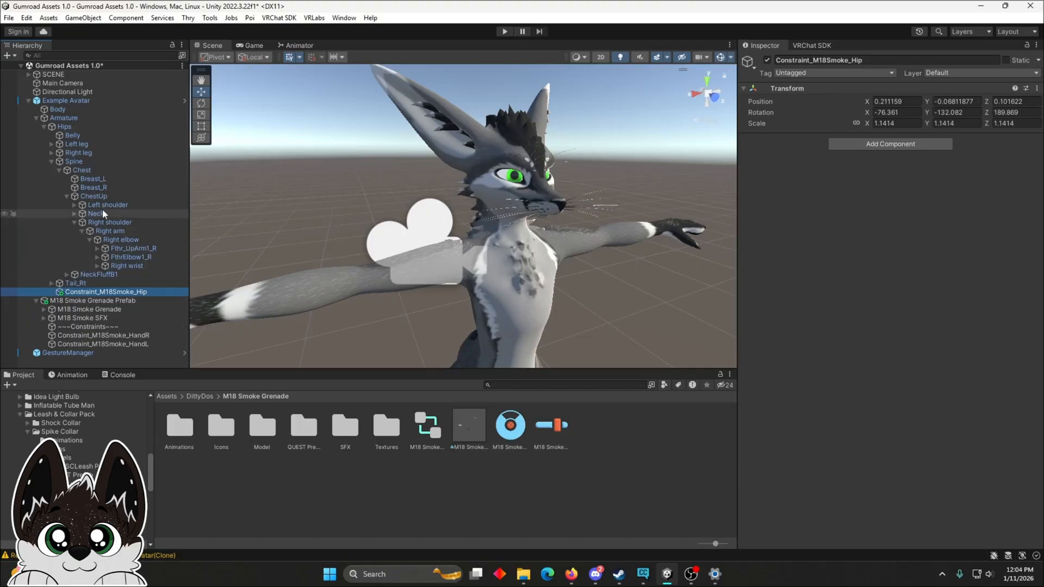
pyautogui.moveTo(120, 336); pyautogui.dragTo(131, 266)
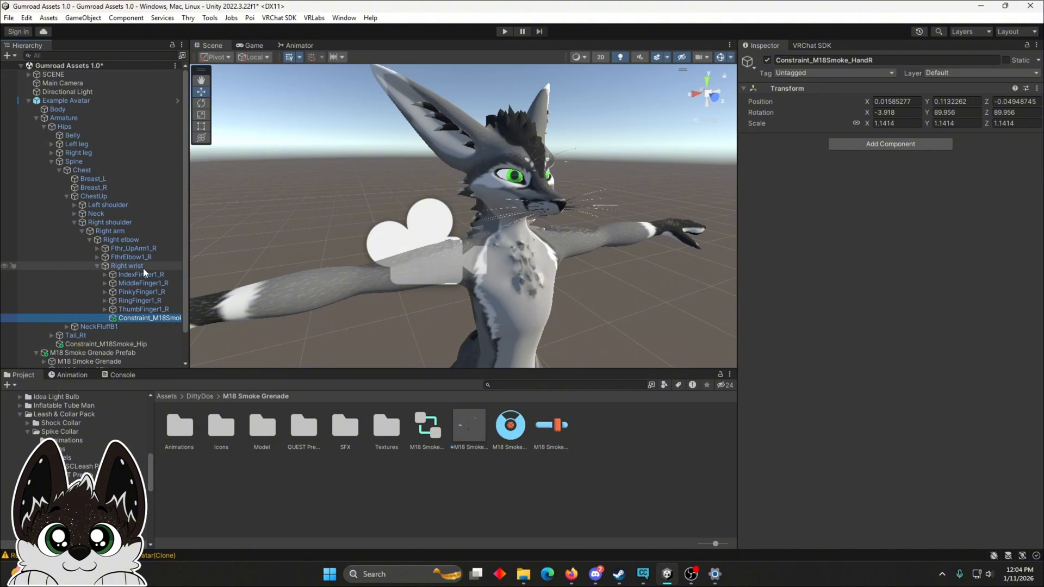
# Step: Parent Constraint_M18Smoke_HandL to the Left wrist bone under ChestUp and the left arm
pyautogui.click(74, 223)
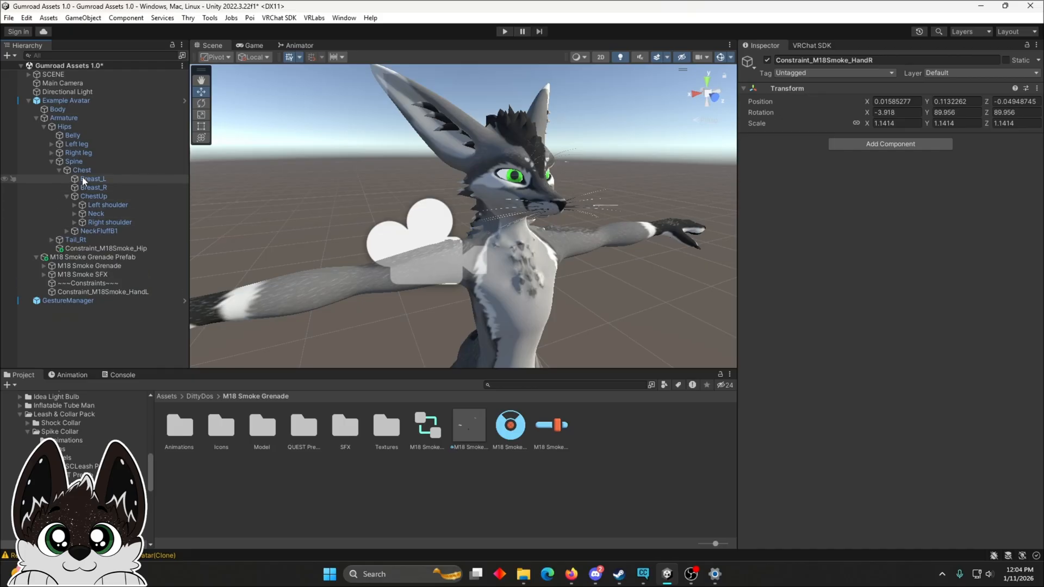
pyautogui.click(75, 205)
pyautogui.click(82, 213)
pyautogui.click(90, 223)
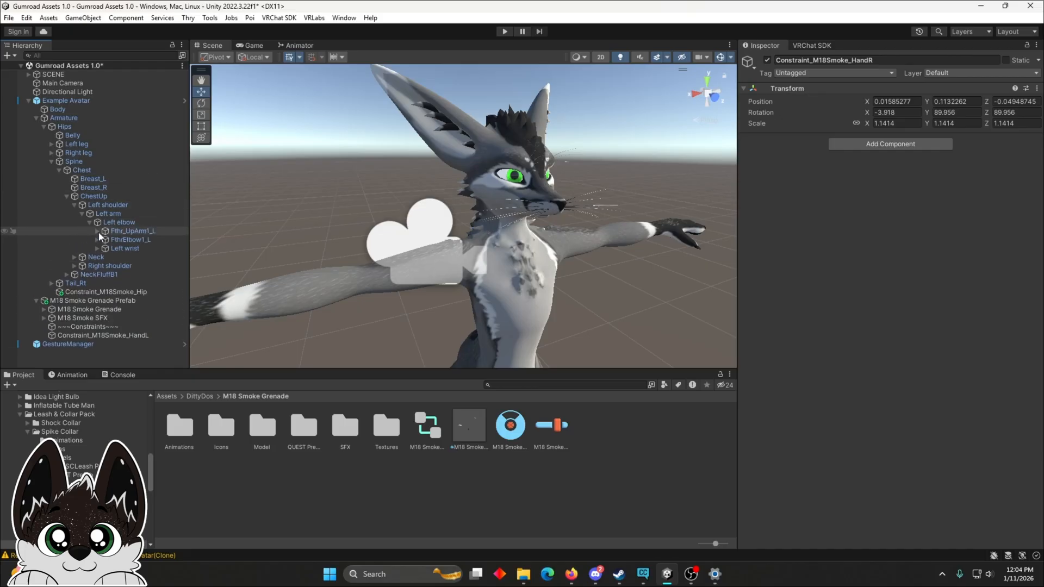
pyautogui.click(97, 249)
pyautogui.scroll(-1, 109, 283)
pyautogui.click(117, 354)
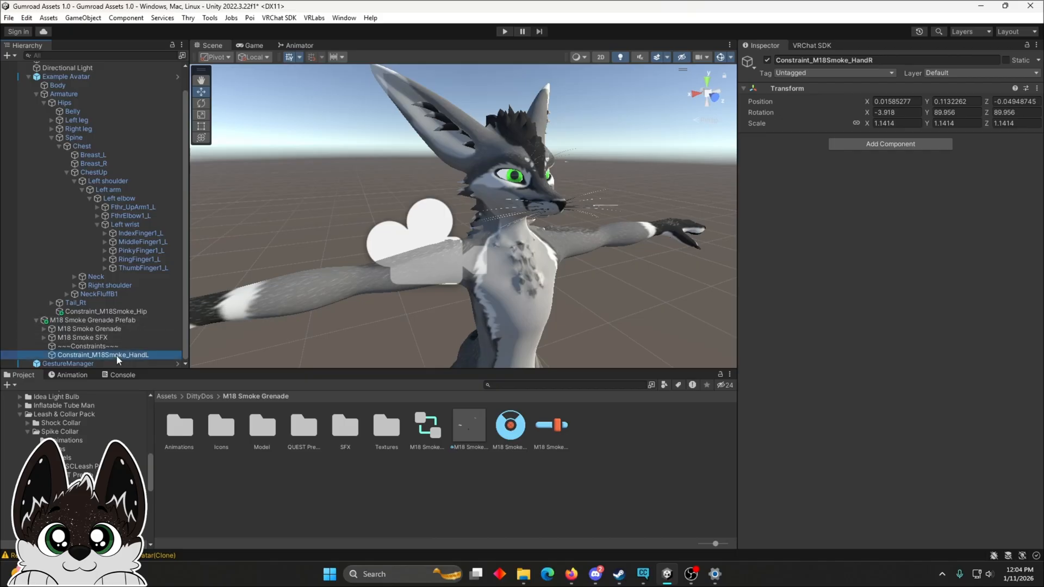
pyautogui.moveTo(125, 243); pyautogui.dragTo(119, 224)
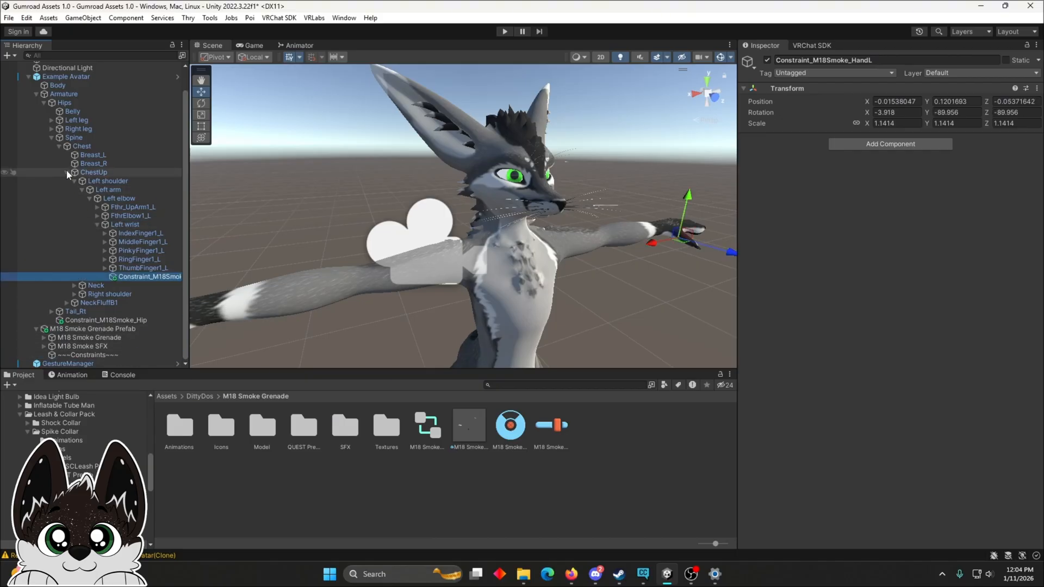
# Step: Check the hip constraint under Hips, then the M18 Smoke SFX object and the objects left in the prefab
pyautogui.click(67, 172)
pyautogui.click(52, 161)
pyautogui.click(103, 178)
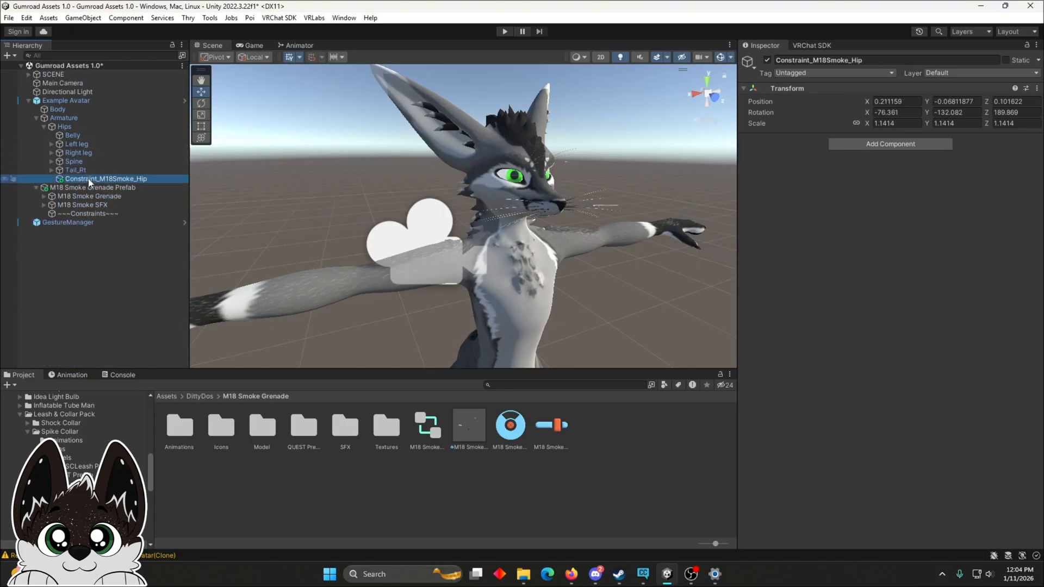
pyautogui.press('f')
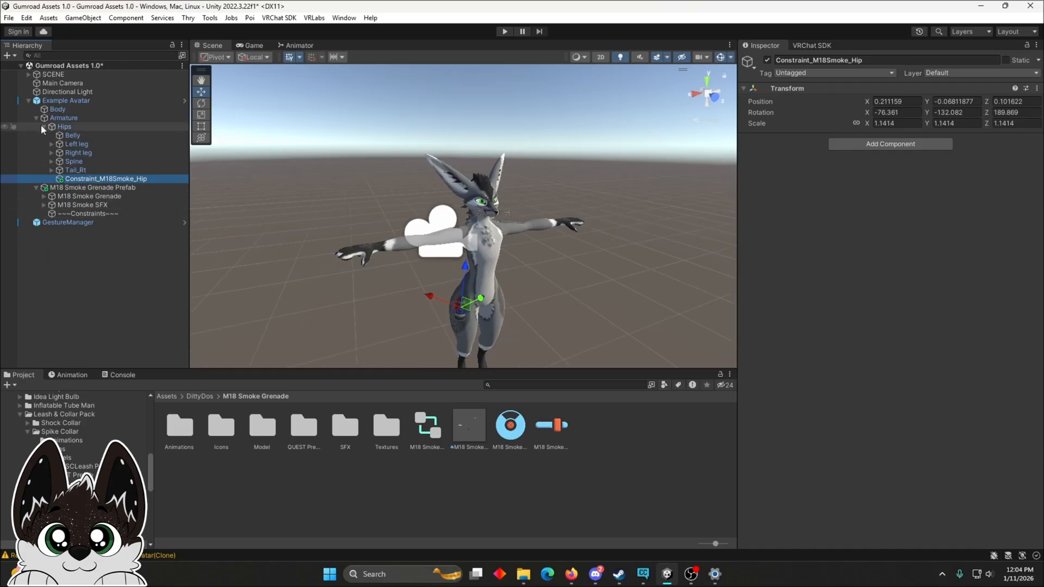
pyautogui.click(43, 126)
pyautogui.click(36, 118)
pyautogui.click(77, 136)
pyautogui.click(109, 143)
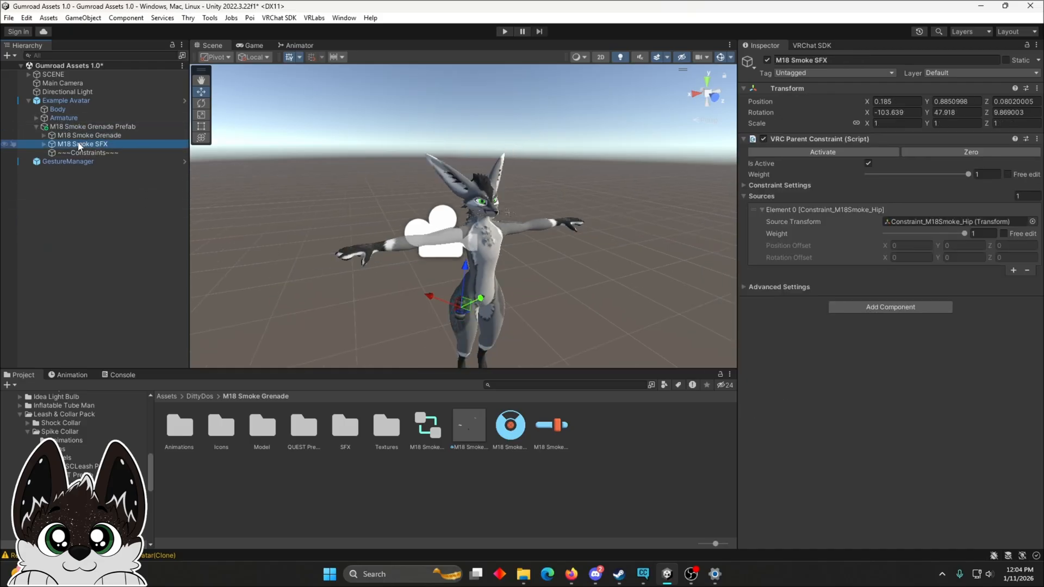
pyautogui.click(106, 127)
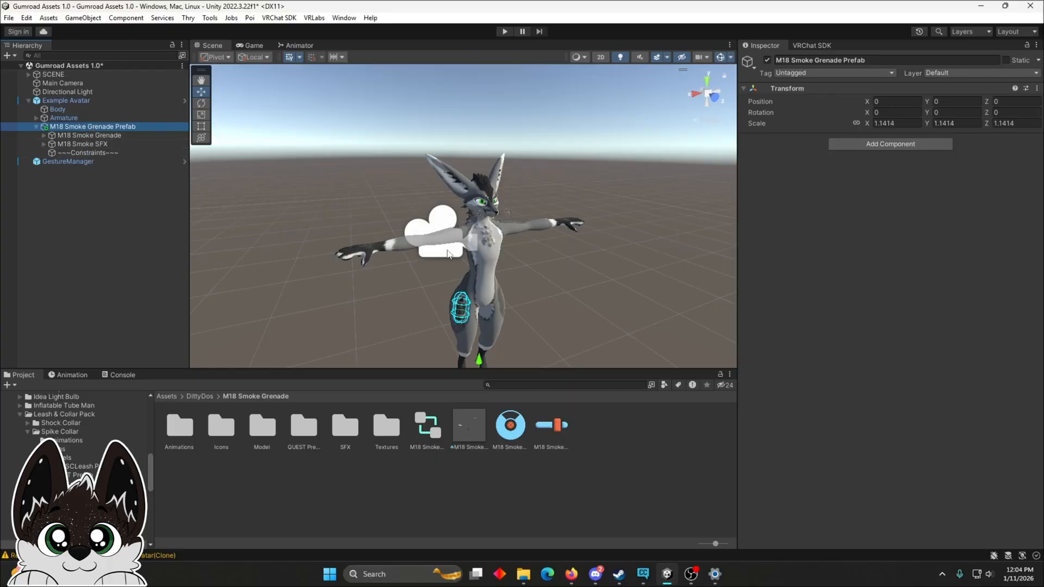
# Step: Rotate the Left shoulder bone to raise the avatar's left arm as a test of the hand constraint
pyautogui.scroll(5, 446, 250)
pyautogui.moveTo(452, 257); pyautogui.dragTo(447, 216, button='middle')
pyautogui.scroll(4, 447, 214)
pyautogui.click(40, 116)
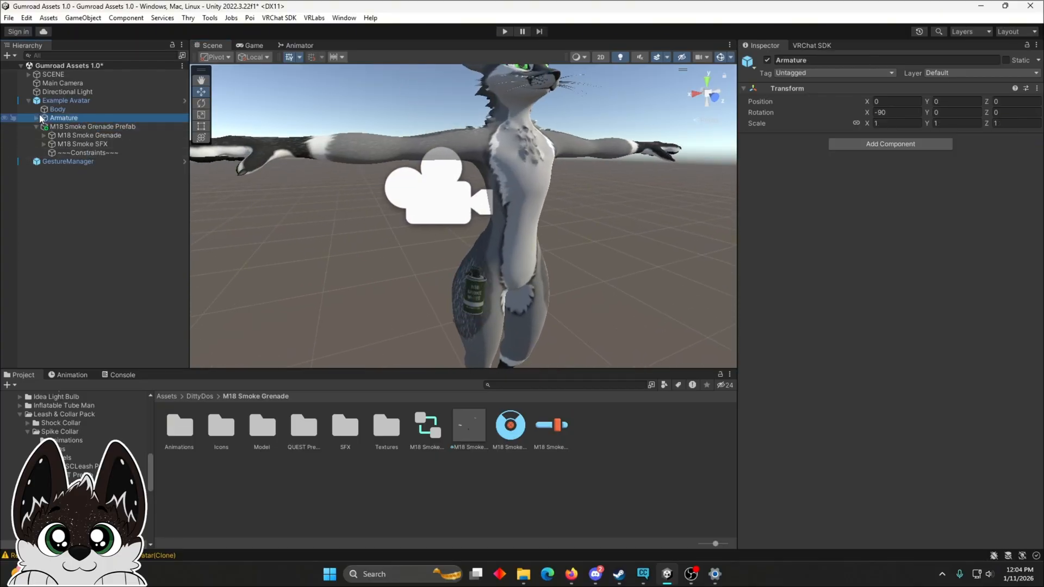
pyautogui.click(42, 127)
pyautogui.click(70, 127)
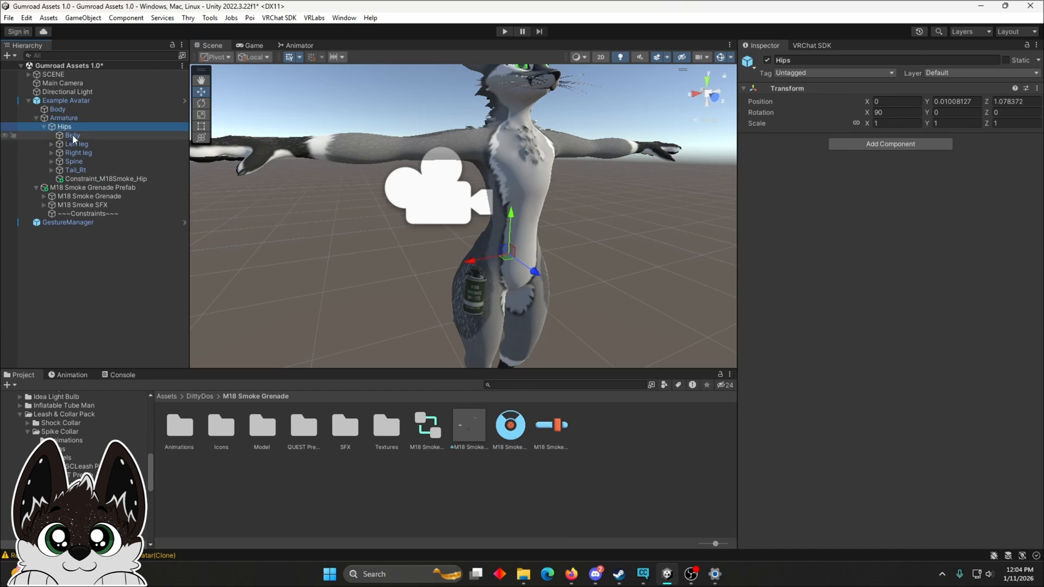
pyautogui.click(77, 161)
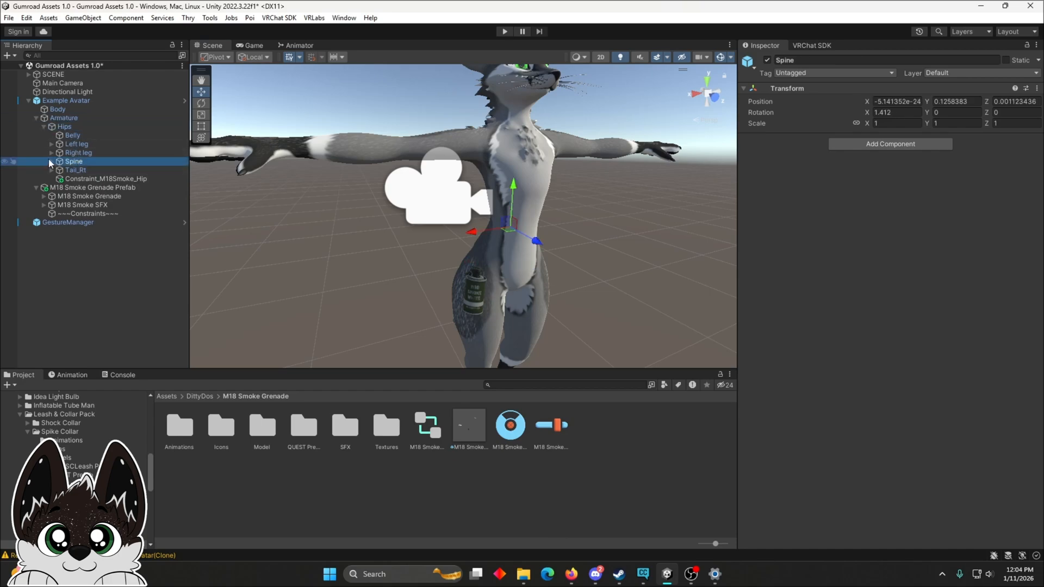
pyautogui.click(51, 162)
pyautogui.click(59, 170)
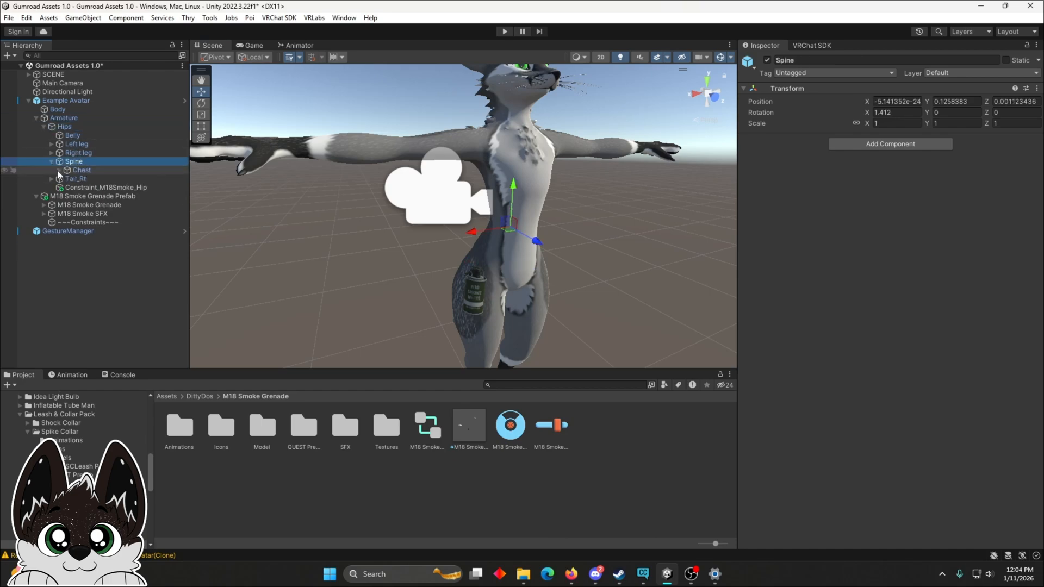
pyautogui.click(67, 195)
pyautogui.doubleClick(99, 206)
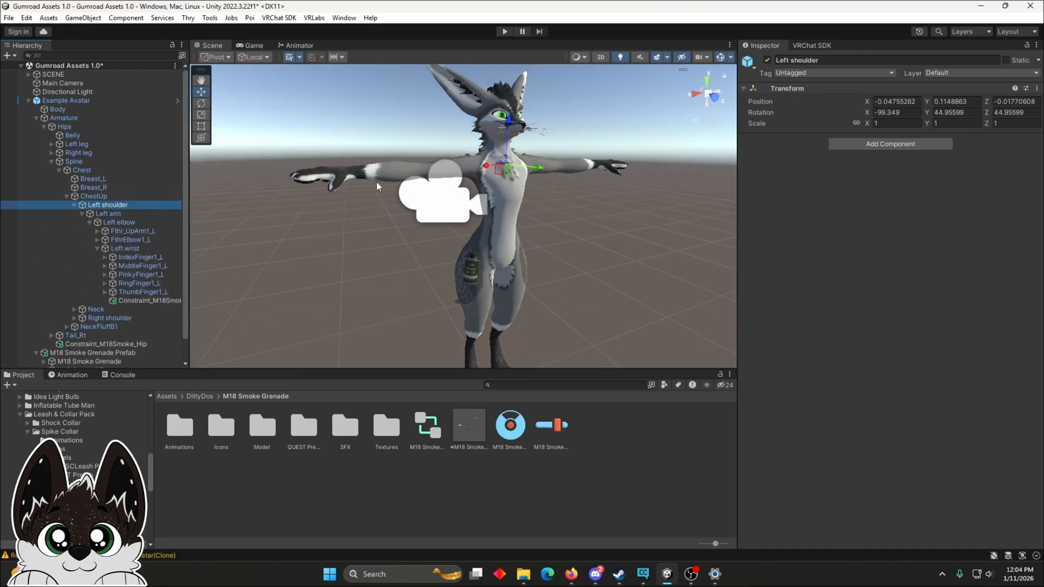
pyautogui.press('e')
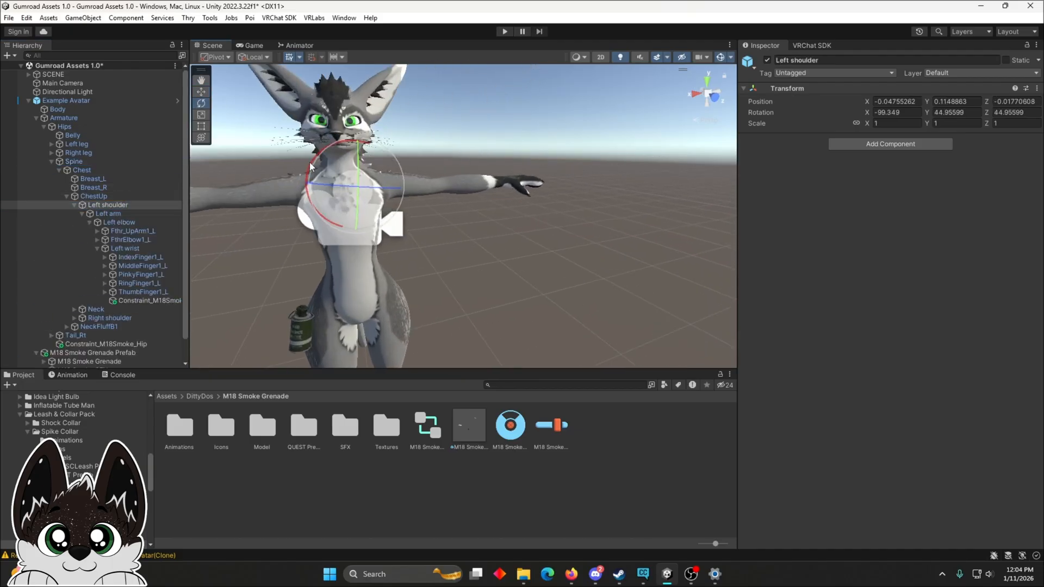
pyautogui.moveTo(309, 162); pyautogui.dragTo(309, 233)
# Step: On the M18 Smoke Grenade's VRC Parent Constraint, set the HandL source weight to 1 and Hip to 0, and inspect the hand
pyautogui.scroll(-1, 152, 279)
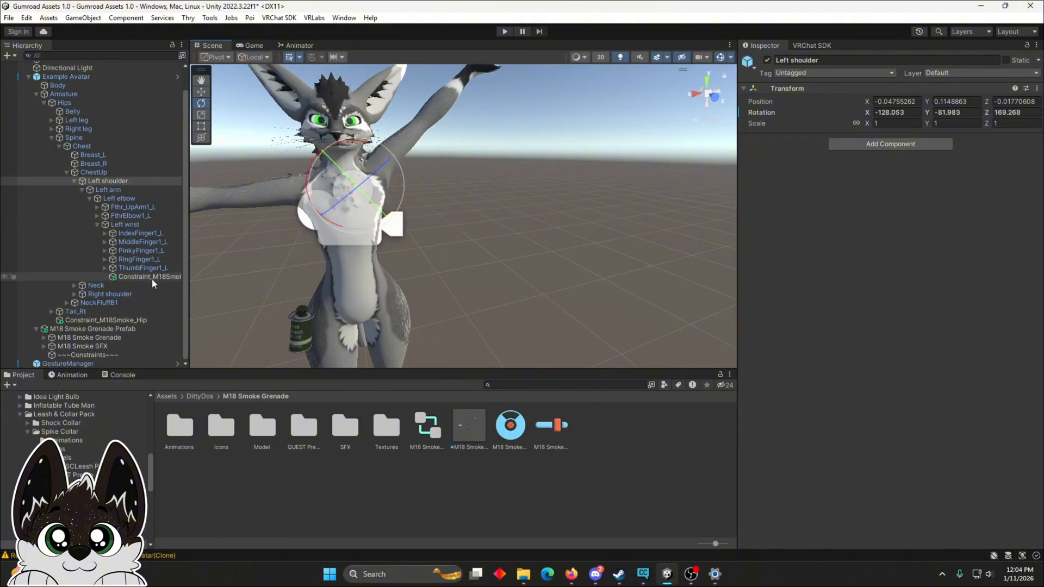
pyautogui.doubleClick(131, 336)
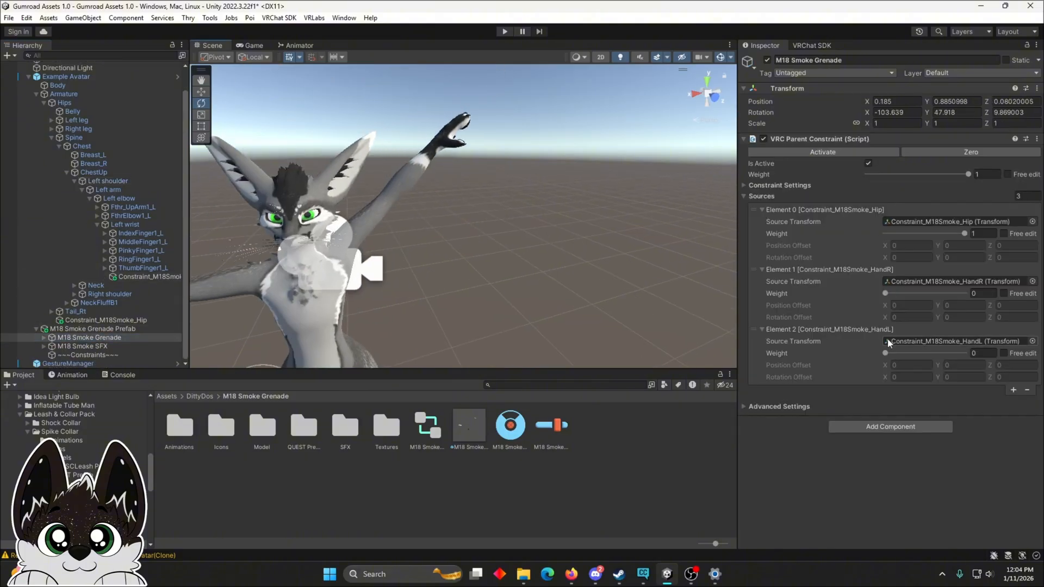
pyautogui.moveTo(885, 352); pyautogui.dragTo(967, 353)
pyautogui.moveTo(964, 234); pyautogui.dragTo(865, 228)
pyautogui.scroll(5, 553, 206)
pyautogui.click(562, 232)
pyautogui.moveTo(545, 235); pyautogui.dragTo(465, 218, button='right')
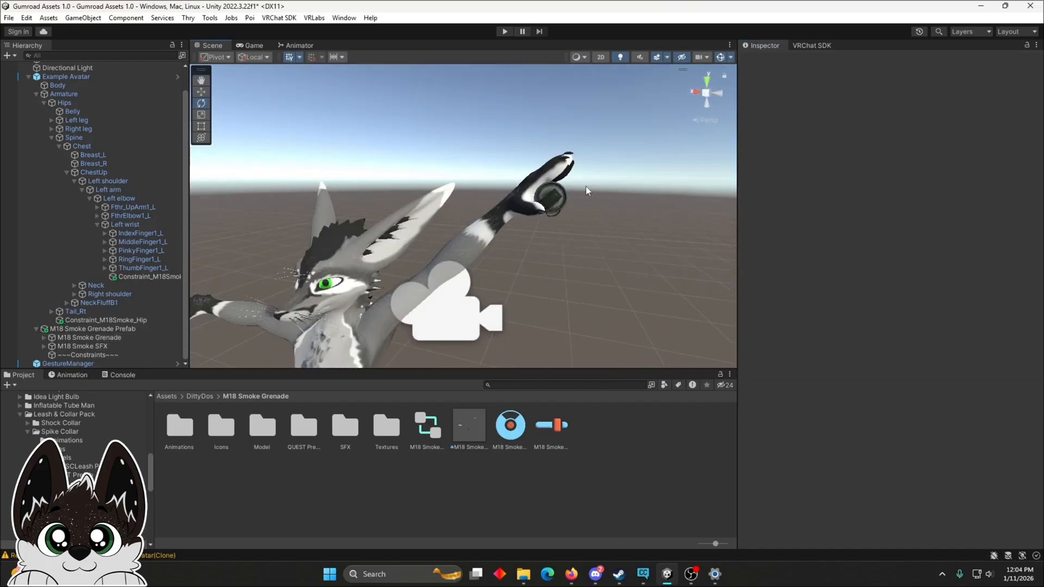
pyautogui.scroll(-6, 465, 240)
pyautogui.moveTo(464, 239); pyautogui.dragTo(493, 187, button='middle')
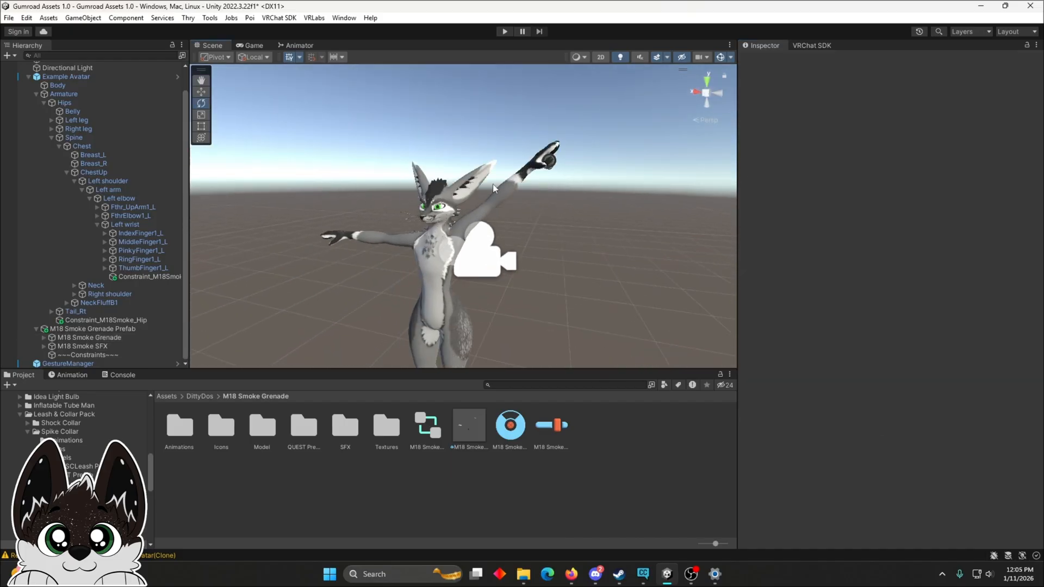
# Step: Set the M18 Smoke Grenade's Parent Constraint weights back to 1 for the Hip source and 0 for HandL
pyautogui.click(106, 329)
pyautogui.click(133, 338)
pyautogui.moveTo(340, 308); pyautogui.dragTo(597, 223, button='right')
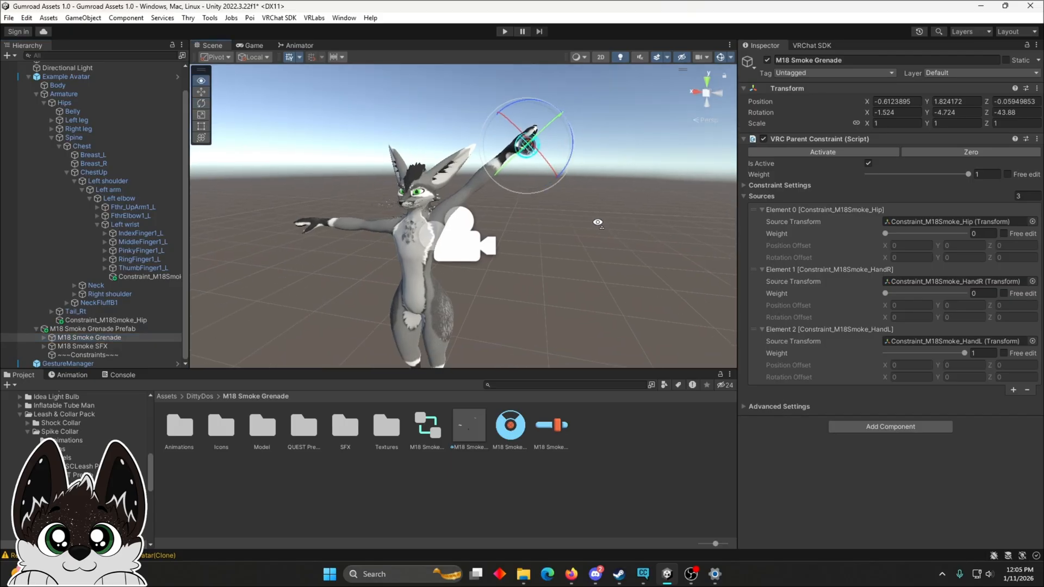
pyautogui.moveTo(895, 233); pyautogui.dragTo(995, 235)
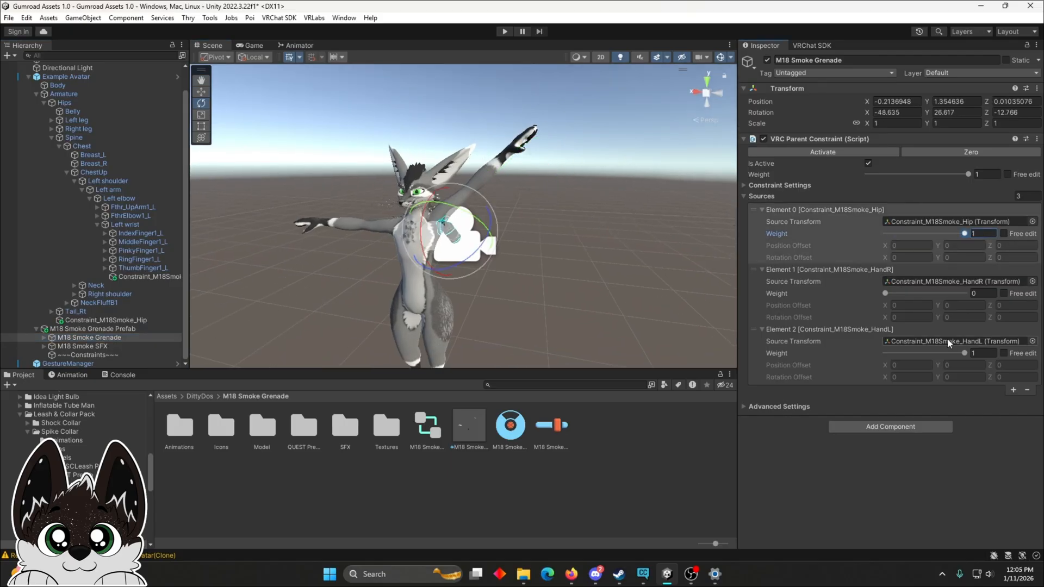
pyautogui.moveTo(963, 353); pyautogui.dragTo(793, 343)
pyautogui.scroll(5, 492, 283)
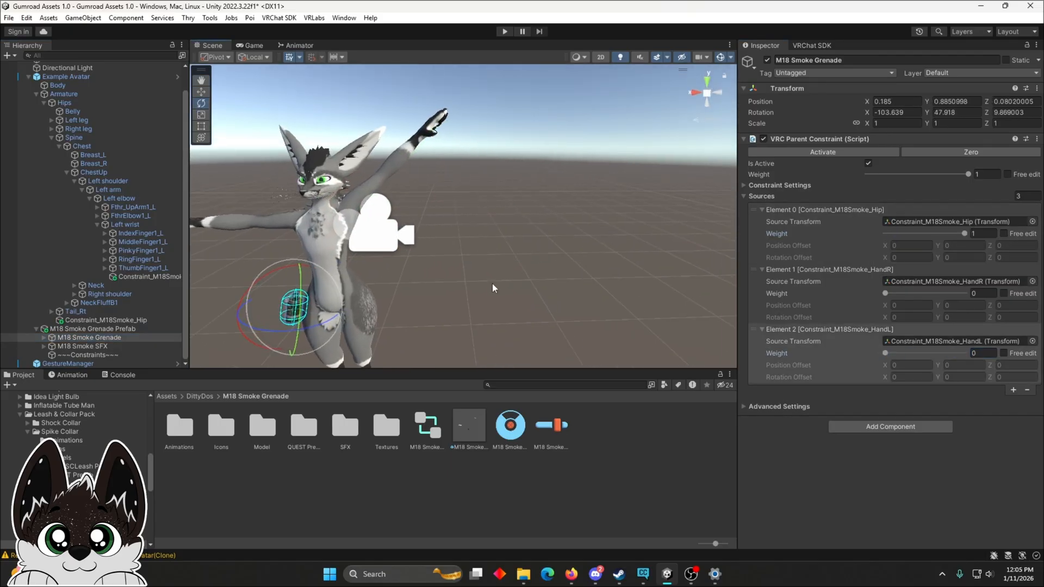
# Step: Reset the Left shoulder bone's Transform and revert the modified component to its Example Avatar prefab values
pyautogui.click(156, 326)
pyautogui.scroll(-3, 272, 225)
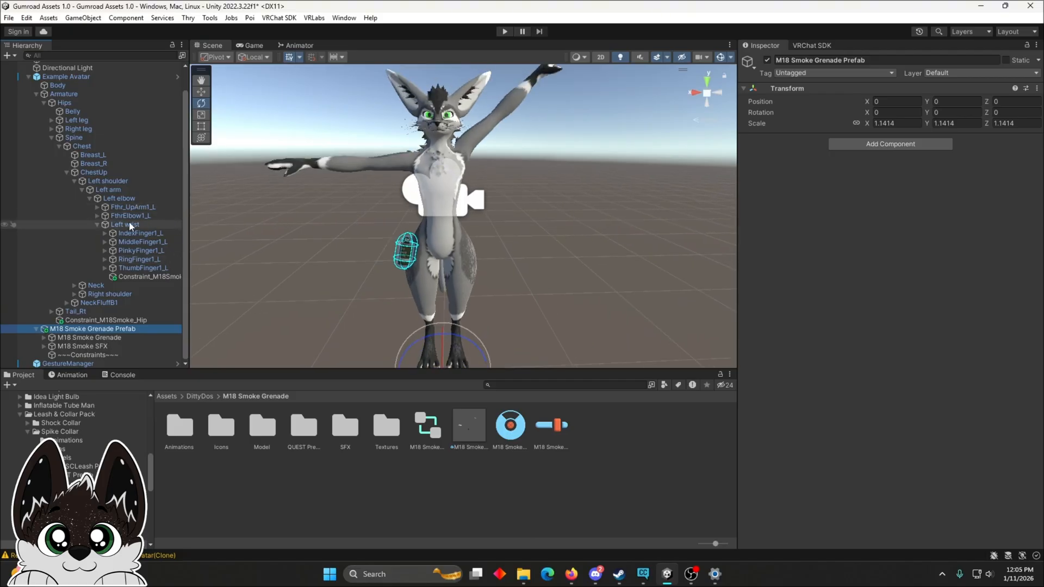
pyautogui.click(108, 181)
pyautogui.rightClick(820, 89)
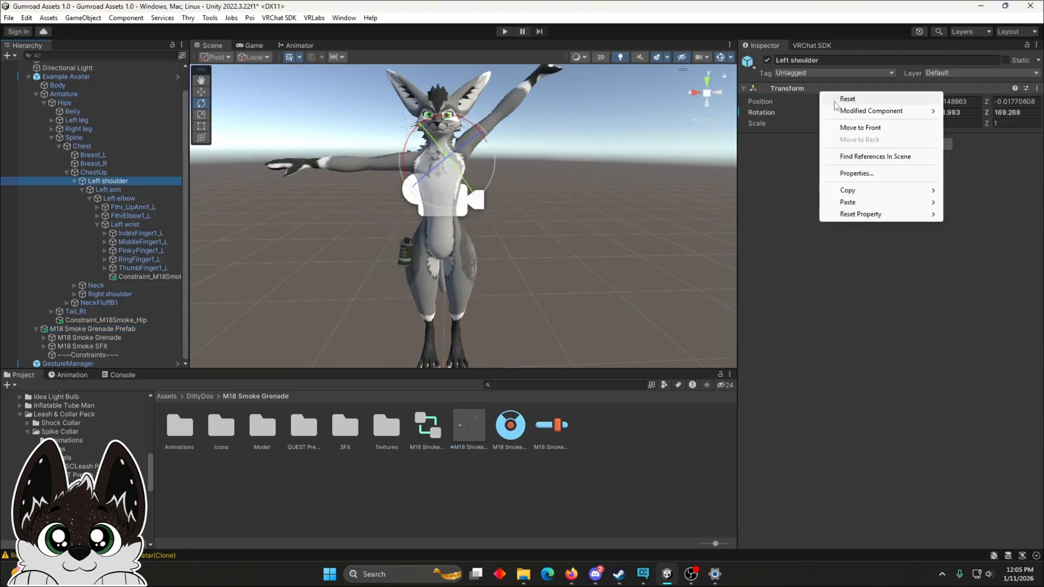
pyautogui.click(837, 100)
pyautogui.rightClick(875, 94)
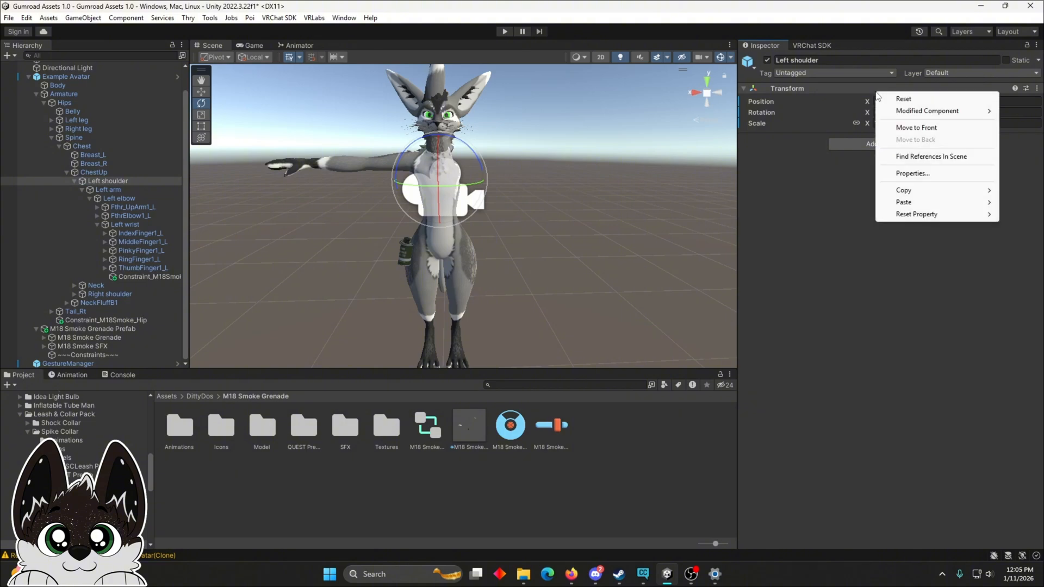
pyautogui.moveTo(931, 110)
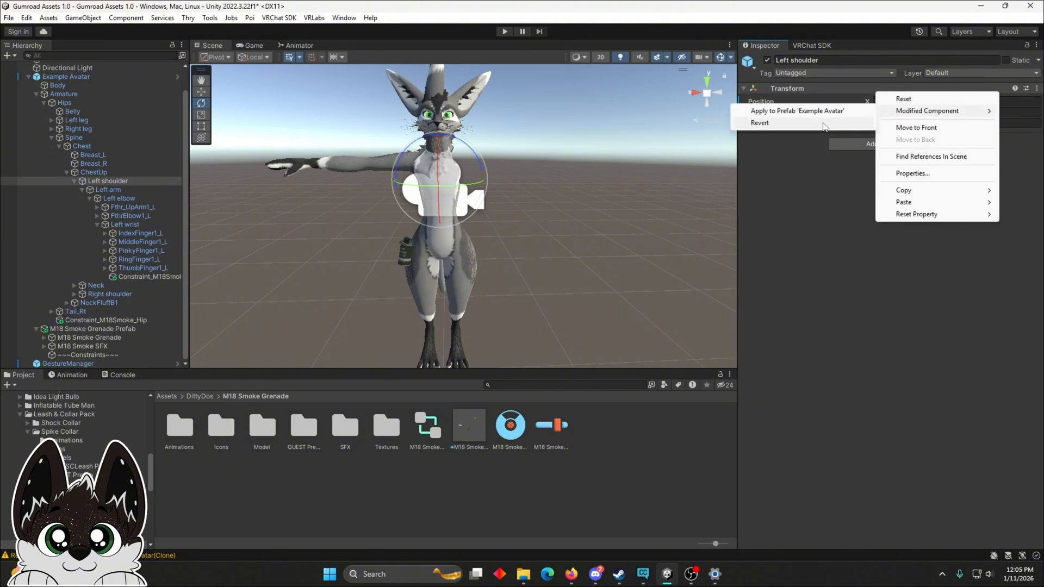
pyautogui.click(820, 124)
pyautogui.moveTo(604, 198); pyautogui.dragTo(647, 240, button='middle')
pyautogui.click(645, 237)
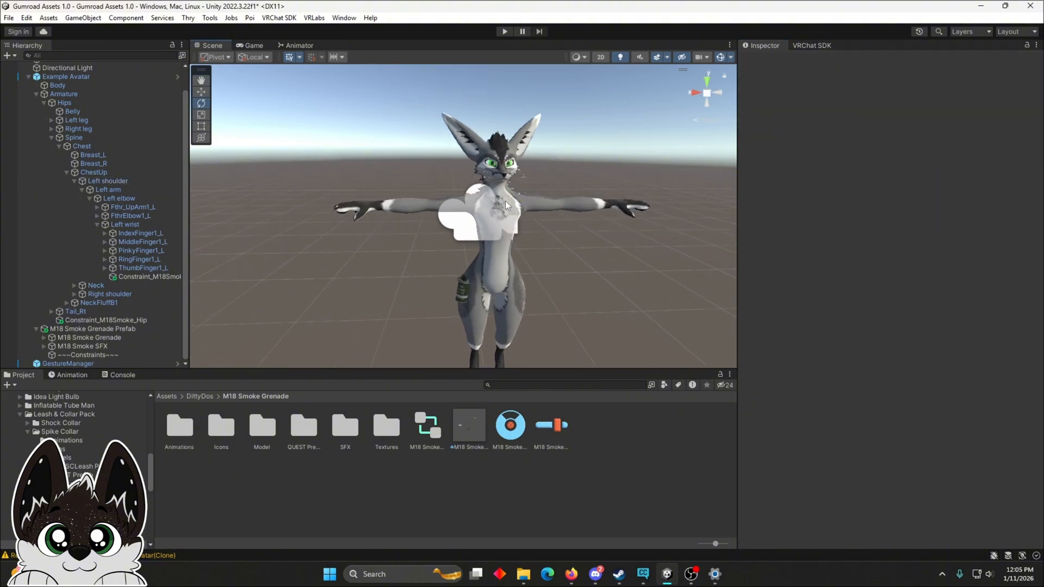
# Step: Collapse the Spine and Hips bone hierarchies and select the M18 Smoke Grenade Prefab root
pyautogui.scroll(2, 129, 252)
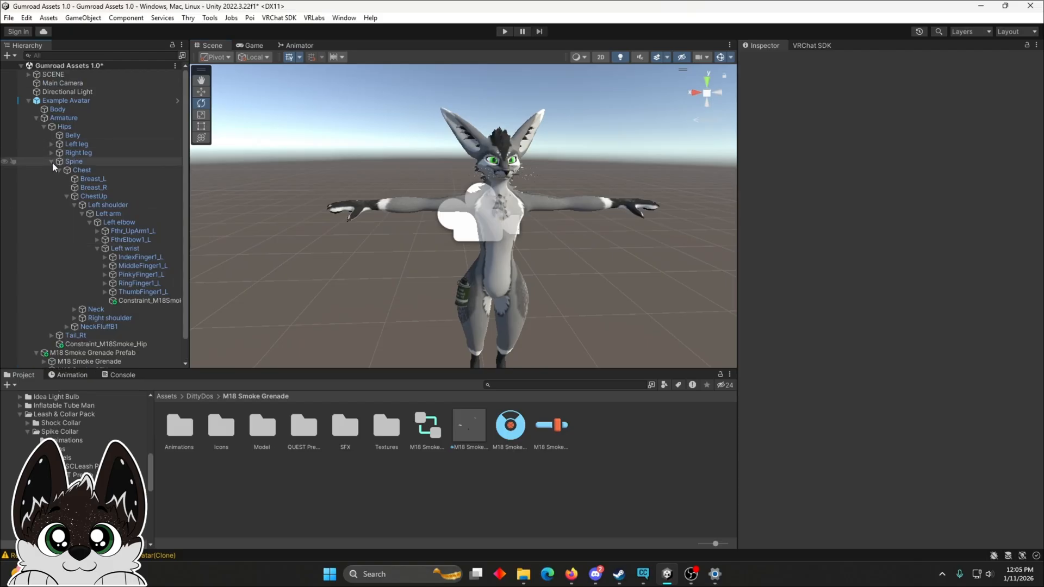
pyautogui.click(52, 162)
pyautogui.click(44, 127)
pyautogui.click(89, 136)
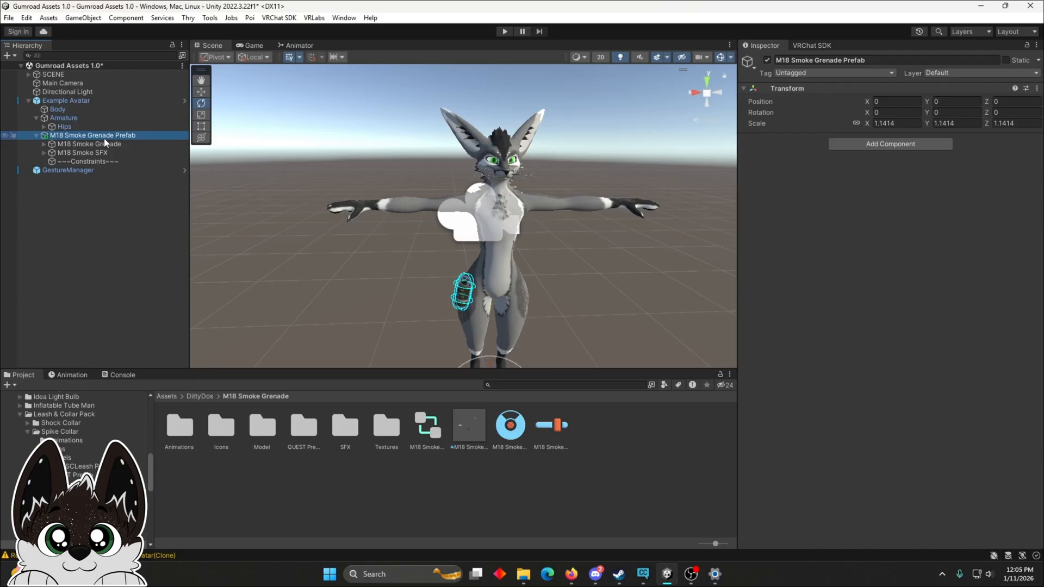
# Step: Open the VRLabs Avatars 3.0 Manager and assign Example Avatar as its avatar
pyautogui.click(78, 101)
pyautogui.click(277, 19)
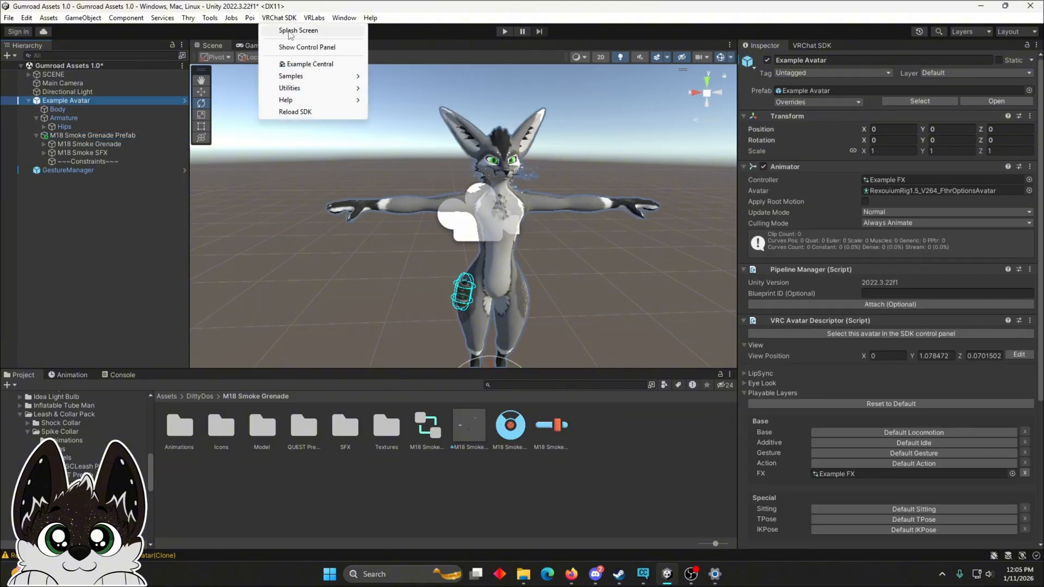
pyautogui.moveTo(316, 18)
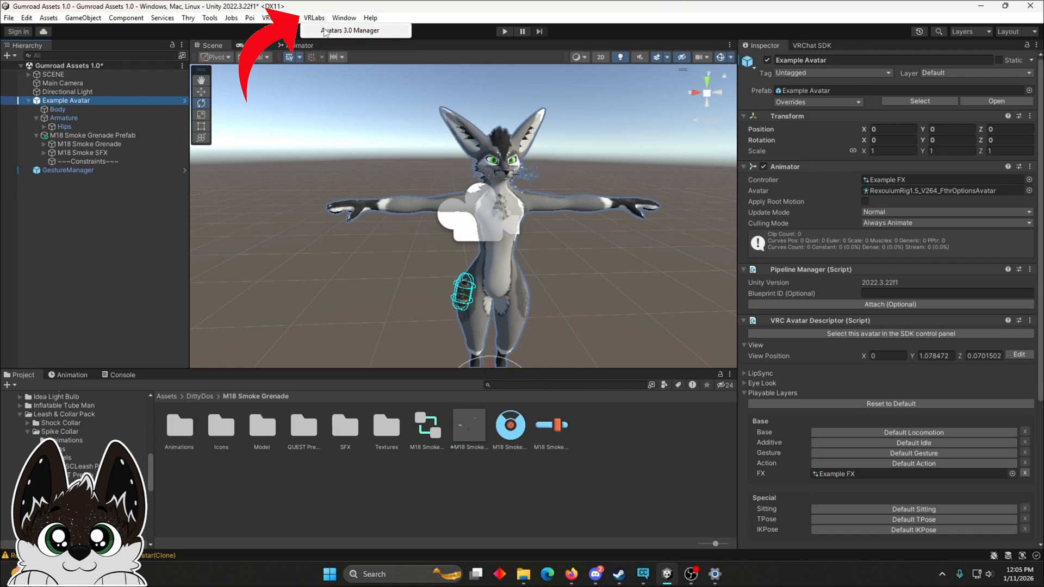
pyautogui.click(326, 31)
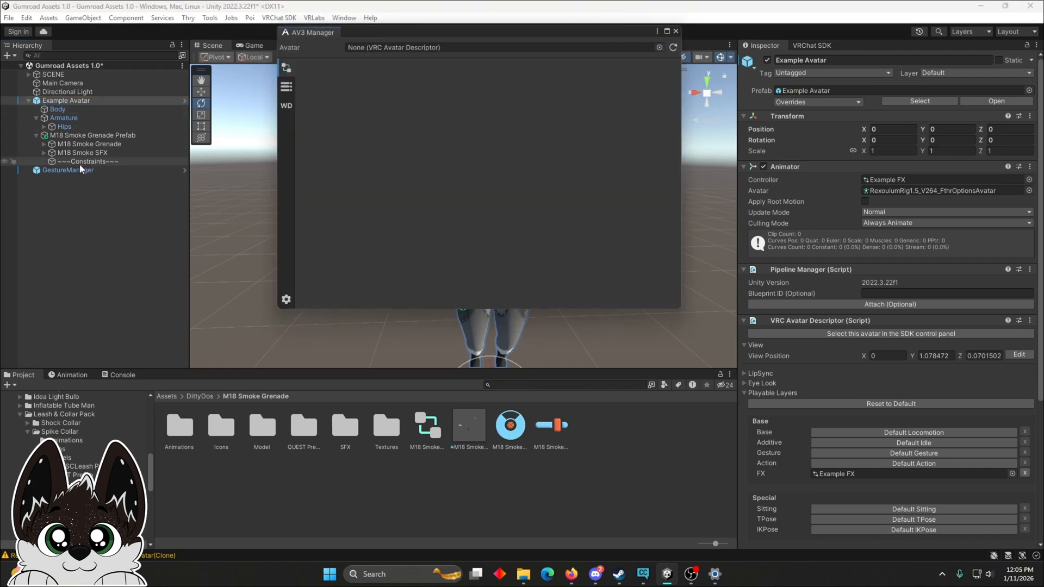
pyautogui.click(59, 101)
pyautogui.moveTo(57, 100); pyautogui.dragTo(381, 49)
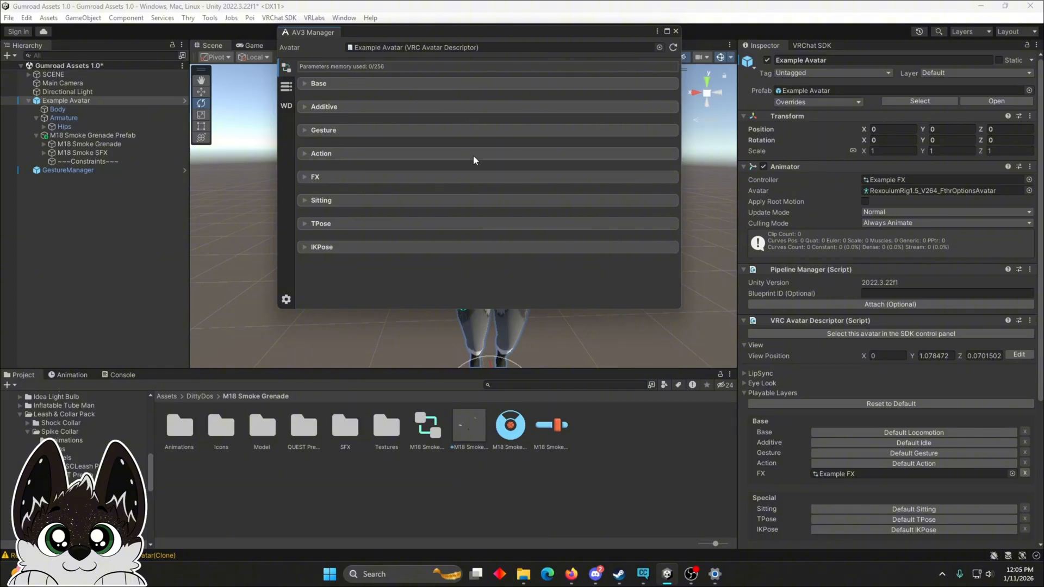
# Step: Start a controller merge in the FX layer and assign the M18 Smoke Grenade Avatar controller as its source
pyautogui.click(315, 177)
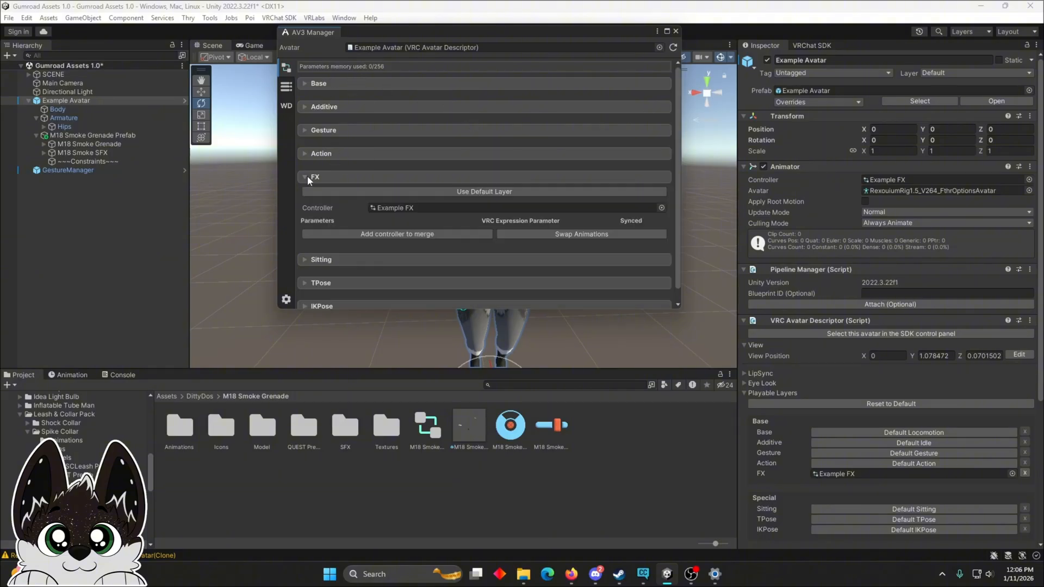
pyautogui.scroll(-1, 381, 185)
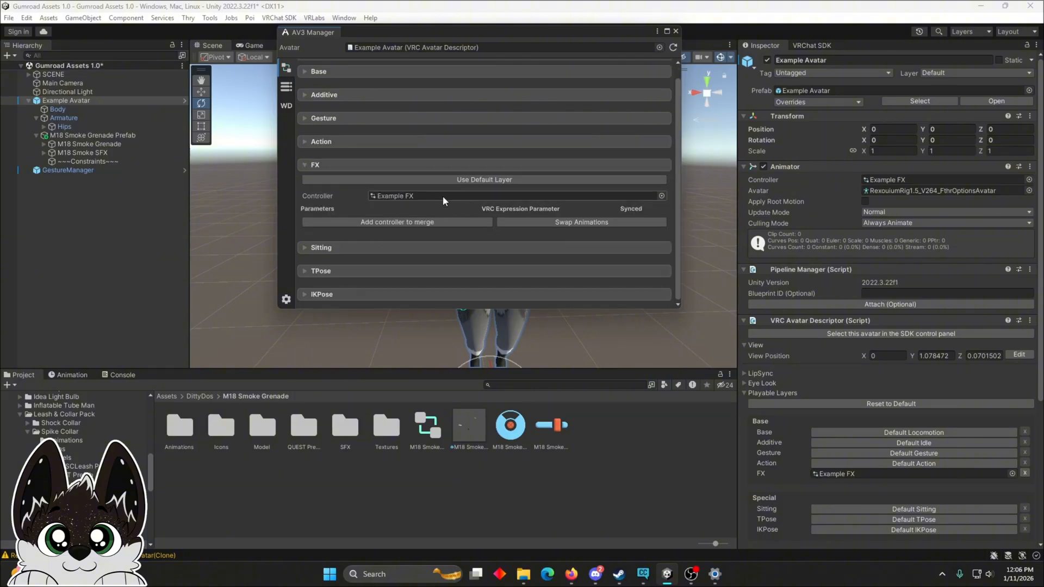
pyautogui.click(409, 220)
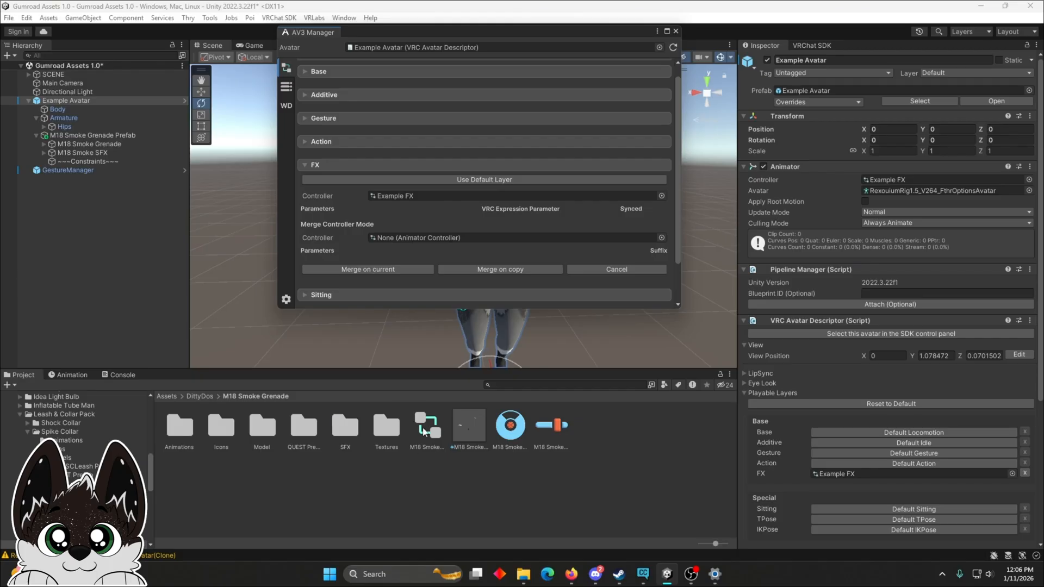
pyautogui.moveTo(424, 432); pyautogui.dragTo(430, 238)
# Step: Review the grenade controller's parameters, leave all suffixes empty, and merge it onto the current Example FX controller
pyautogui.scroll(-3, 461, 227)
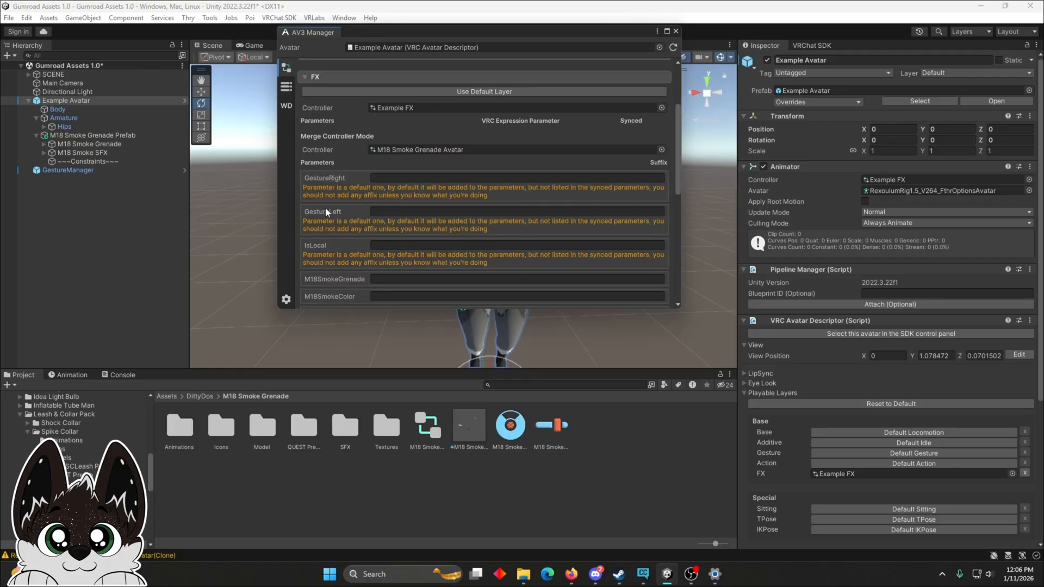
pyautogui.scroll(-7, 380, 214)
pyautogui.scroll(-3, 381, 214)
pyautogui.scroll(10, 376, 204)
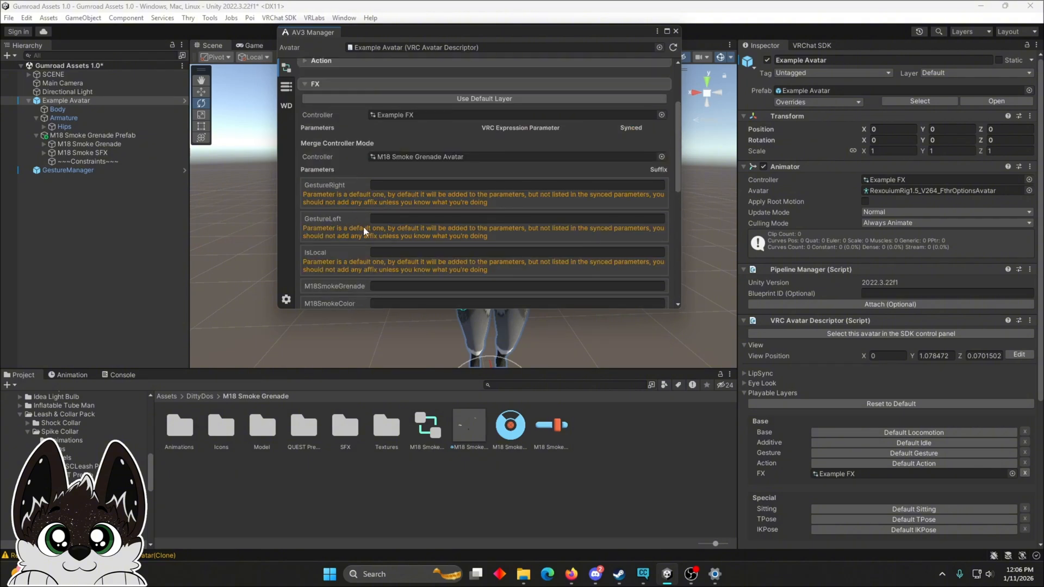
pyautogui.scroll(-6, 363, 226)
pyautogui.scroll(1, 436, 223)
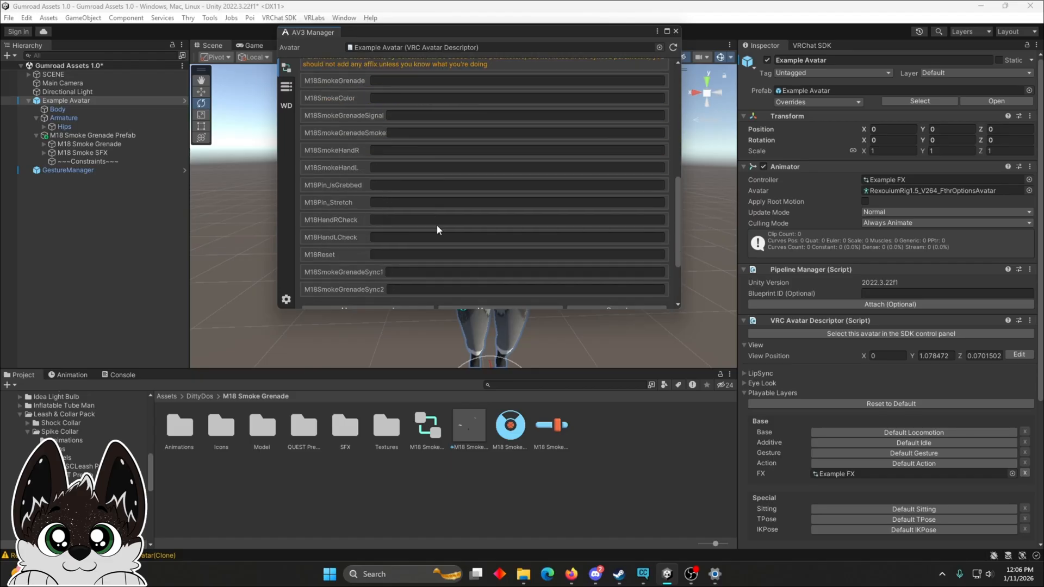
pyautogui.scroll(-1, 436, 224)
pyautogui.click(379, 284)
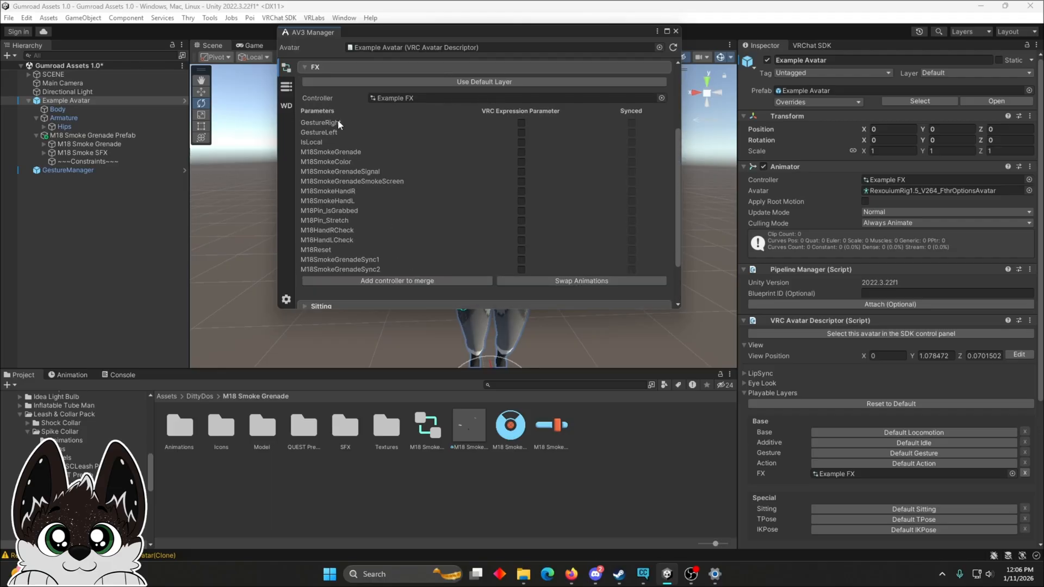
pyautogui.scroll(1, 463, 259)
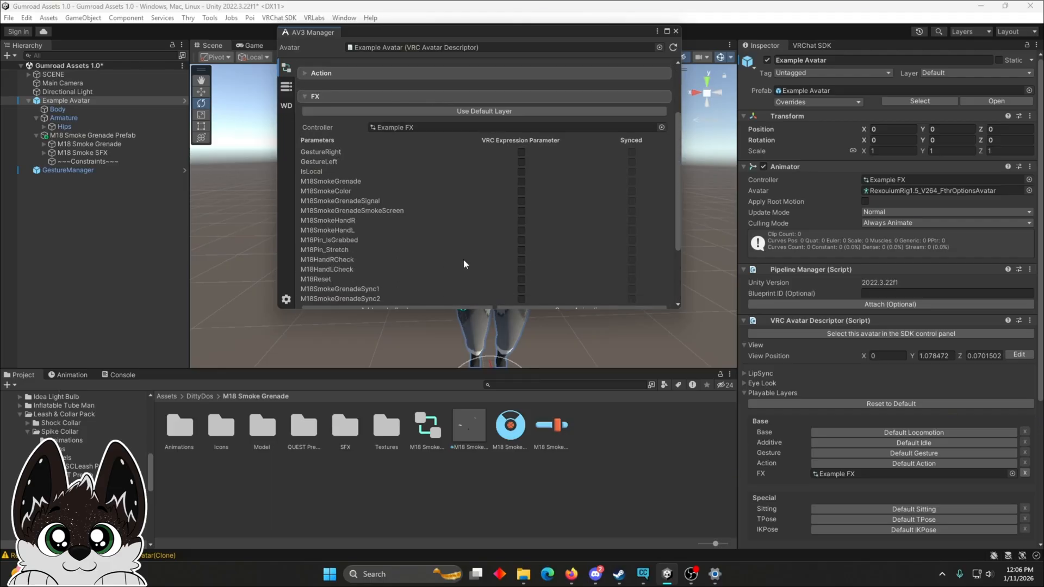
pyautogui.scroll(-2, 463, 259)
pyautogui.scroll(1, 462, 262)
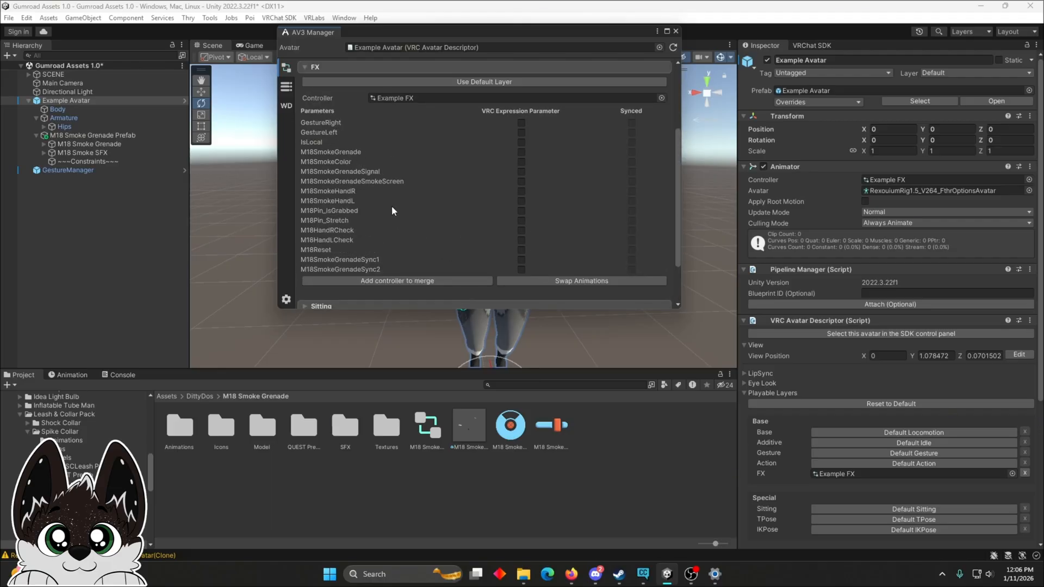
# Step: Copy the M18 Smoke Parameters asset's entries into the avatar's Example Parameters and close the AV3 Manager
pyautogui.click(286, 88)
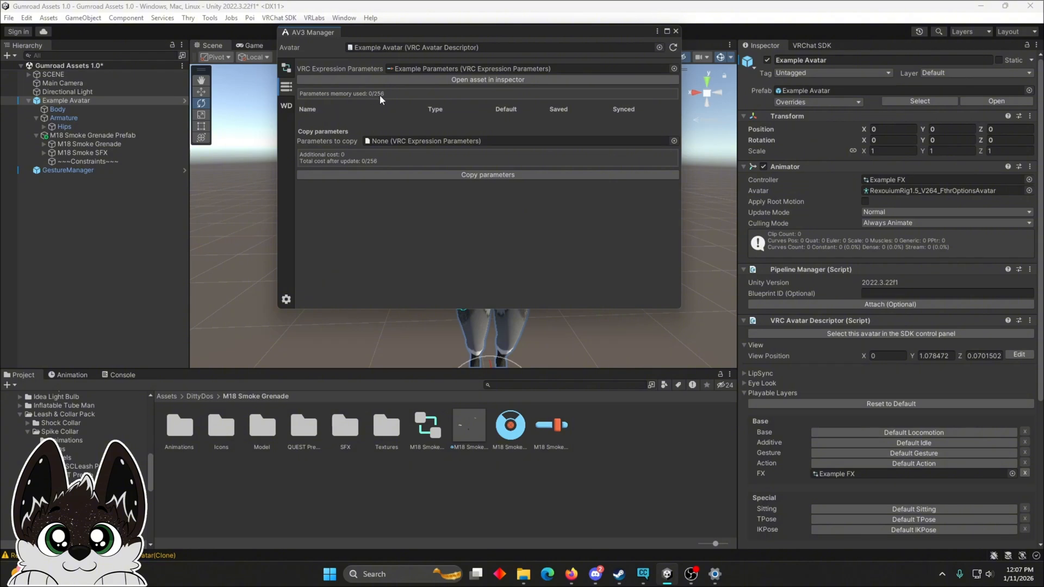
pyautogui.click(475, 426)
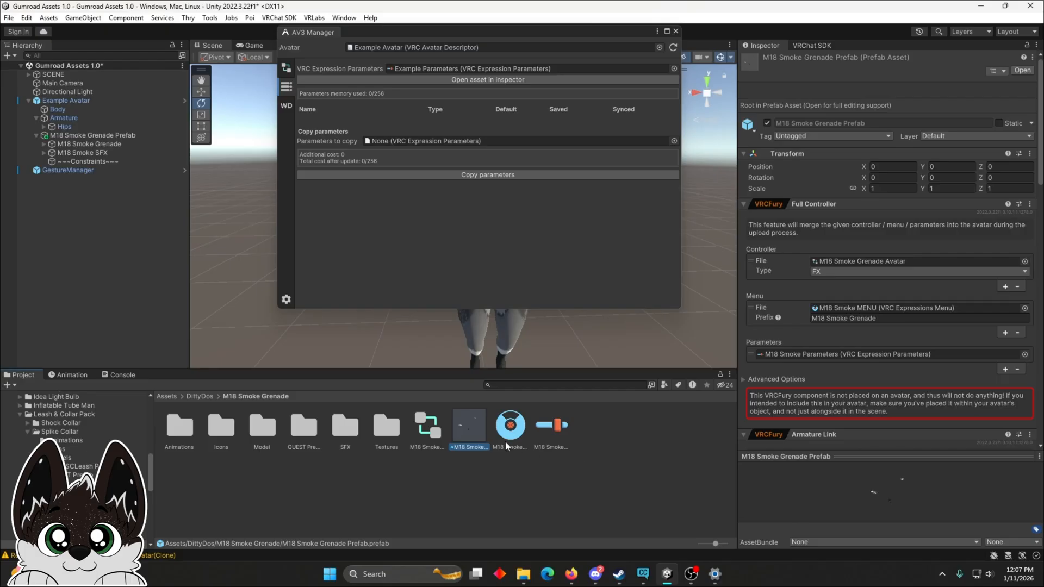
pyautogui.click(552, 425)
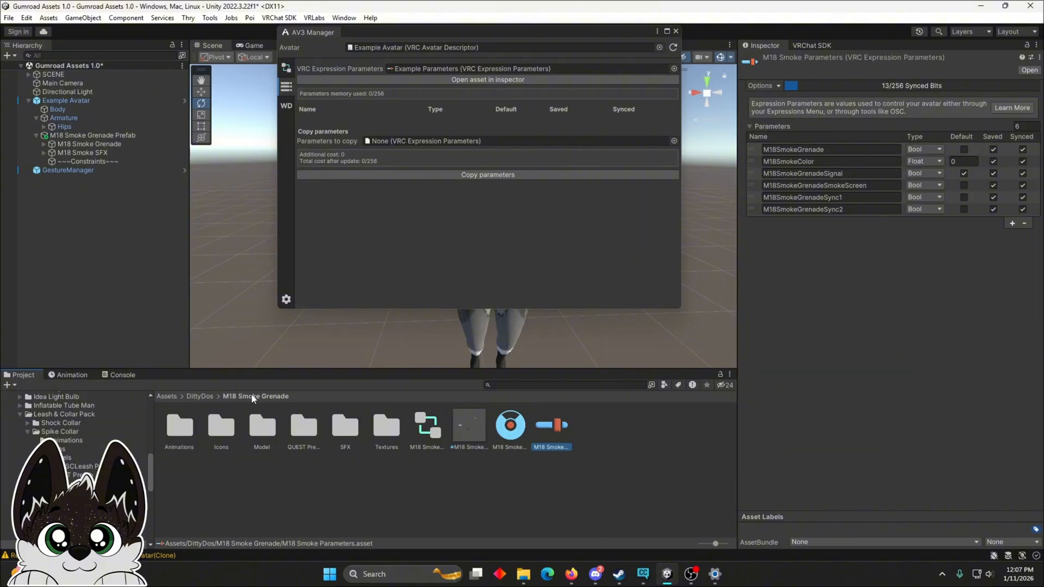
pyautogui.moveTo(544, 461); pyautogui.dragTo(435, 141)
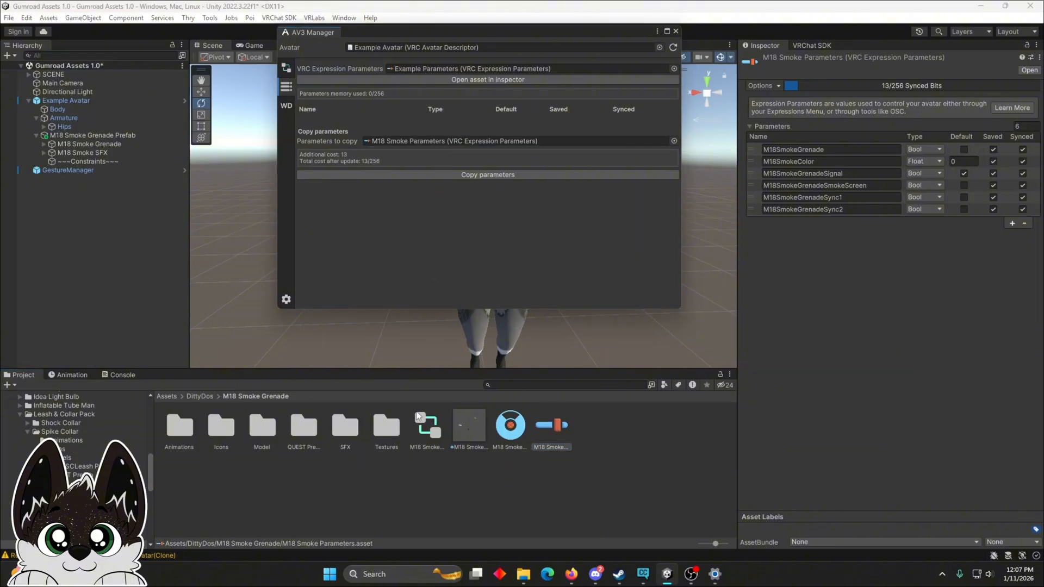
pyautogui.click(488, 175)
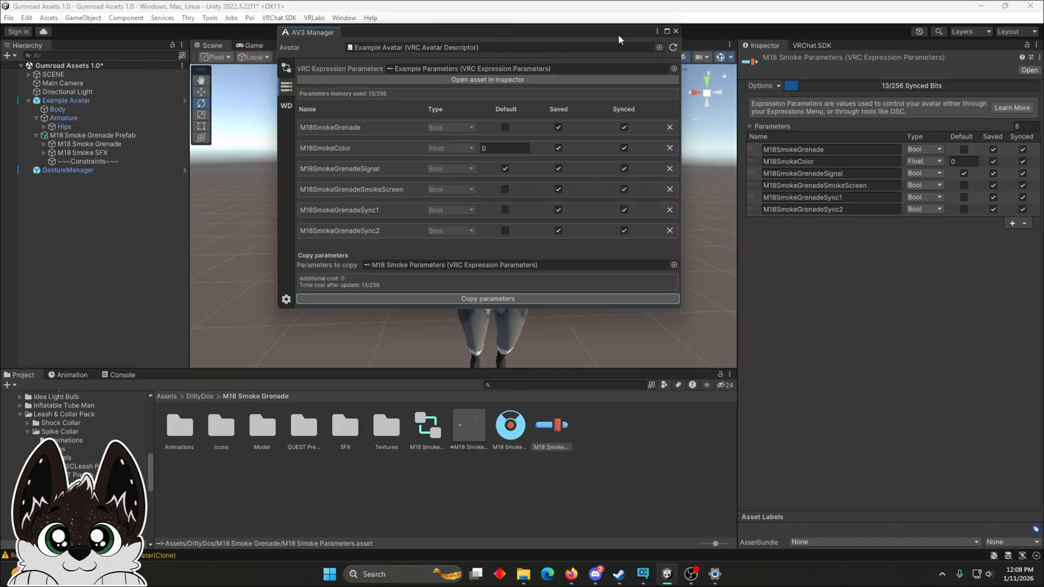
pyautogui.click(675, 32)
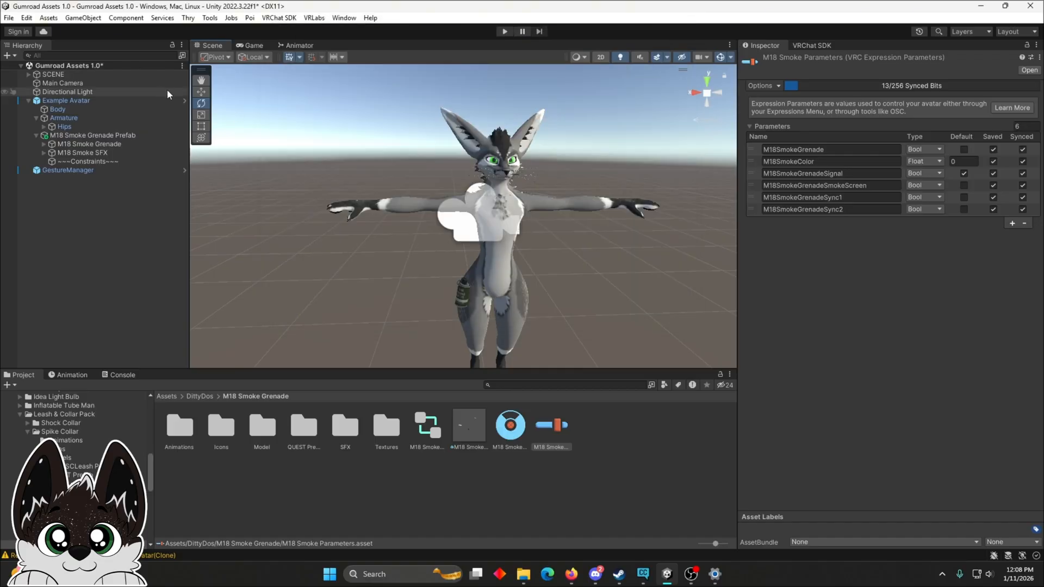
# Step: Open the Example FX controller referenced by the Example Avatar's FX playable layer in the Animator
pyautogui.click(153, 98)
pyautogui.scroll(-5, 840, 280)
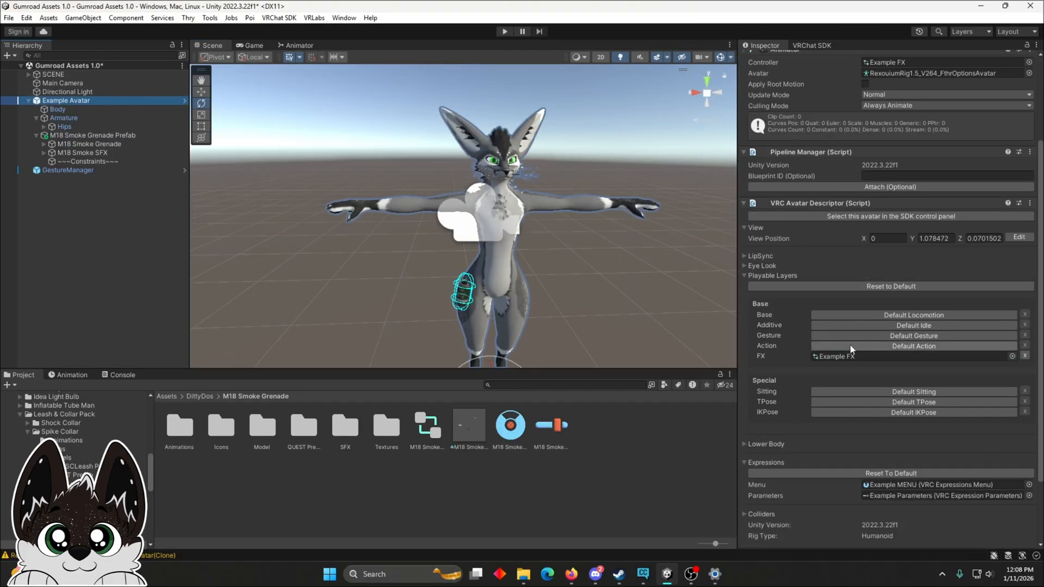
pyautogui.click(844, 354)
pyautogui.doubleClick(532, 477)
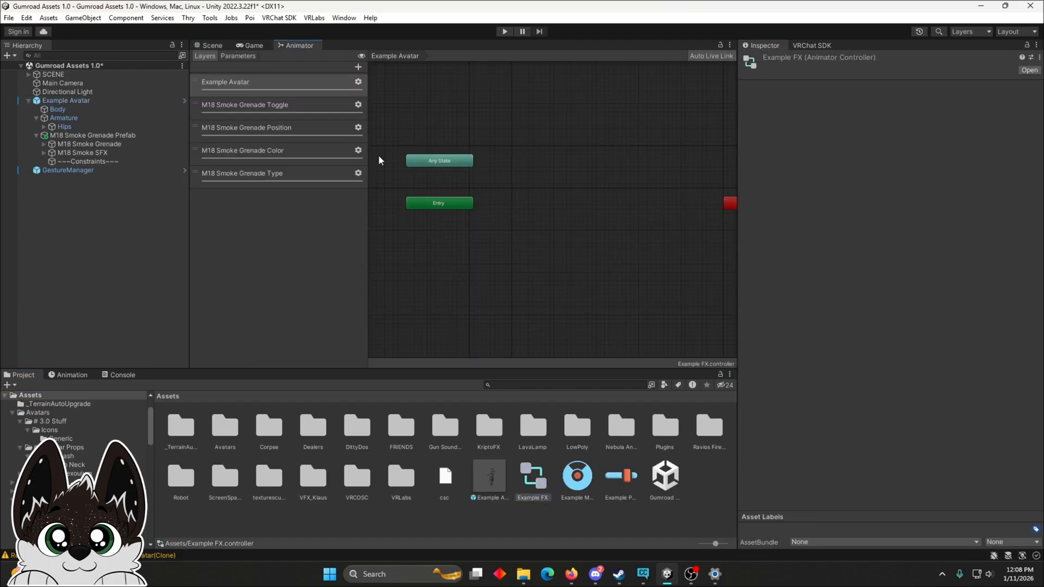
# Step: Examine the M18 Smoke Grenade Toggle, Position, Color and Type layers and the controller's parameters, and return to the Scene view
pyautogui.click(304, 115)
pyautogui.click(295, 136)
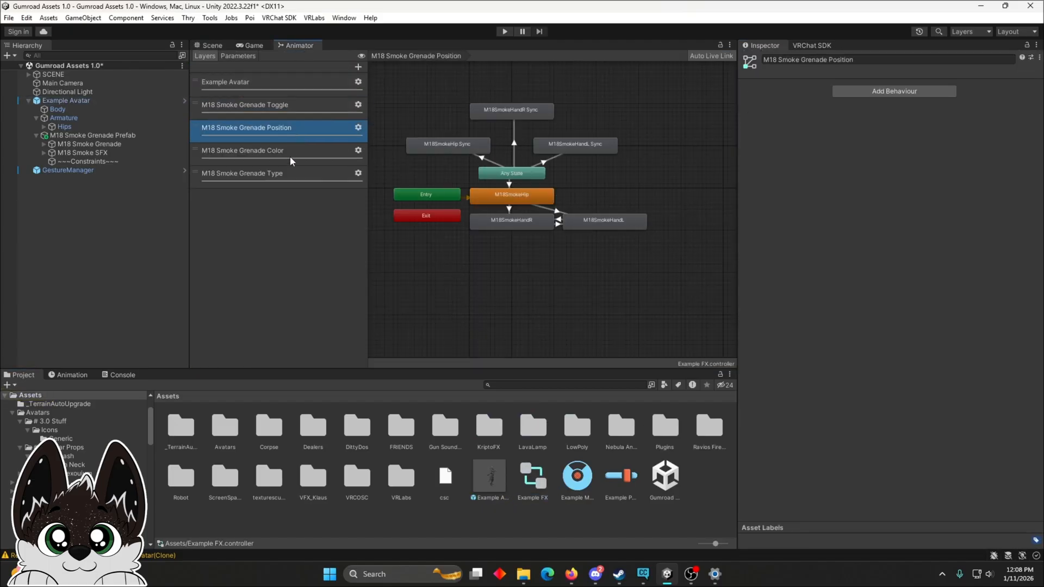
pyautogui.click(289, 156)
pyautogui.click(286, 175)
pyautogui.click(282, 107)
pyautogui.click(283, 134)
pyautogui.click(284, 155)
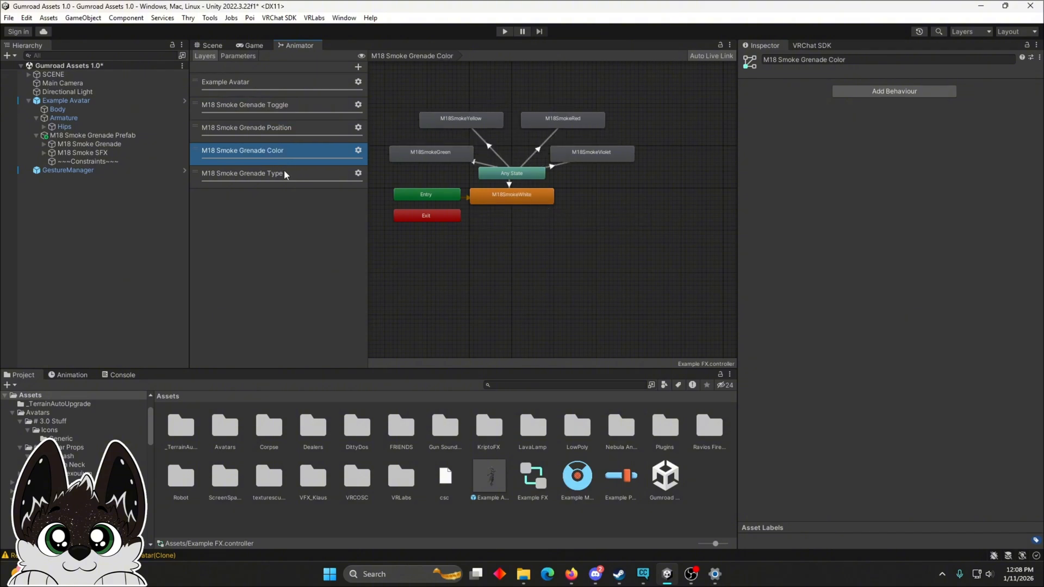
pyautogui.click(283, 171)
pyautogui.click(266, 115)
pyautogui.click(247, 58)
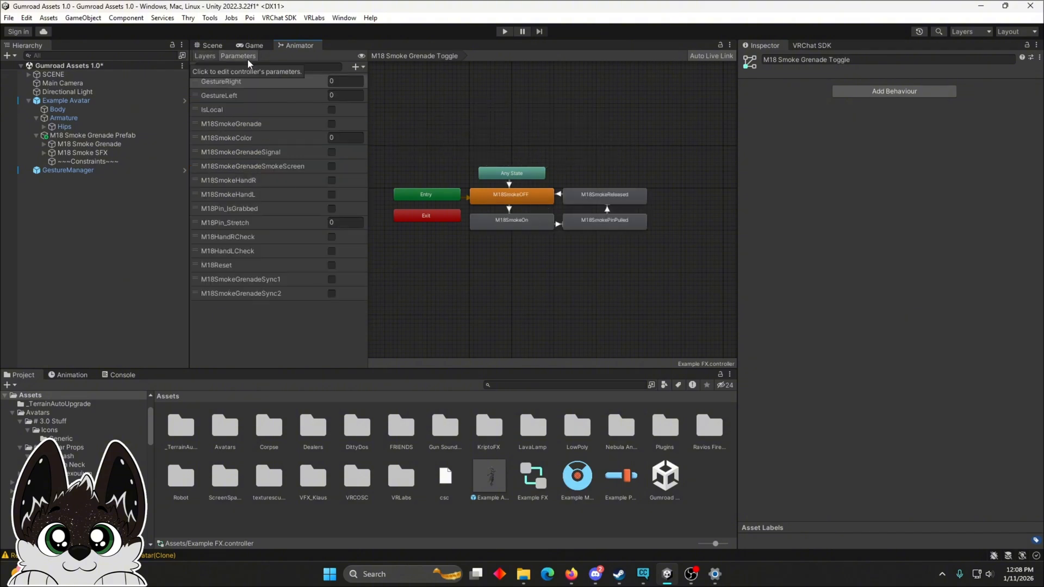
pyautogui.click(205, 56)
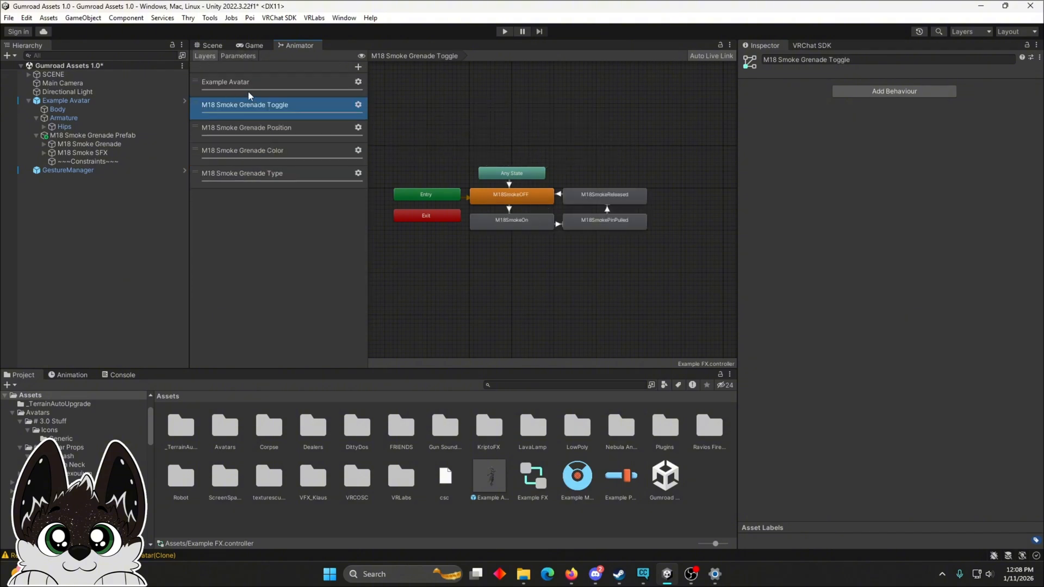
pyautogui.click(248, 92)
pyautogui.click(252, 104)
pyautogui.doubleClick(260, 127)
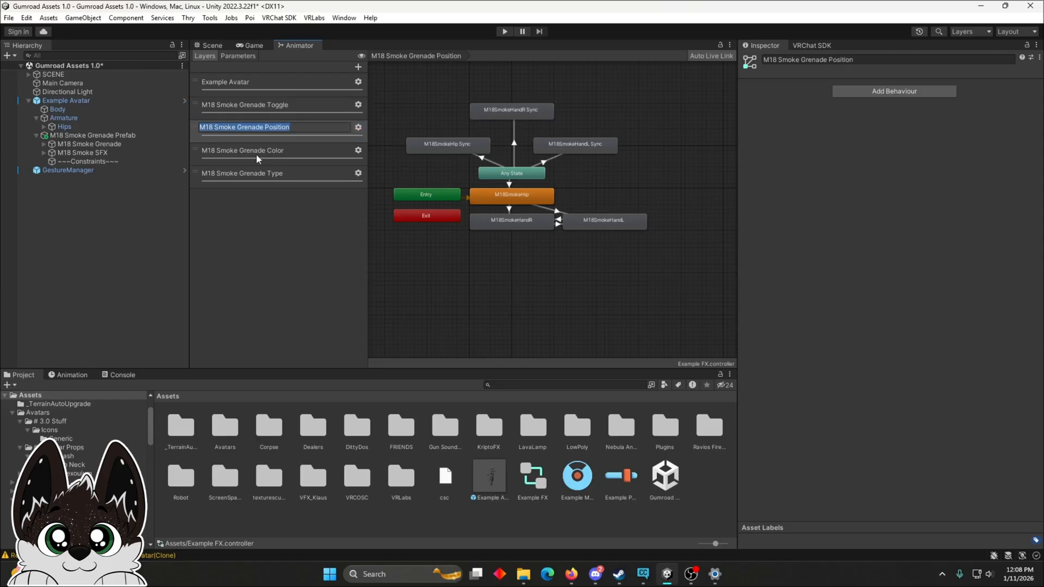
pyautogui.click(257, 178)
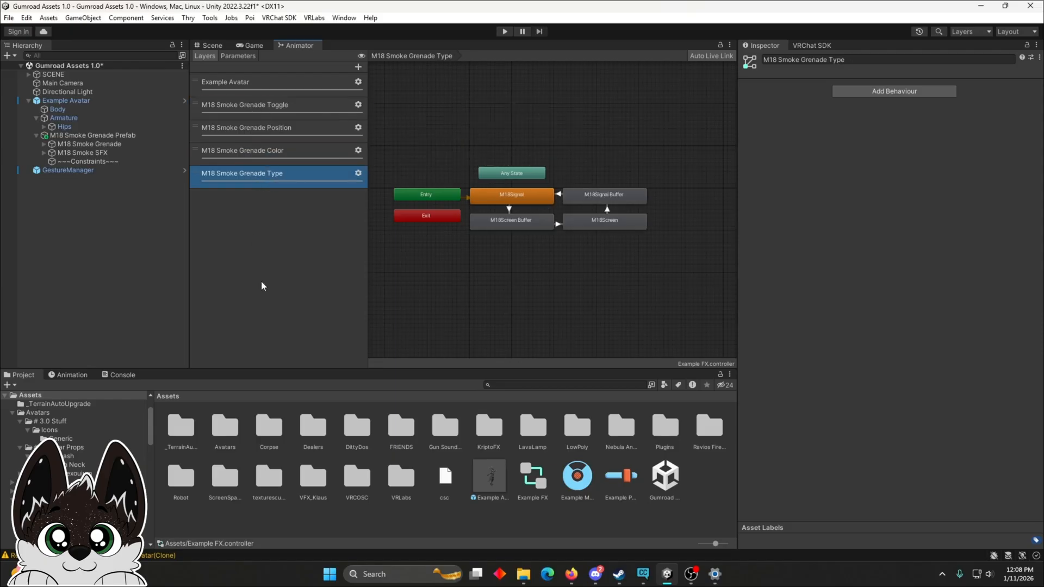
pyautogui.click(224, 47)
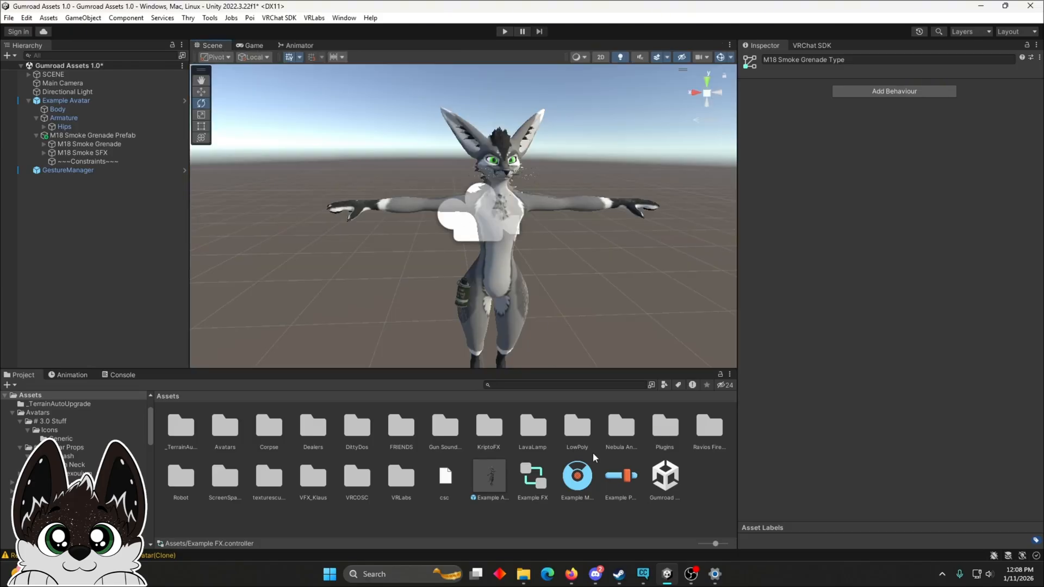
# Step: Add a trial Bool parameter at the start of the Example Parameters list and delete it again
pyautogui.click(620, 476)
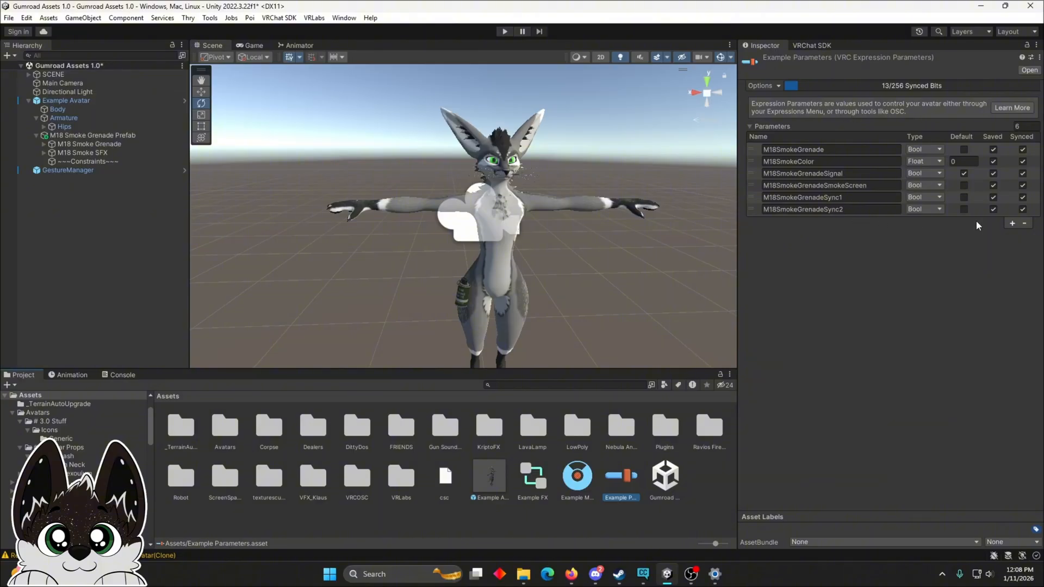
pyautogui.click(1012, 223)
pyautogui.moveTo(792, 220); pyautogui.dragTo(831, 152)
pyautogui.write('a')
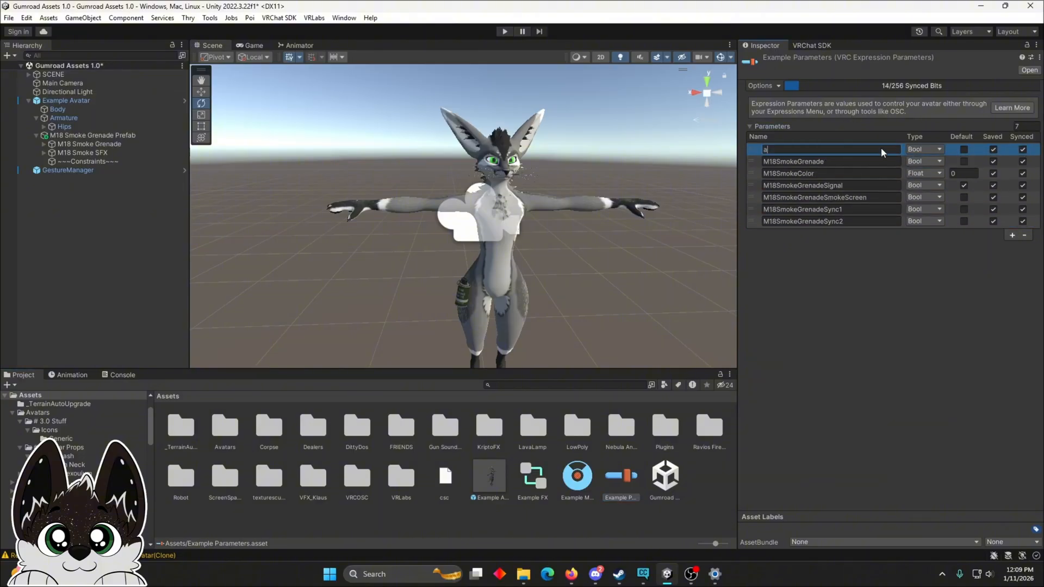
pyautogui.write('vatartoggls')
pyautogui.click(1025, 235)
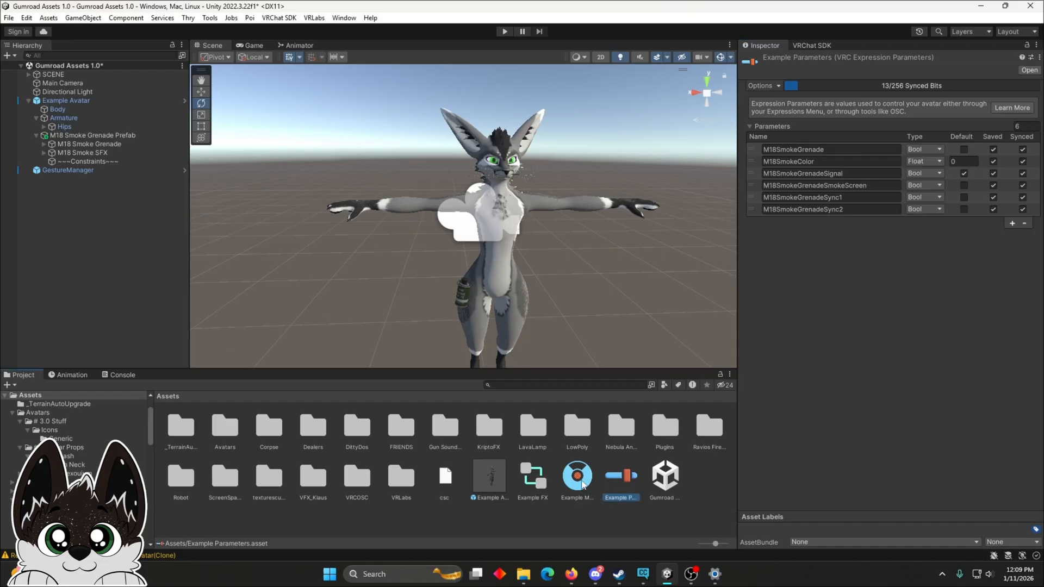
# Step: Locate the expressions menu assigned in the Example Avatar's VRC Avatar Descriptor and open Example MENU in the Inspector
pyautogui.click(574, 481)
pyautogui.click(549, 483)
pyautogui.click(574, 481)
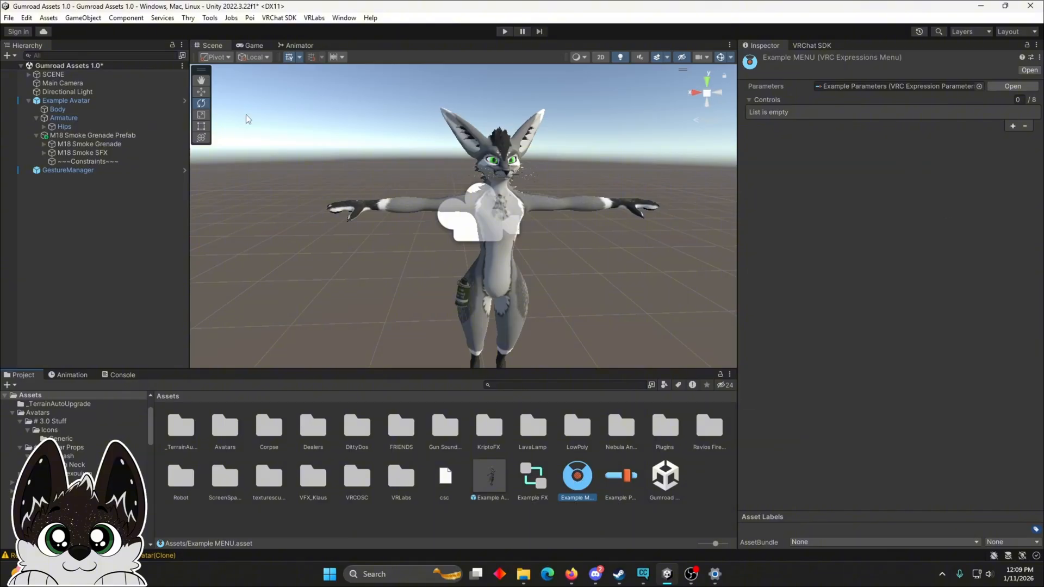
pyautogui.click(57, 101)
pyautogui.scroll(-5, 877, 271)
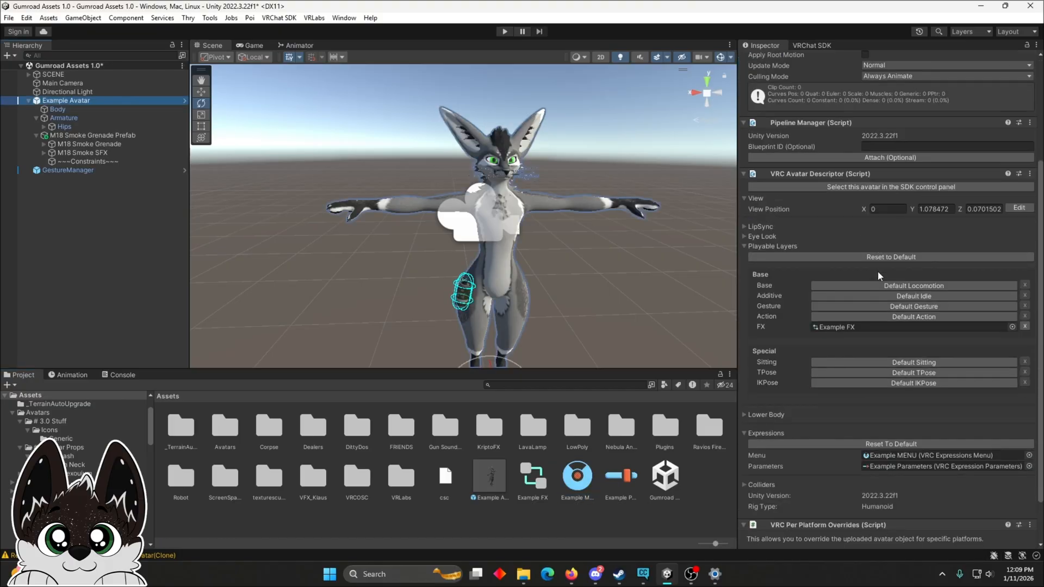
pyautogui.click(898, 403)
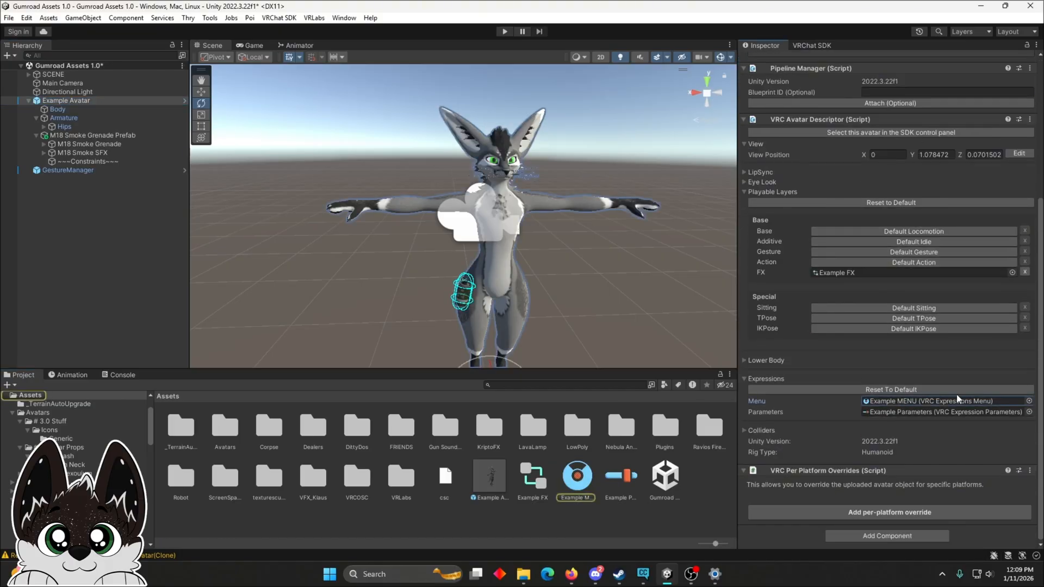
pyautogui.click(582, 476)
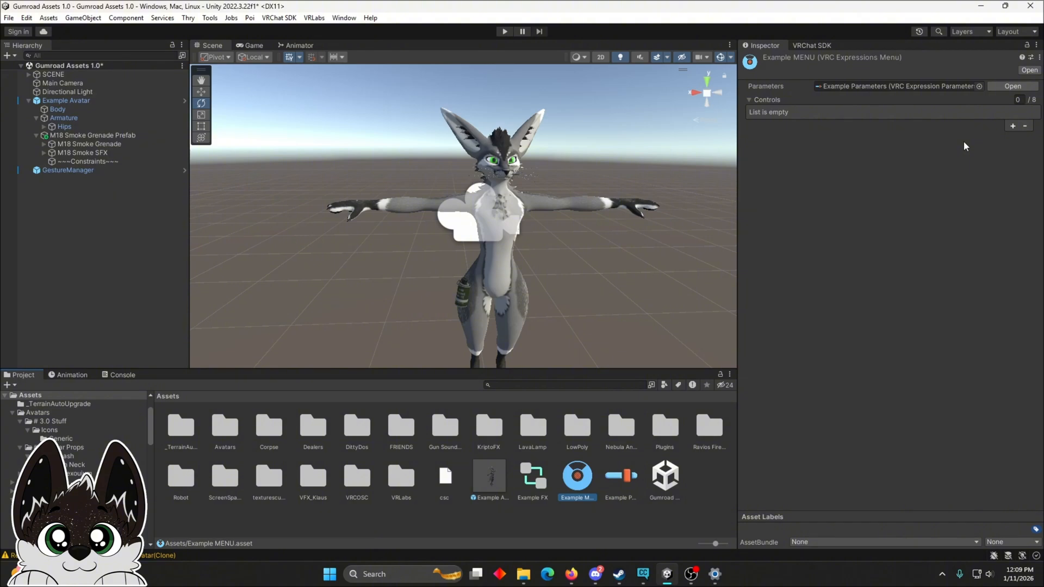
# Step: Add a toggle control named M18 Smoke Grenade to Example MENU, driven by the M18SmokeGrenade Bool parameter
pyautogui.click(1012, 126)
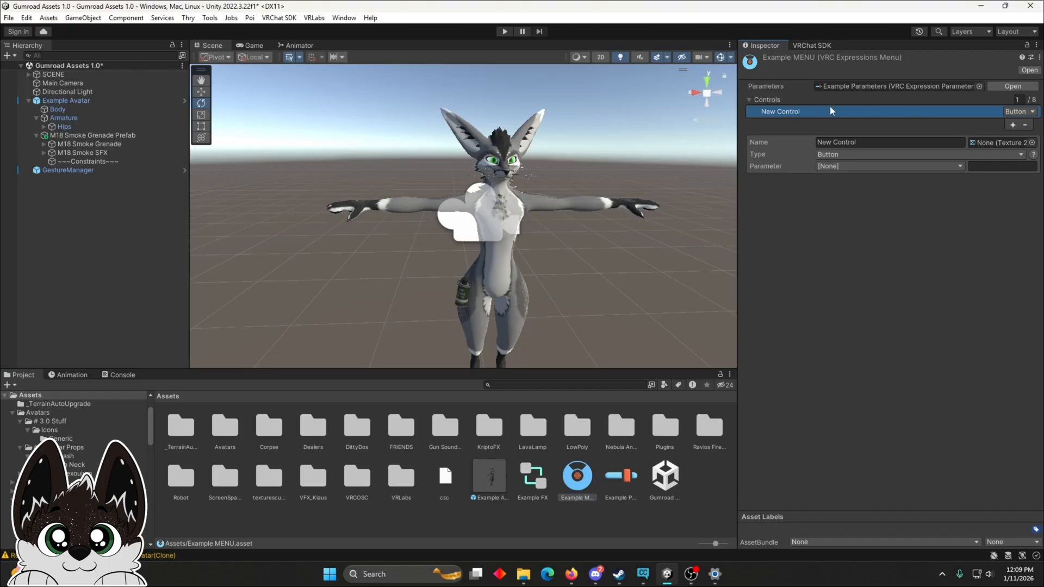
pyautogui.click(889, 140)
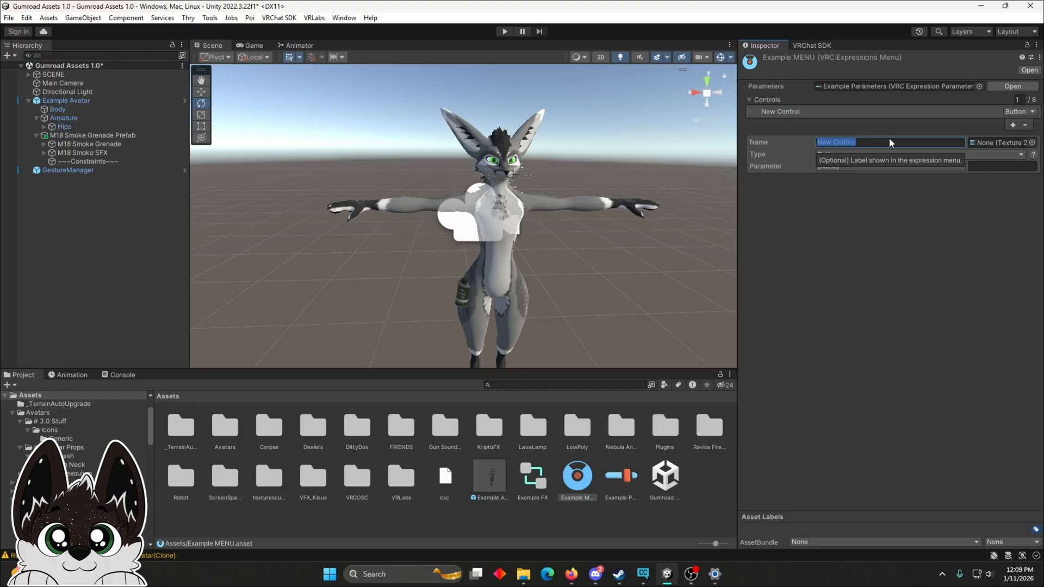
pyautogui.write('M18 Smoke Grenag')
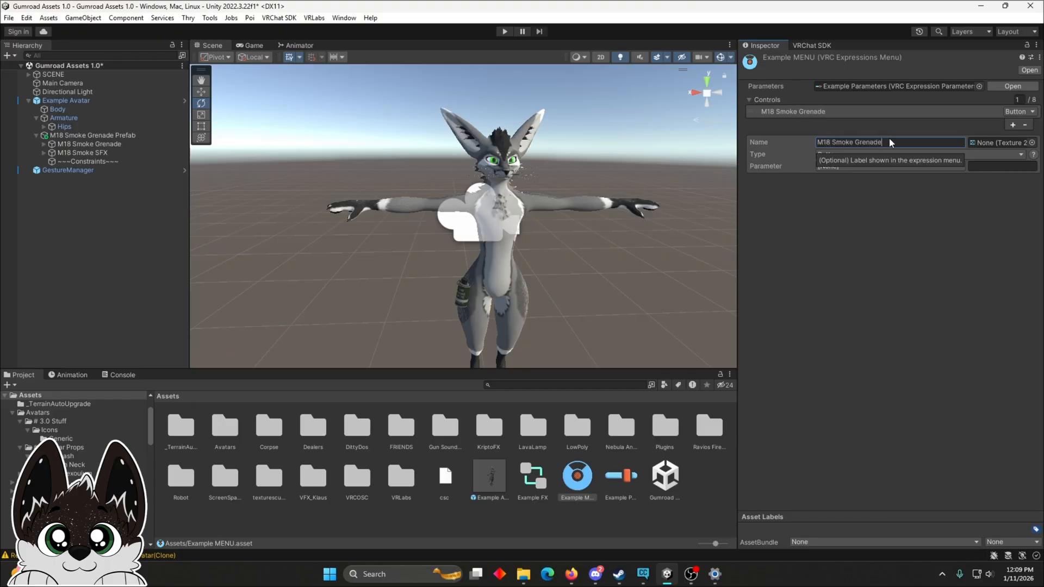
pyautogui.write('e')
pyautogui.click(875, 154)
pyautogui.click(870, 162)
pyautogui.click(879, 166)
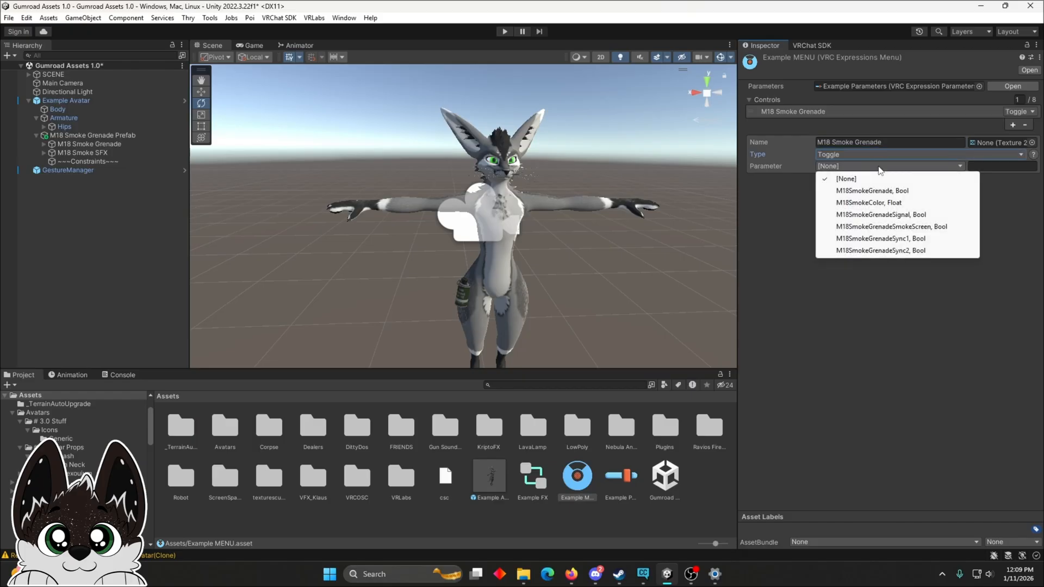
pyautogui.click(892, 191)
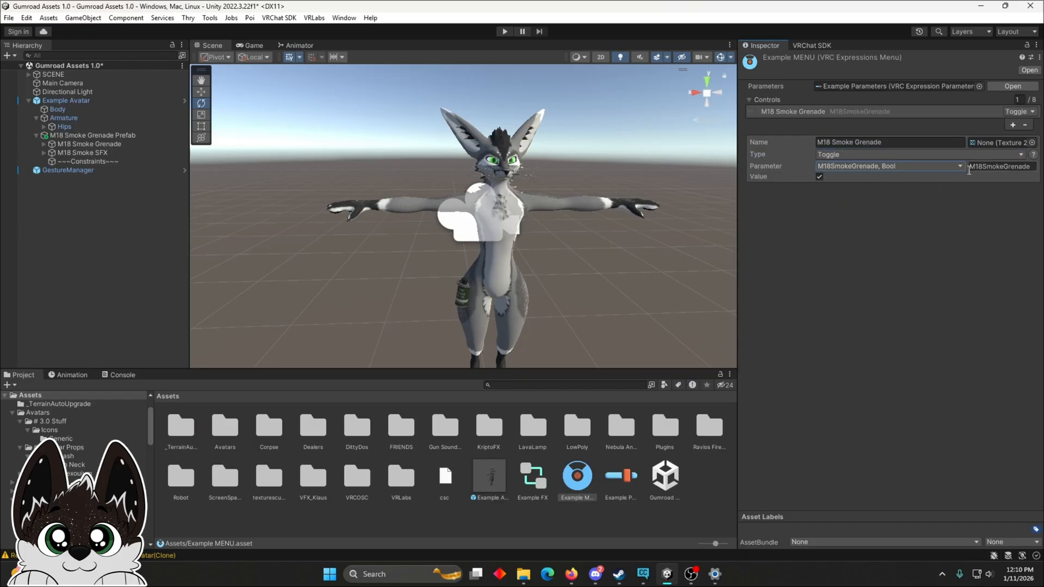
# Step: Compare the entries in Example Parameters with the parameter choices offered for the M18 Smoke Grenade toggle in Example MENU
pyautogui.click(621, 476)
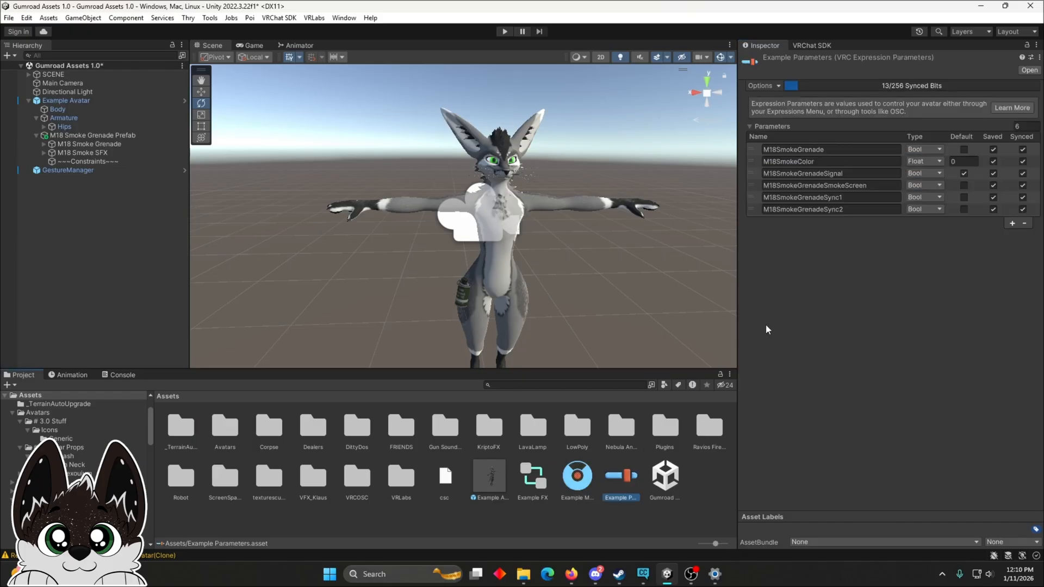
pyautogui.click(577, 488)
pyautogui.click(861, 166)
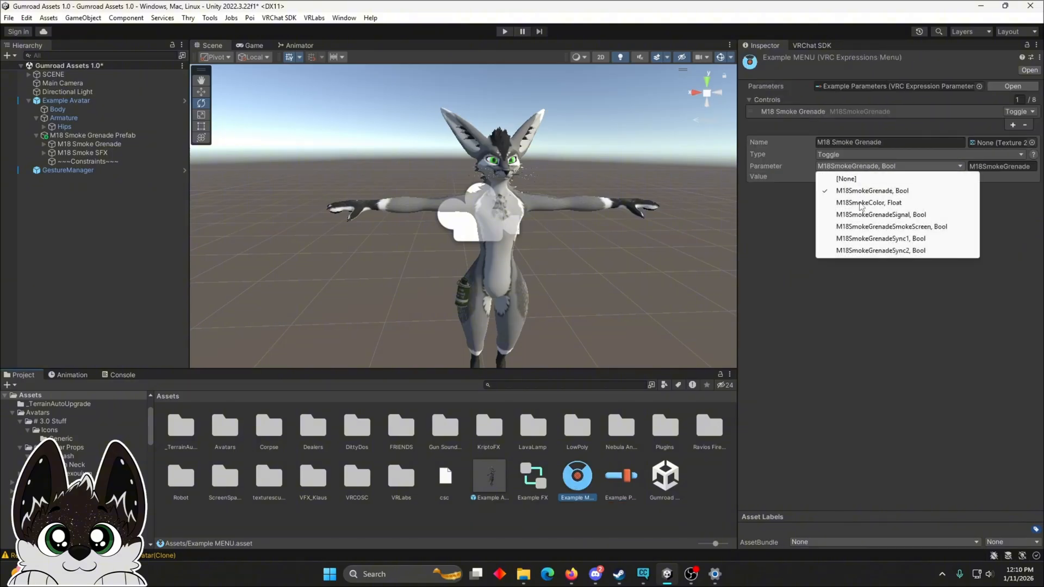
pyautogui.click(823, 167)
pyautogui.click(823, 166)
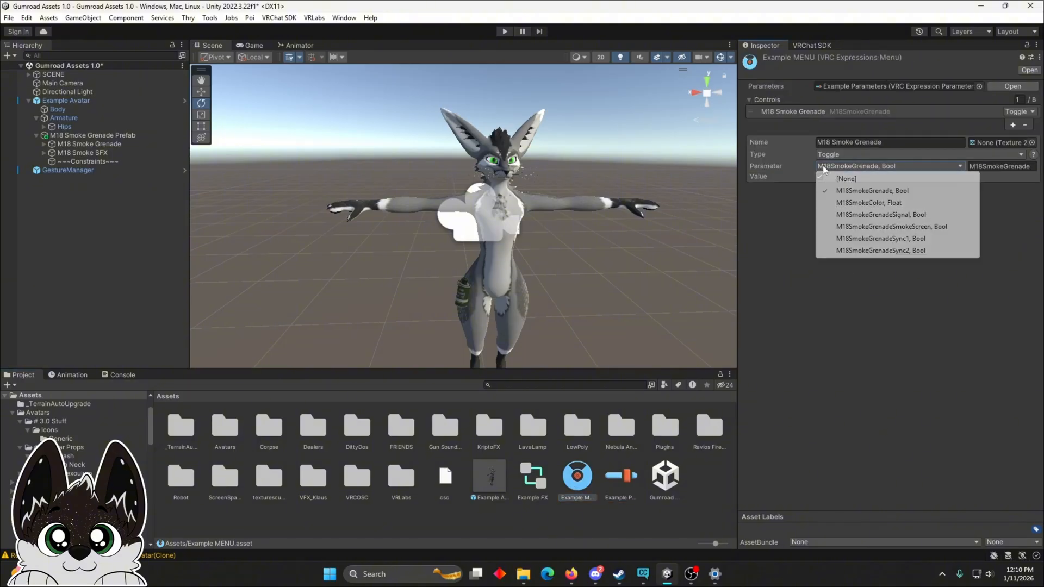
pyautogui.click(803, 199)
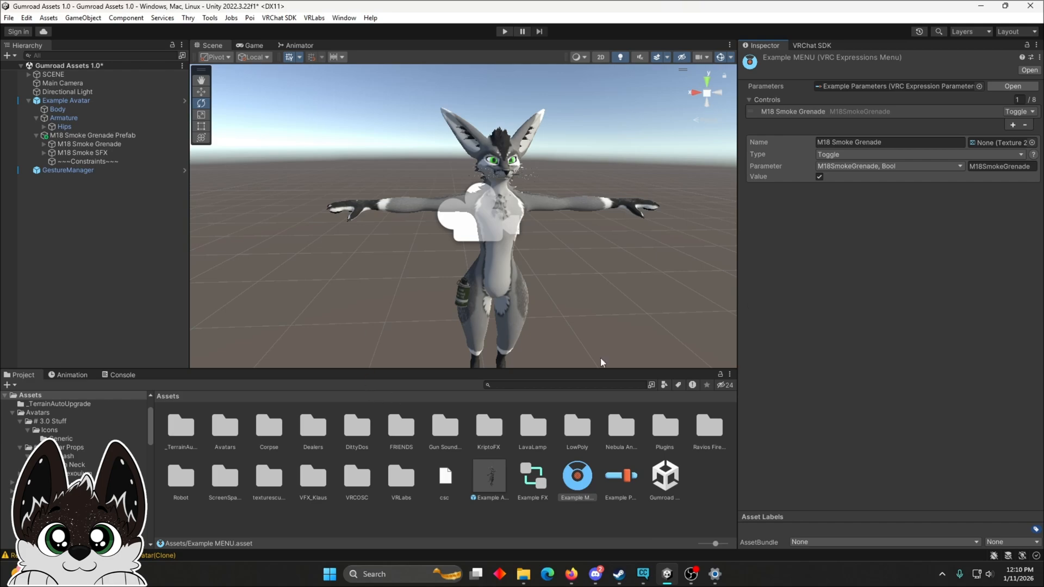
# Step: Replace the toggle in Example MENU with a new SubMenu control named M18 Smoke Grenade
pyautogui.click(971, 115)
pyautogui.click(1024, 125)
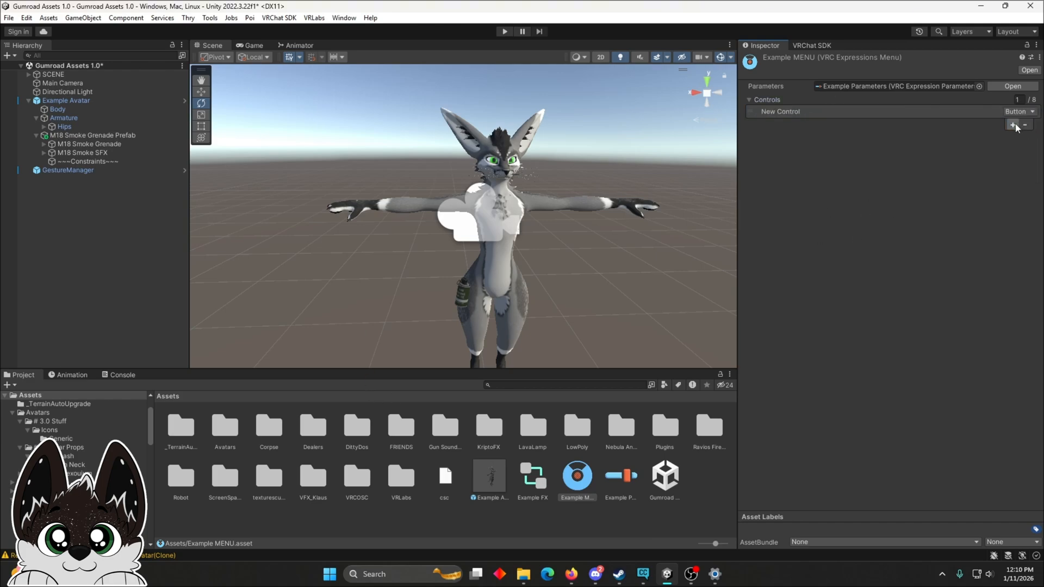
pyautogui.click(1013, 125)
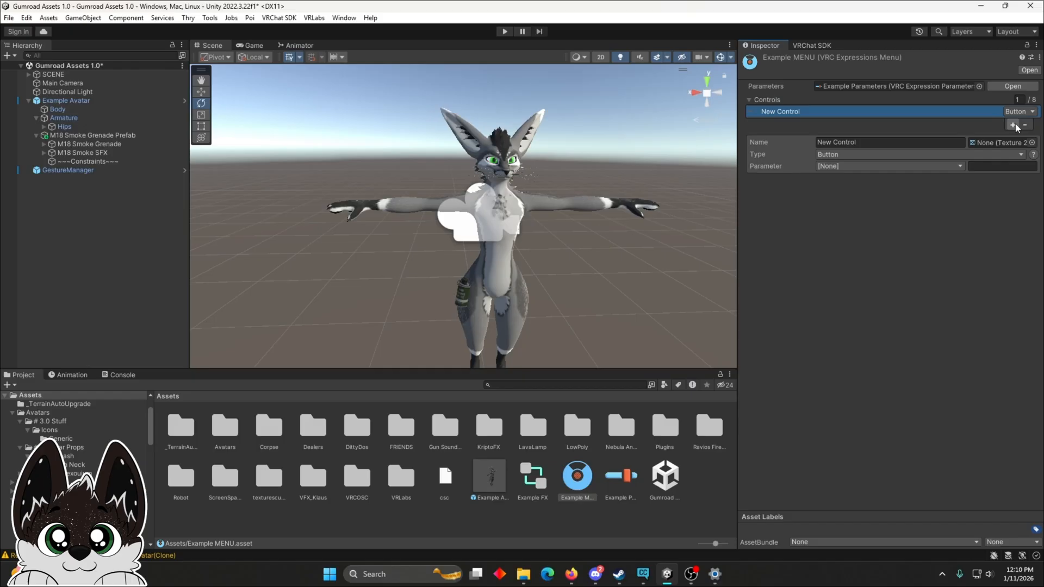
pyautogui.click(924, 143)
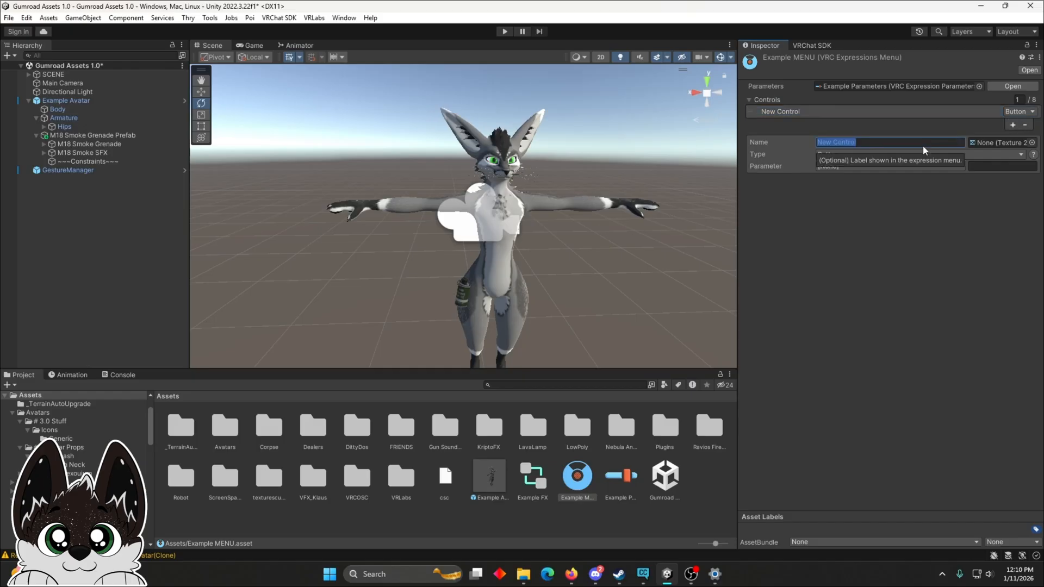
pyautogui.write('M18 Smoke Grenade')
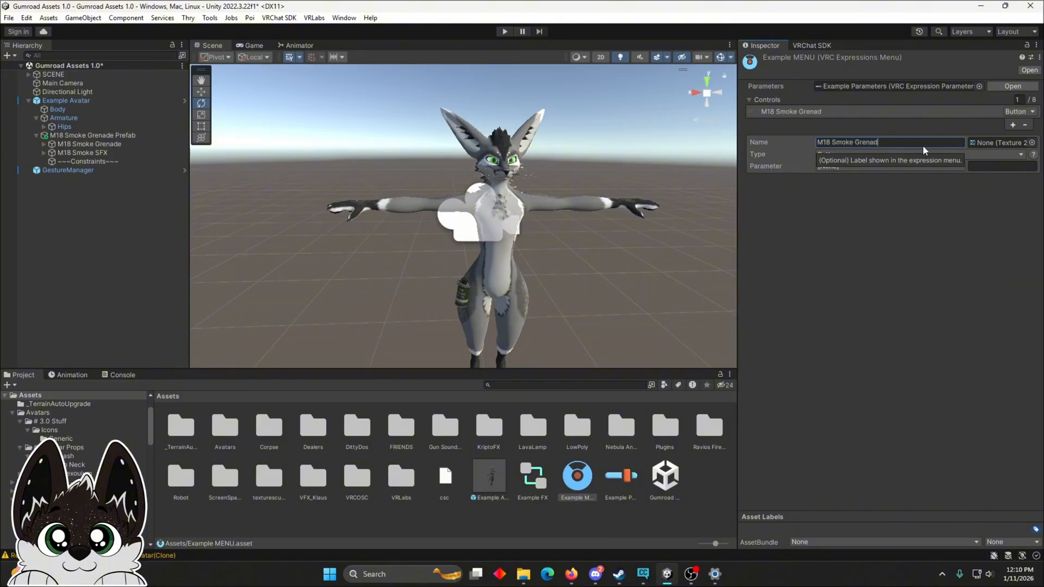
pyautogui.click(884, 151)
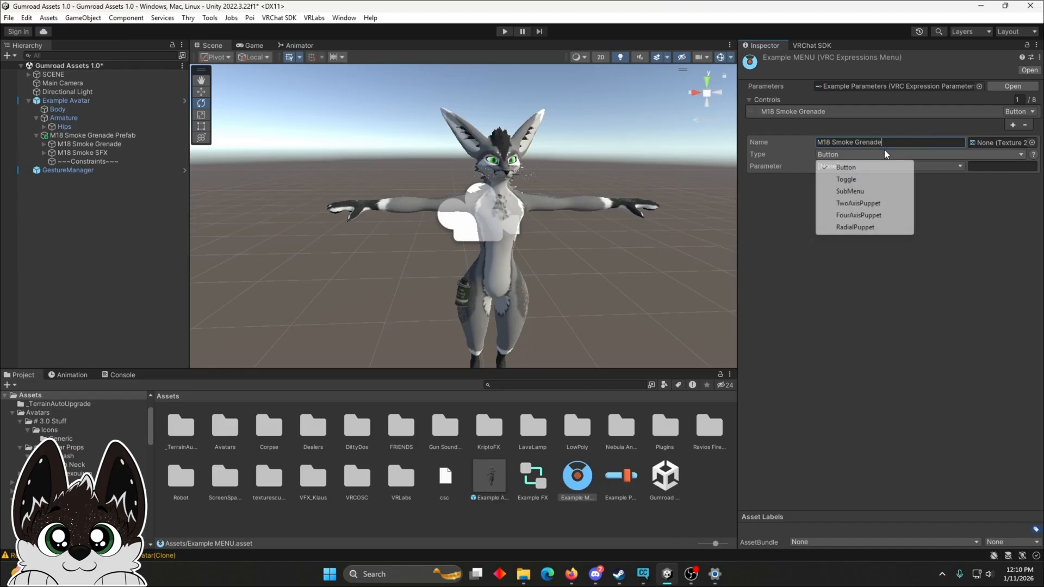
pyautogui.click(858, 192)
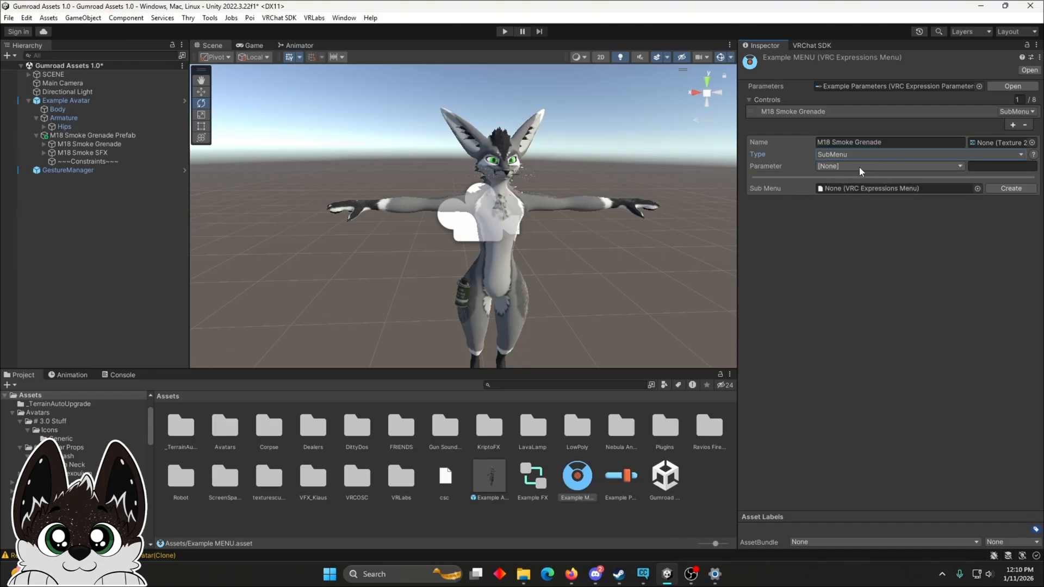
# Step: Locate Example MENU through the Example Avatar's descriptor, select it and lock the Inspector on it
pyautogui.doubleClick(357, 426)
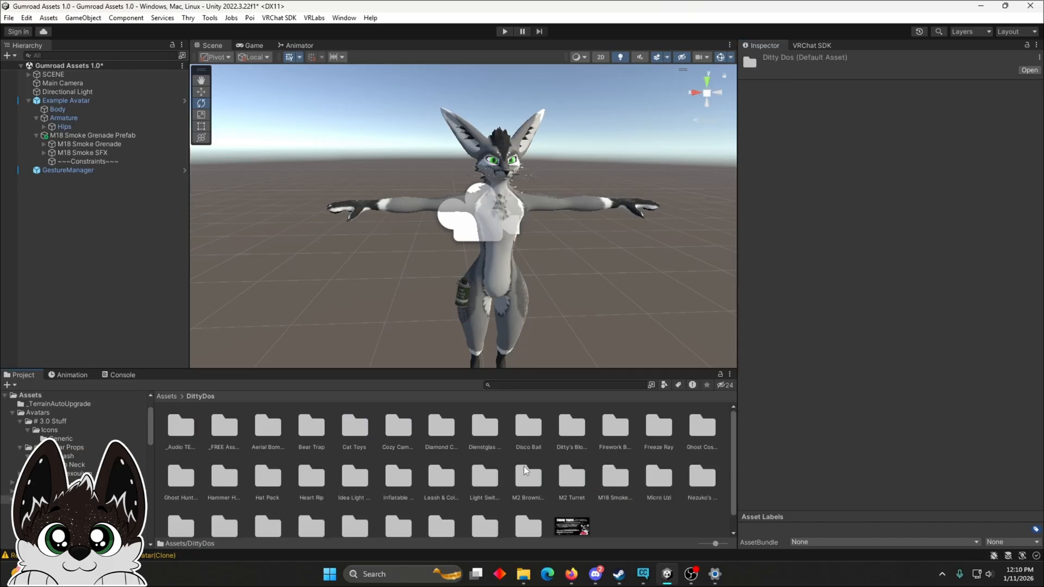
pyautogui.doubleClick(615, 477)
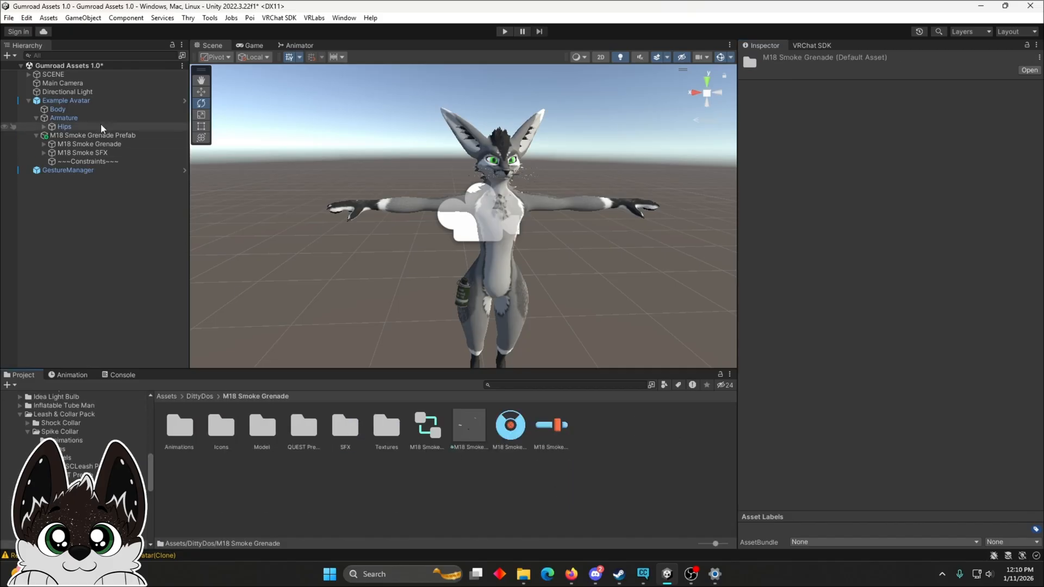
pyautogui.click(99, 101)
pyautogui.scroll(-8, 956, 342)
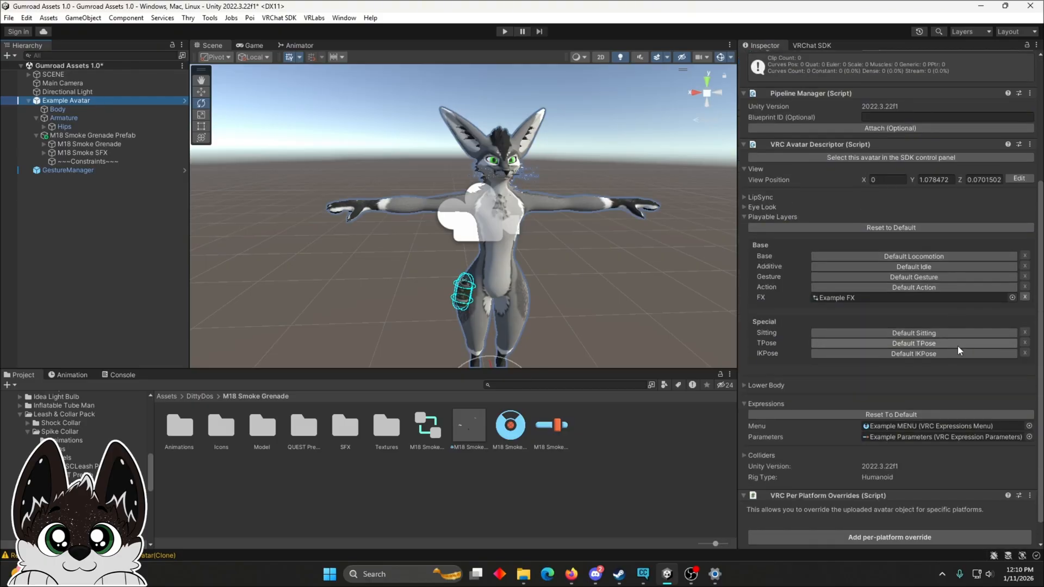
pyautogui.scroll(3, 927, 109)
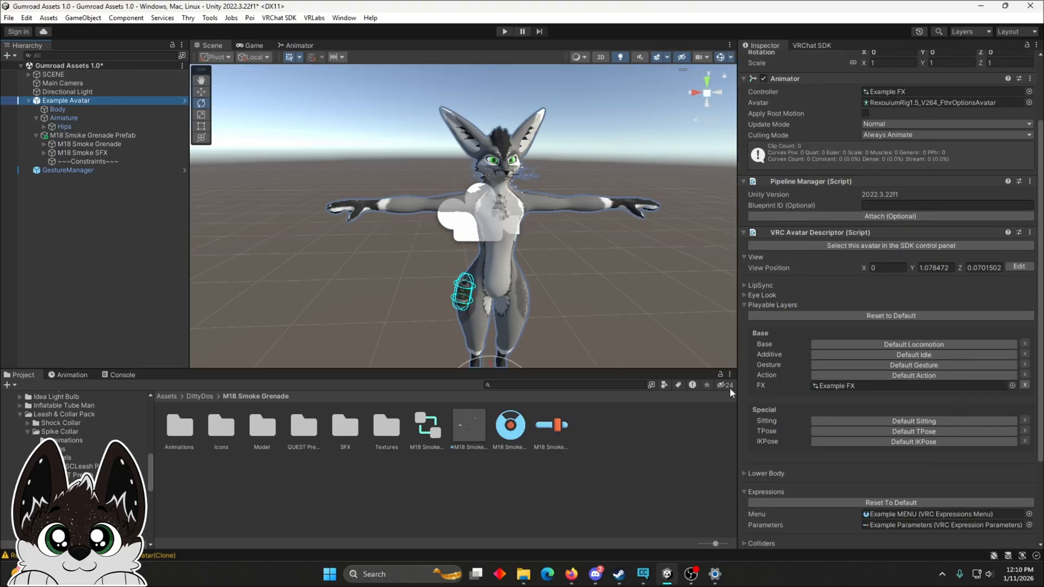
pyautogui.scroll(-4, 960, 423)
pyautogui.click(902, 401)
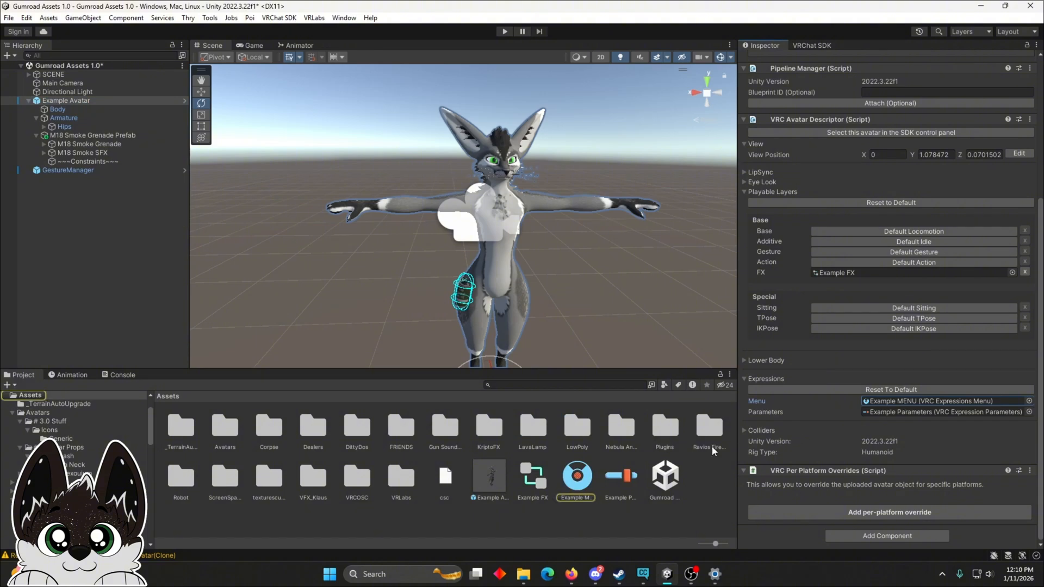
pyautogui.click(577, 475)
pyautogui.click(1027, 46)
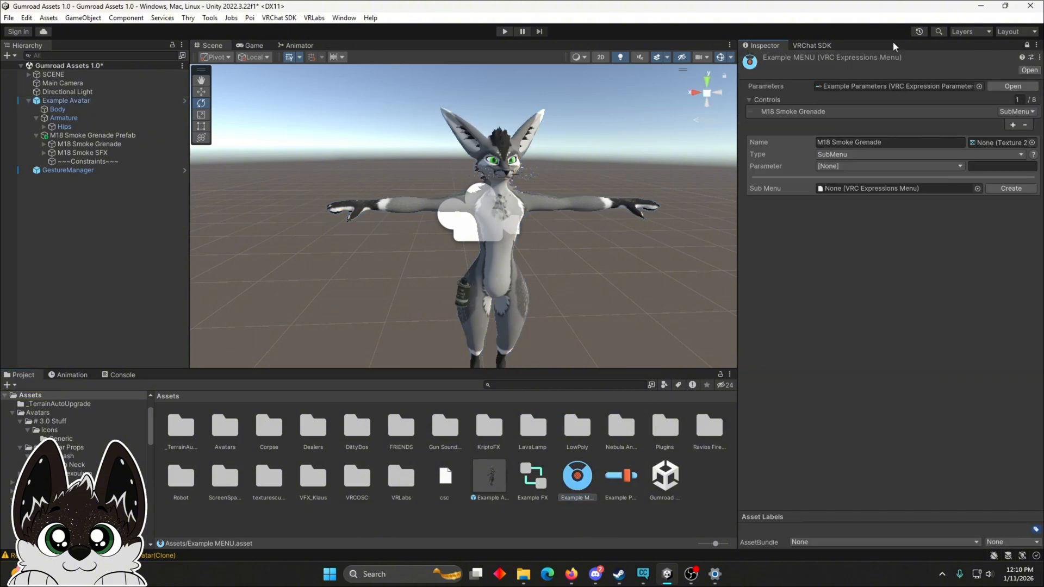
# Step: Assign M18 Smoke MENU from the DittyDos M18 Smoke Grenade folder as the M18 Smoke Grenade control's submenu
pyautogui.doubleClick(357, 429)
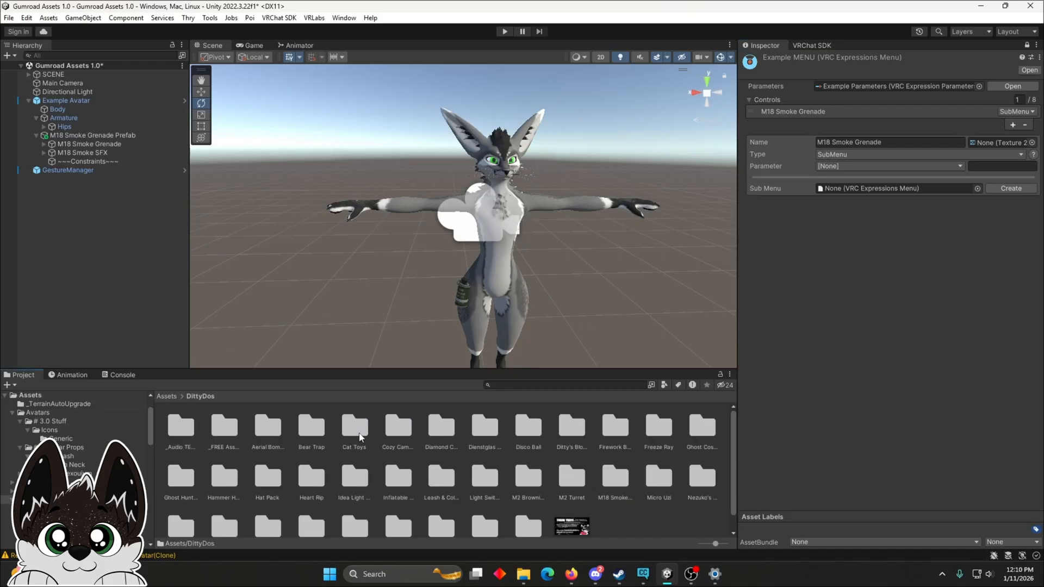
pyautogui.doubleClick(609, 476)
pyautogui.moveTo(510, 425); pyautogui.dragTo(847, 189)
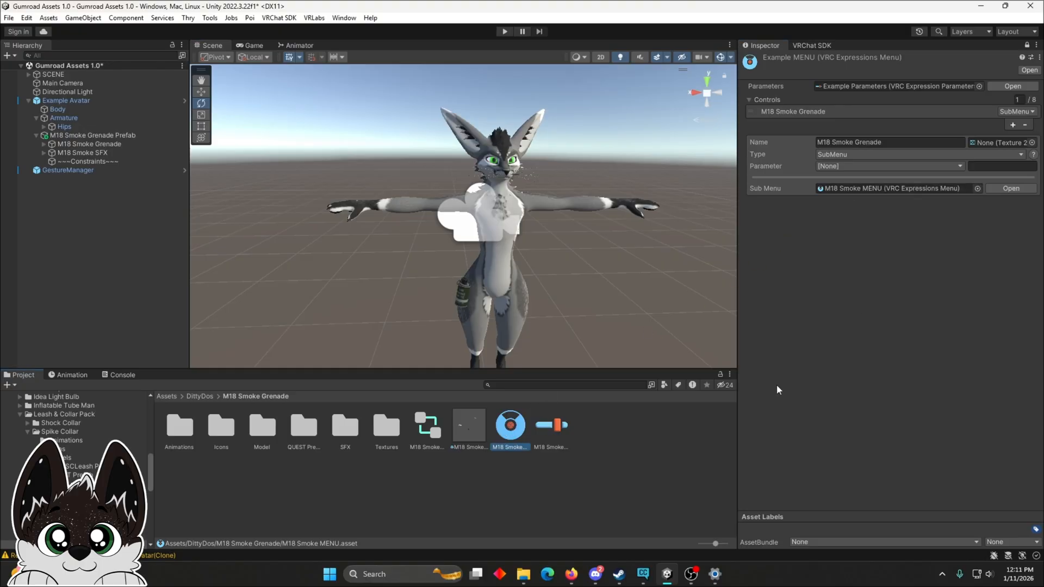
# Step: Open the linked M18 Smoke MENU to view its controls, and return to Example MENU in the Assets folder
pyautogui.click(1011, 188)
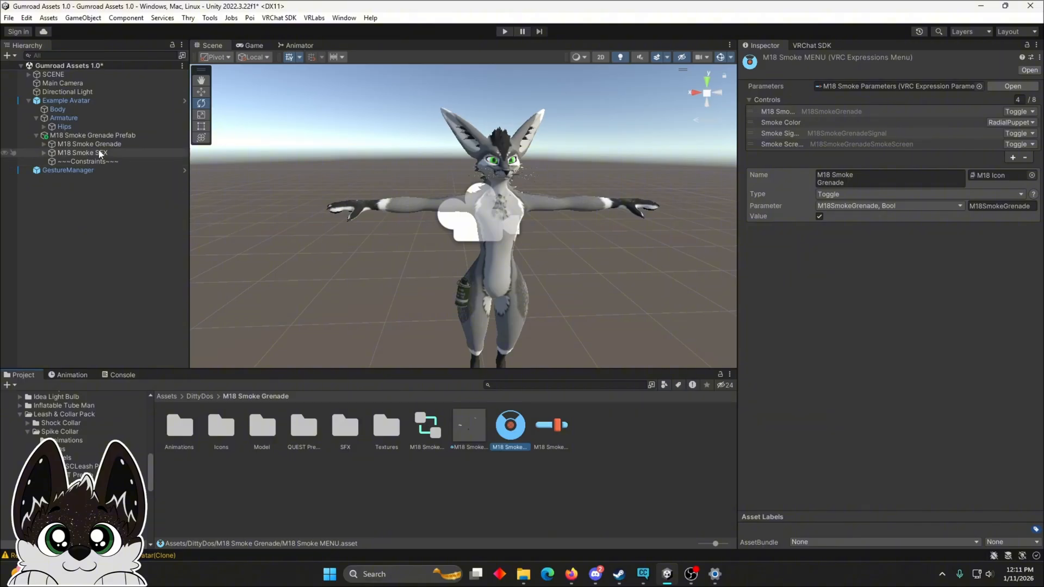
pyautogui.click(87, 101)
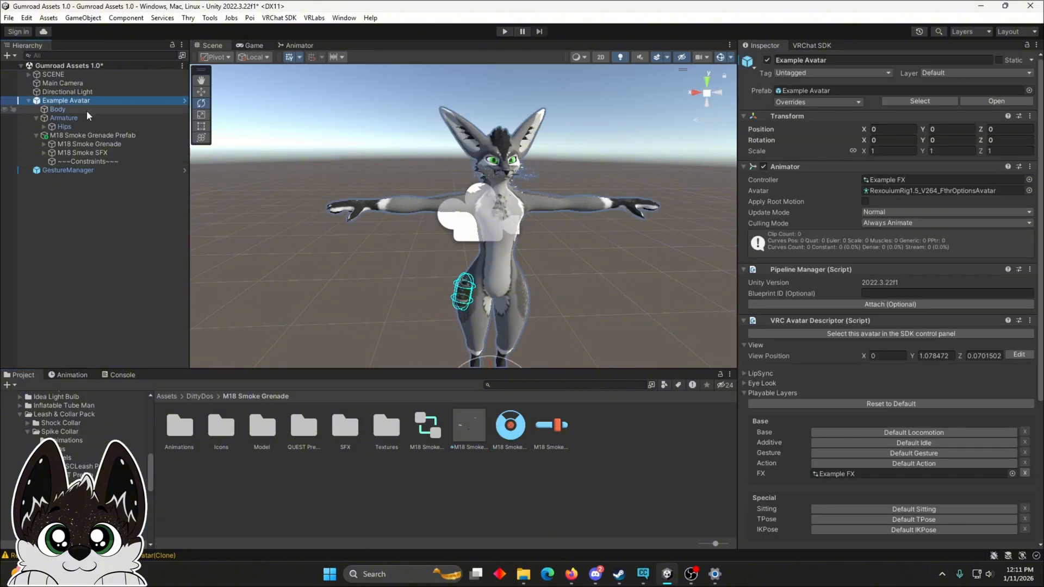
pyautogui.click(166, 395)
pyautogui.click(578, 476)
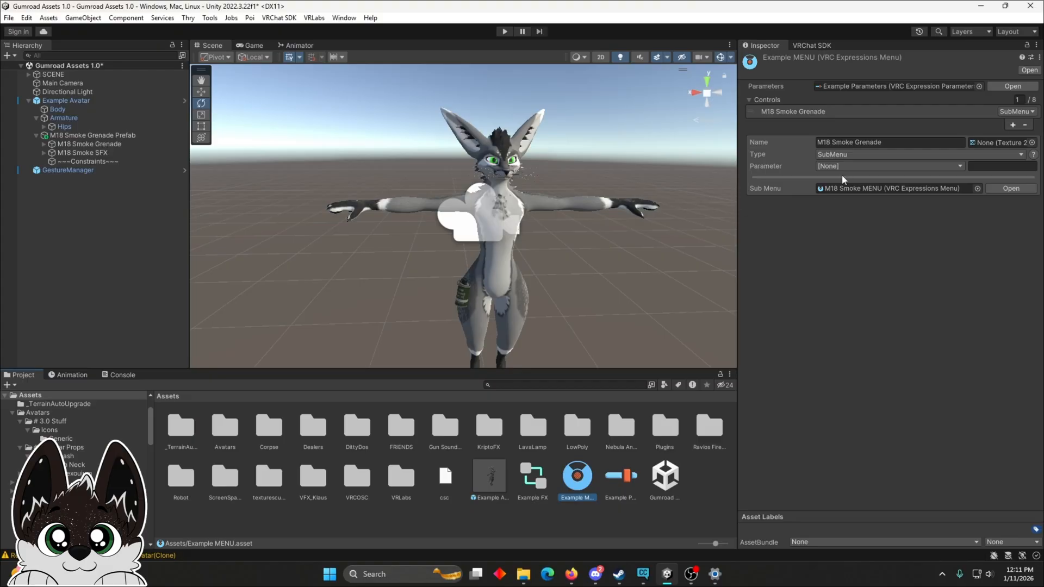
# Step: Replace the M18 Smoke Grenade control in Example MENU with a new SubMenu control named Asset Menu
pyautogui.click(1026, 124)
pyautogui.click(1012, 125)
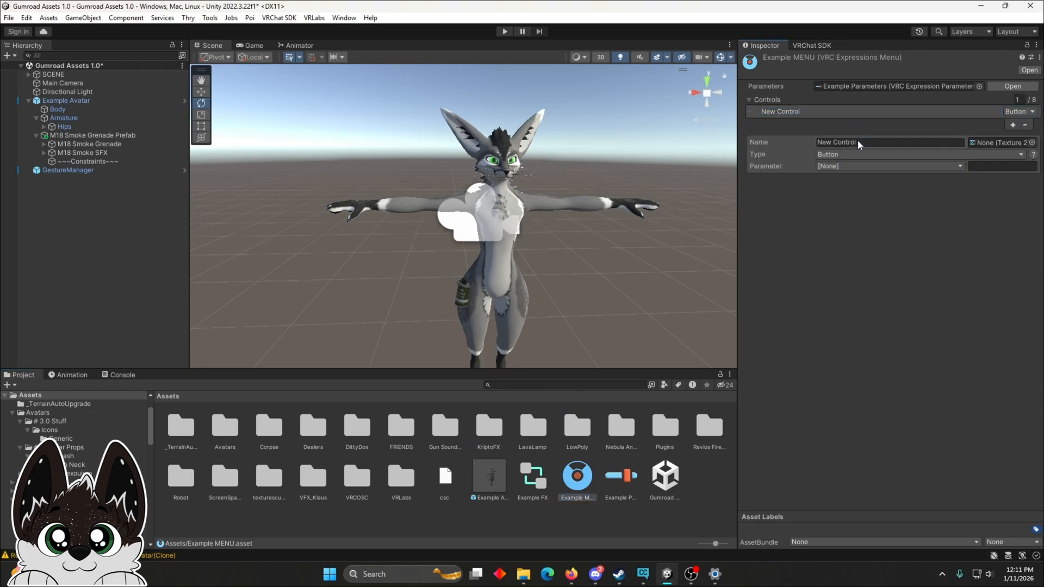
pyautogui.click(857, 139)
pyautogui.write('Asse')
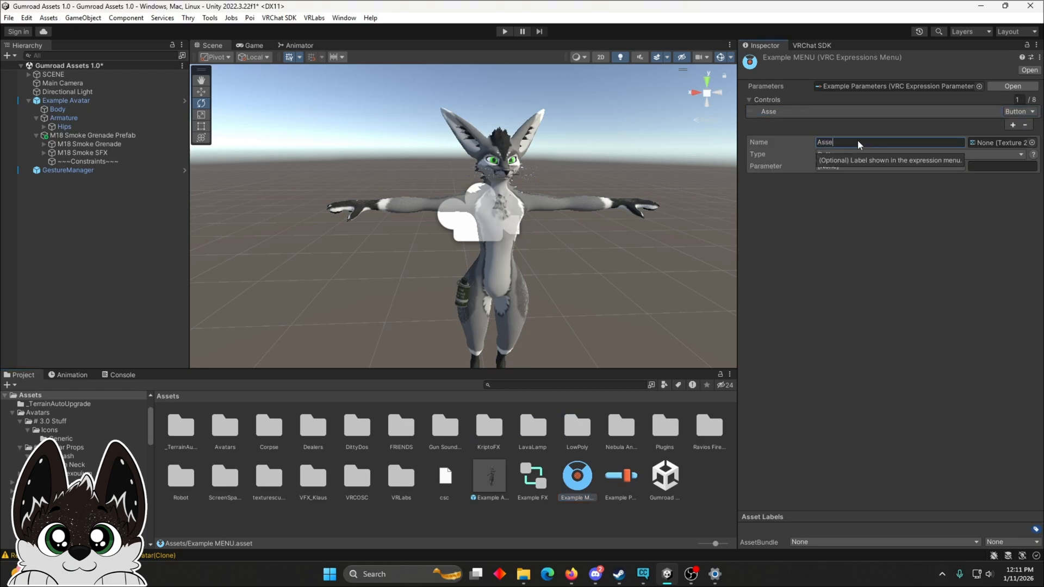
pyautogui.write('t Menu')
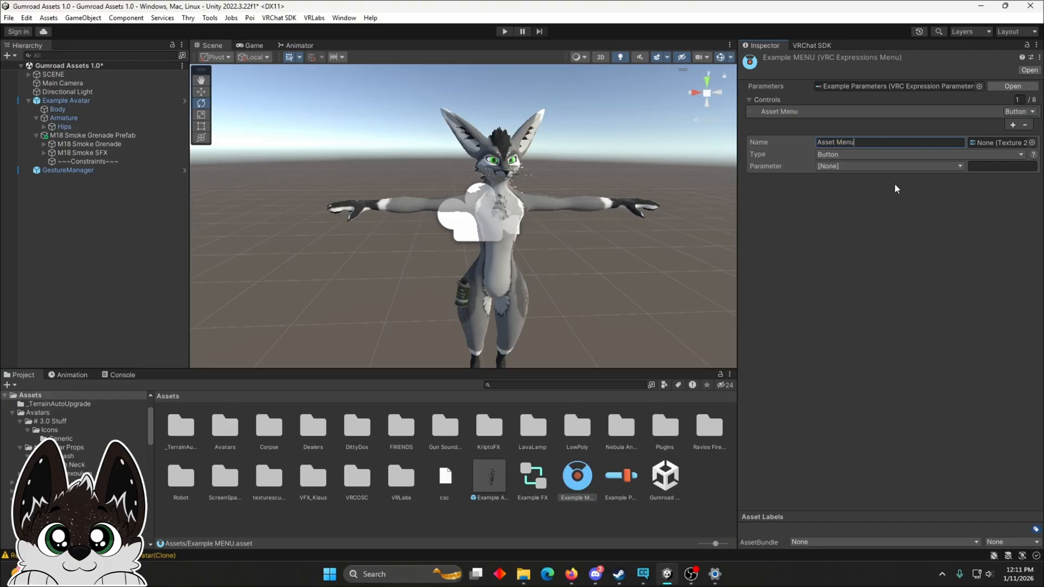
pyautogui.click(889, 151)
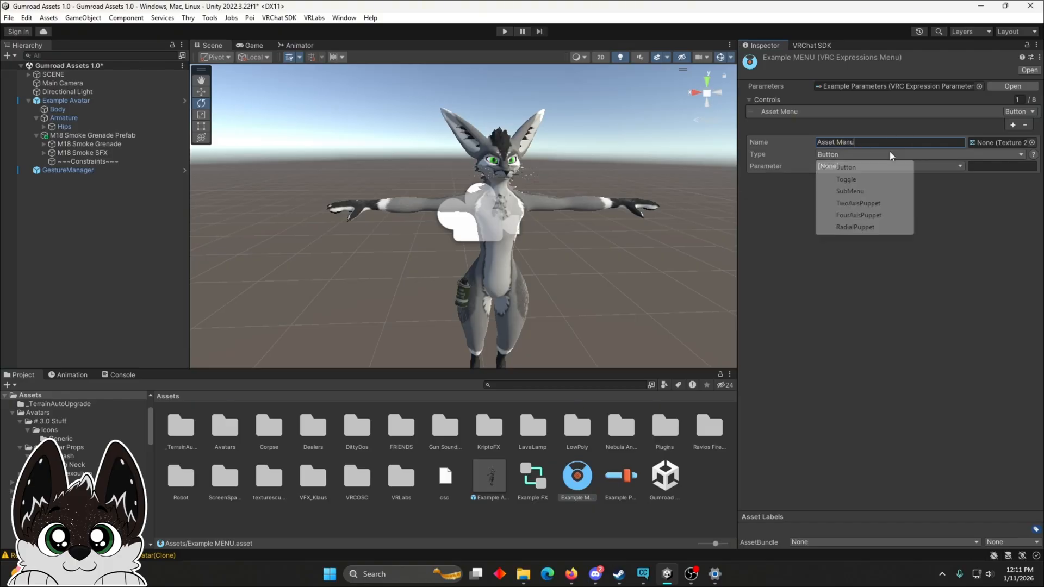
pyautogui.click(851, 190)
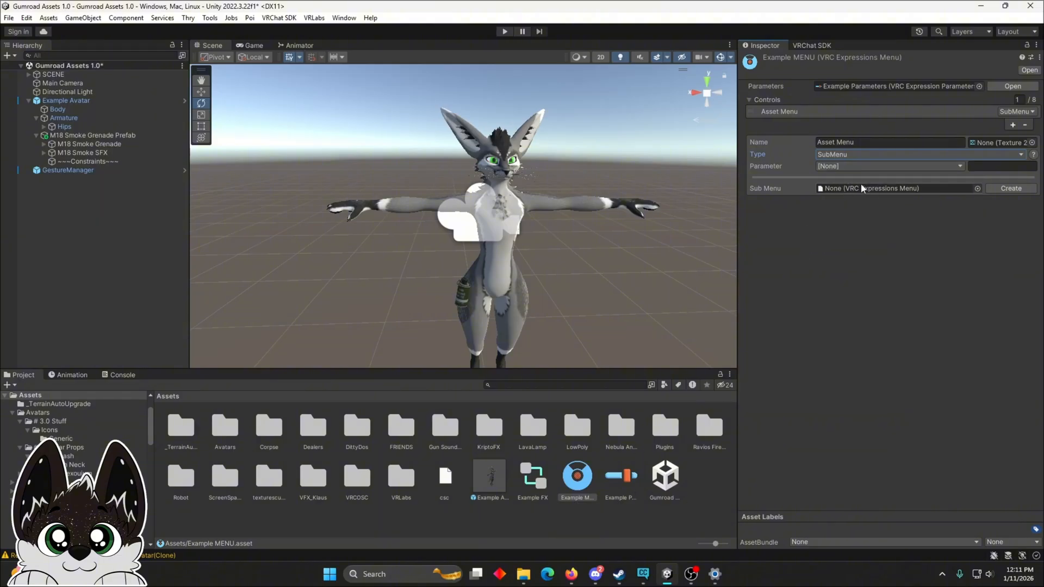
# Step: Create a VRC Expressions Menu asset named Submenu in the Assets folder and assign Example Parameters to it
pyautogui.click(713, 474)
pyautogui.rightClick(712, 474)
pyautogui.moveTo(768, 95)
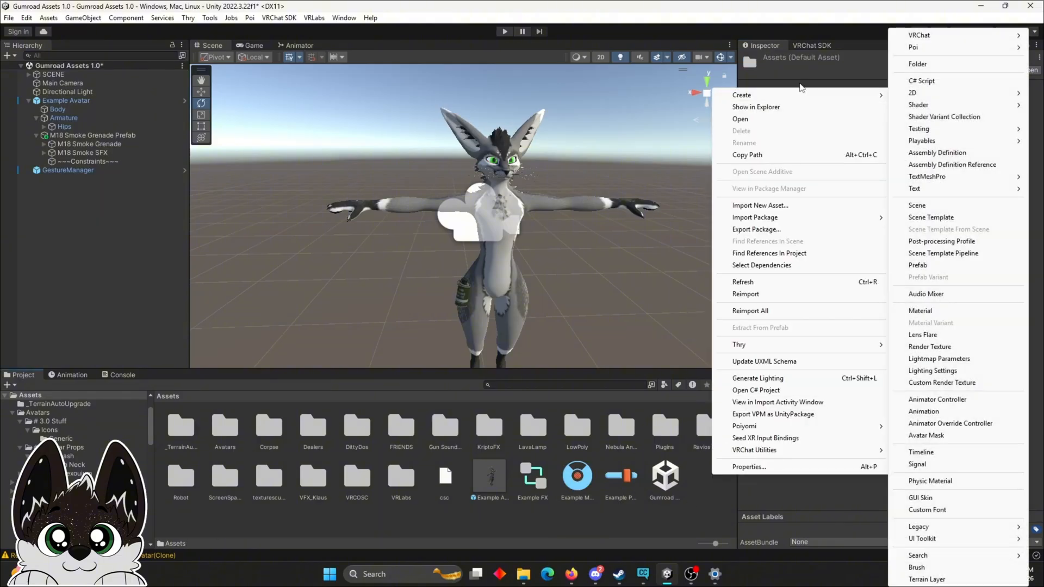
pyautogui.moveTo(871, 44)
pyautogui.click(932, 47)
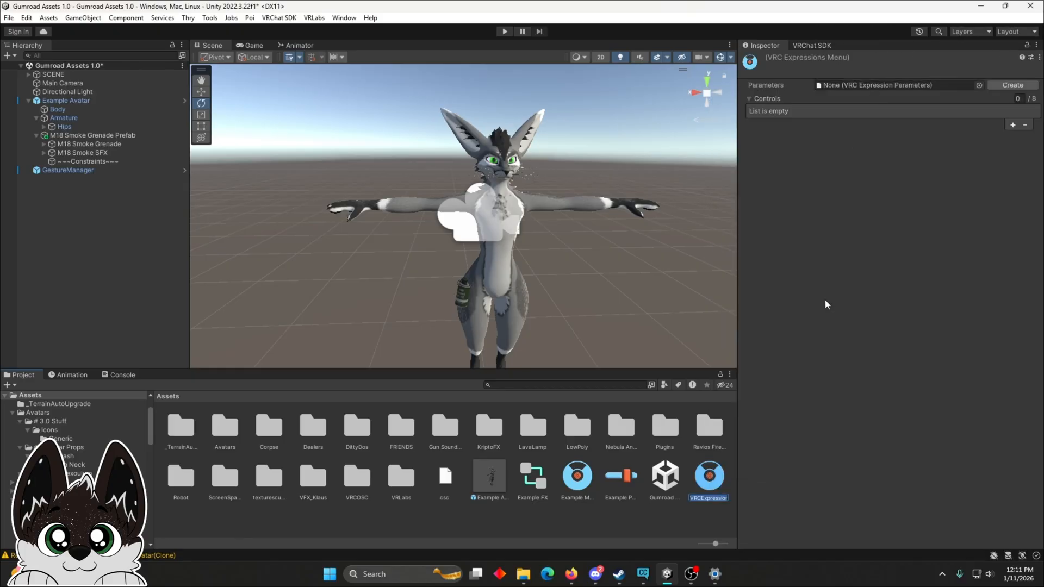
pyautogui.write('Submenu')
pyautogui.press('Return')
pyautogui.moveTo(779, 60); pyautogui.dragTo(851, 87)
# Step: Assign Submenu as the Asset Menu control's submenu in Example MENU, and open Submenu in the Inspector
pyautogui.click(581, 478)
pyautogui.moveTo(711, 474); pyautogui.dragTo(870, 186)
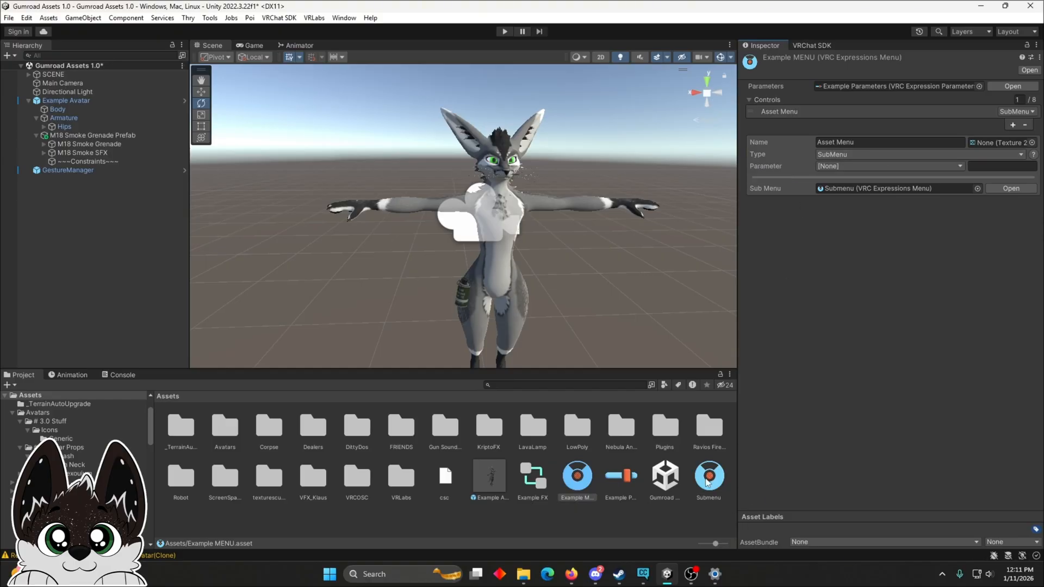
pyautogui.click(708, 481)
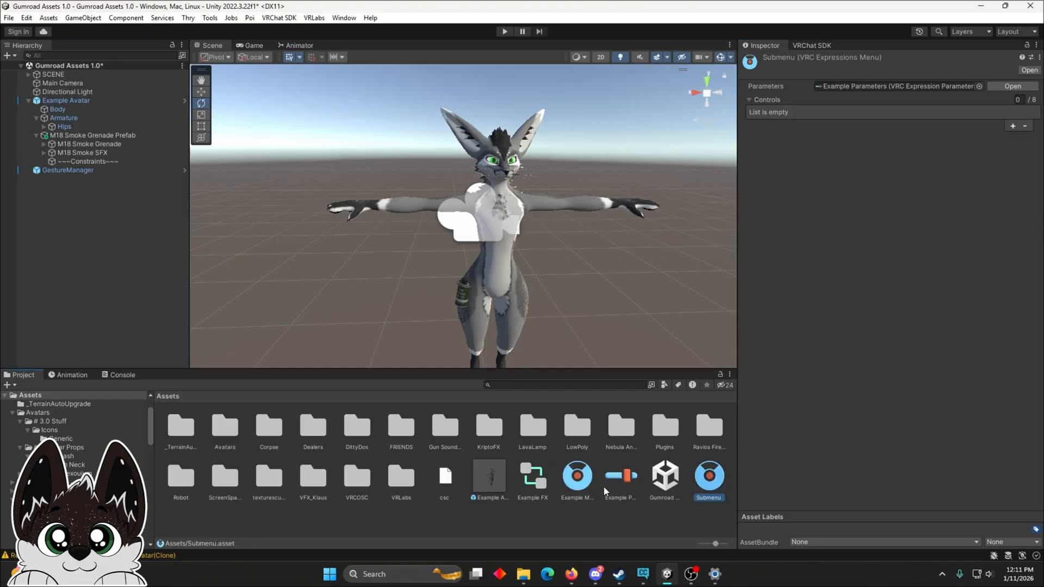
# Step: Add a new control to Submenu, and check the Asset Menu control's submenu link in Example MENU before returning to Submenu
pyautogui.click(1012, 126)
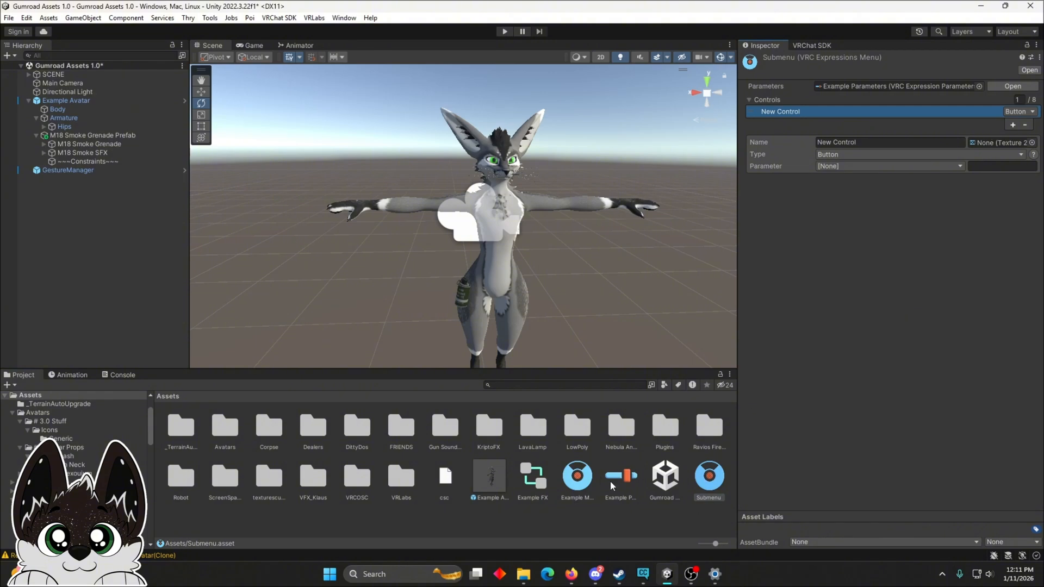
pyautogui.click(592, 476)
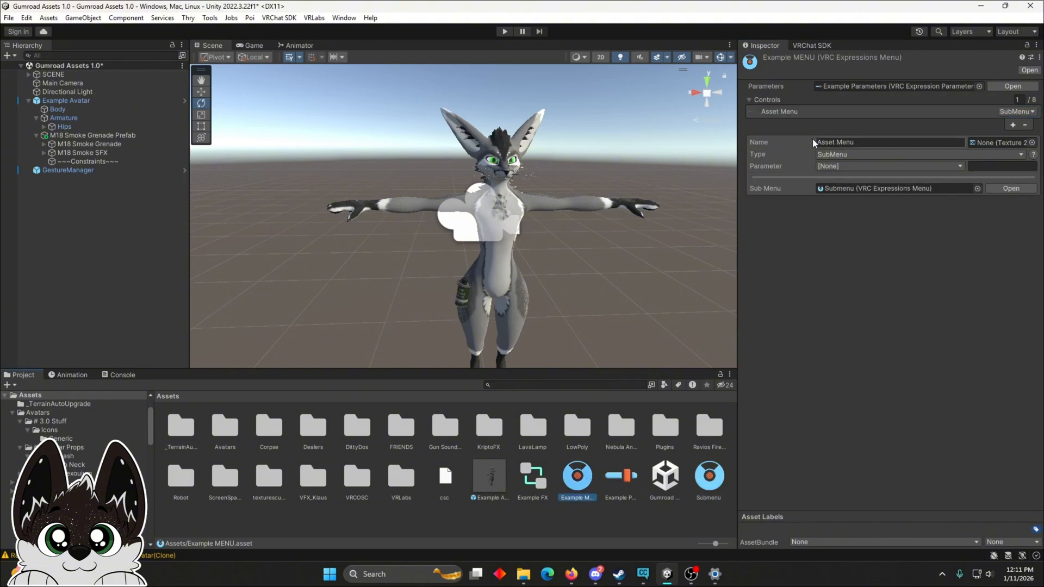
pyautogui.click(850, 189)
pyautogui.click(703, 477)
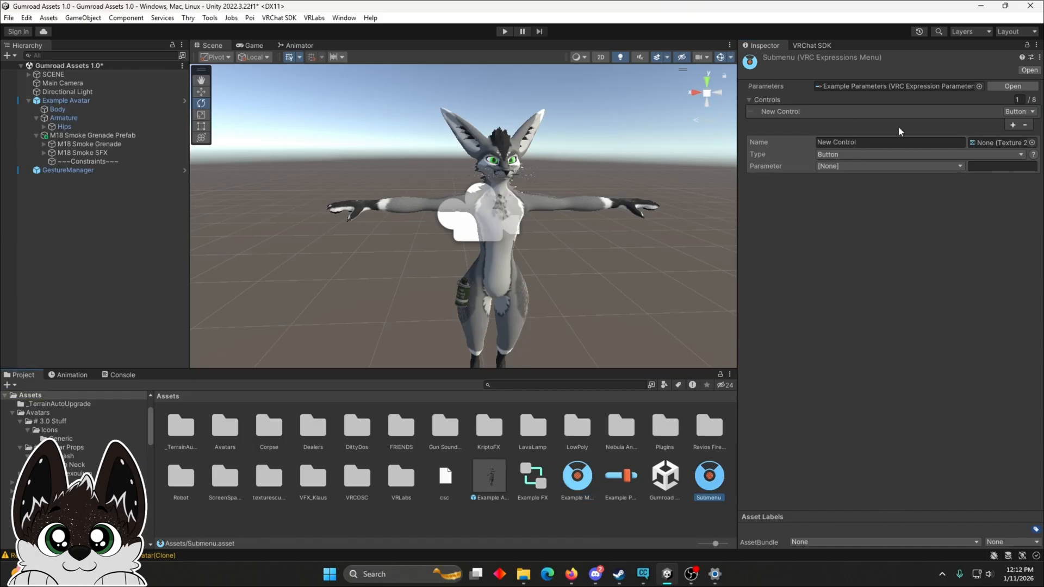
# Step: Name Submenu's new control M18 Smoke Grenade and set its type to SubMenu
pyautogui.click(894, 144)
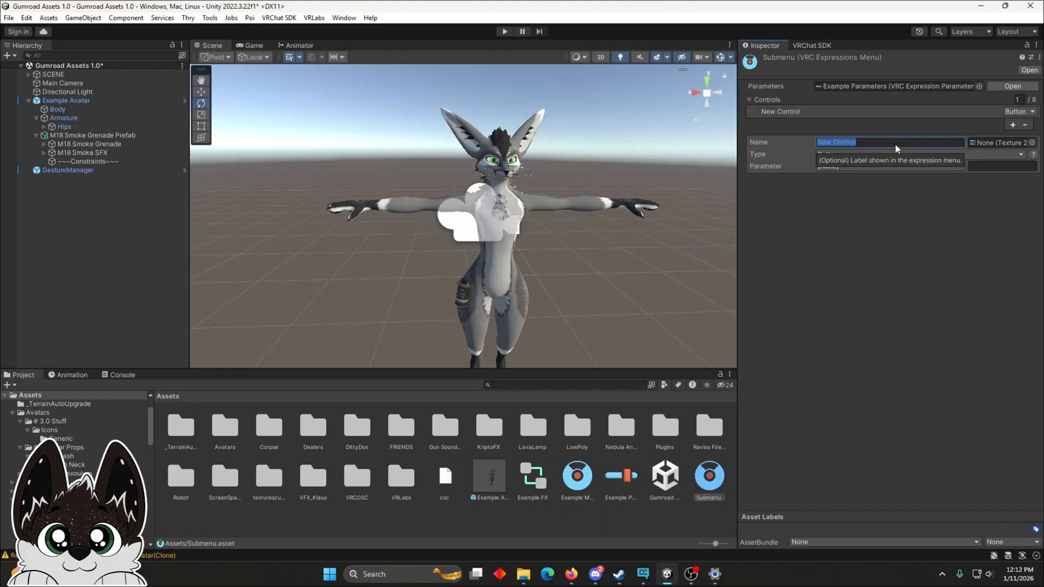
pyautogui.press('BackSpace')
pyautogui.write('E')
pyautogui.press('BackSpace')
pyautogui.write('M18 S')
pyautogui.write('moke Gre')
pyautogui.write('nag')
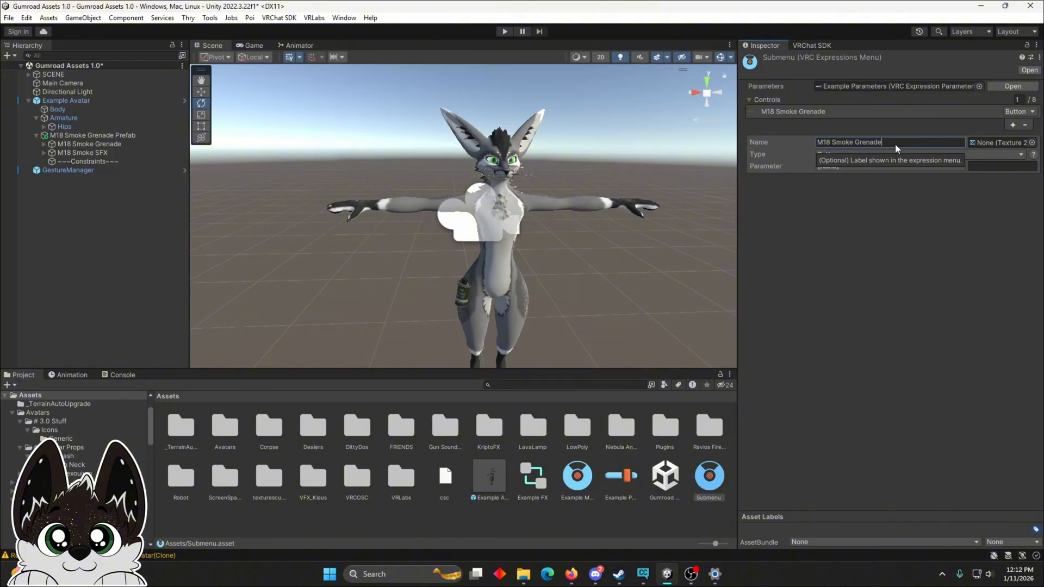
pyautogui.click(877, 155)
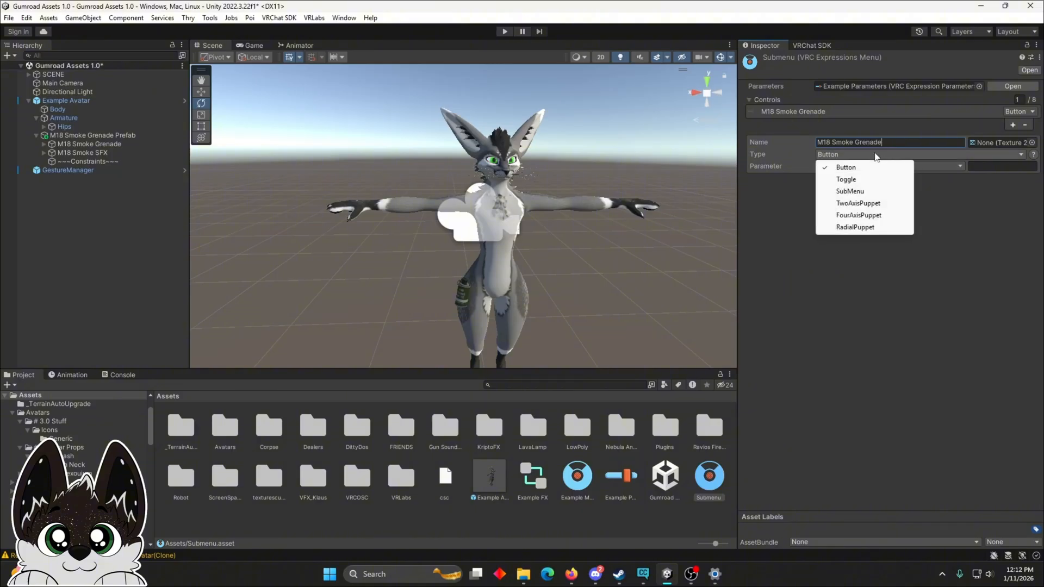
pyautogui.click(850, 191)
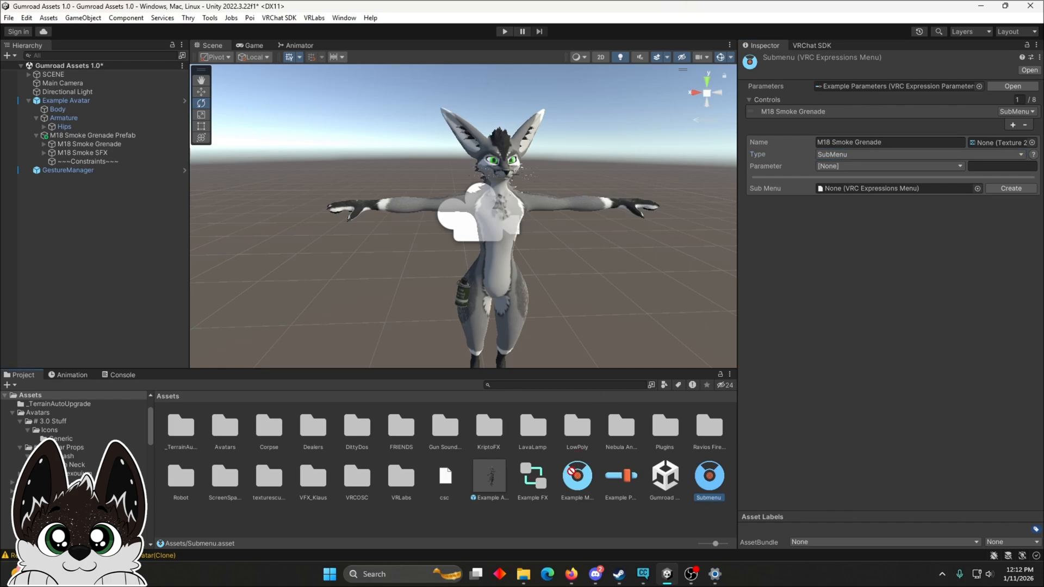
# Step: Lock the Inspector on Submenu and assign M18 Smoke MENU from DittyDos/M18 Smoke Grenade as the control's submenu
pyautogui.click(1027, 45)
pyautogui.doubleClick(357, 427)
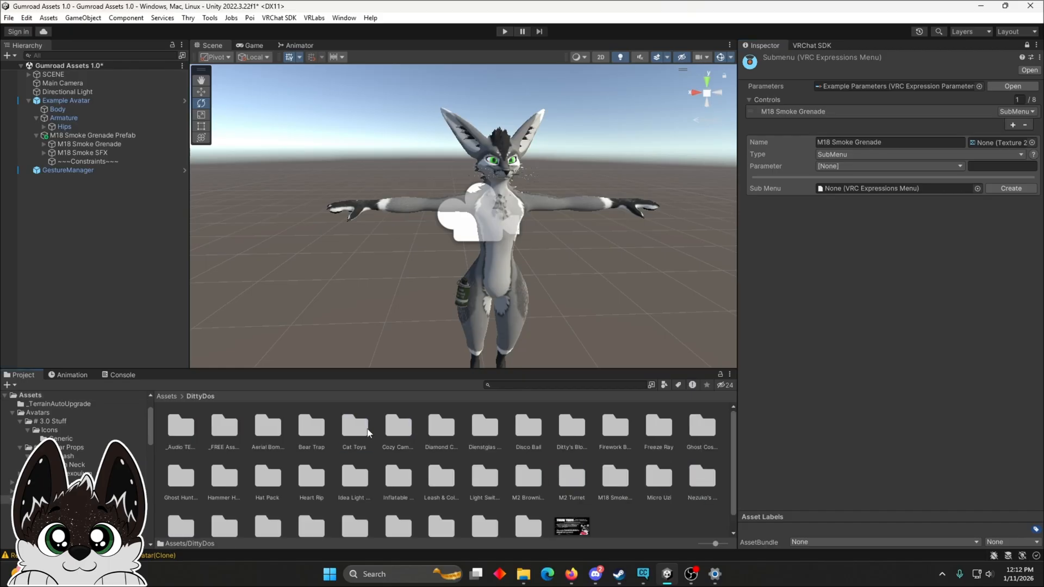
pyautogui.doubleClick(615, 477)
pyautogui.moveTo(520, 427); pyautogui.dragTo(871, 191)
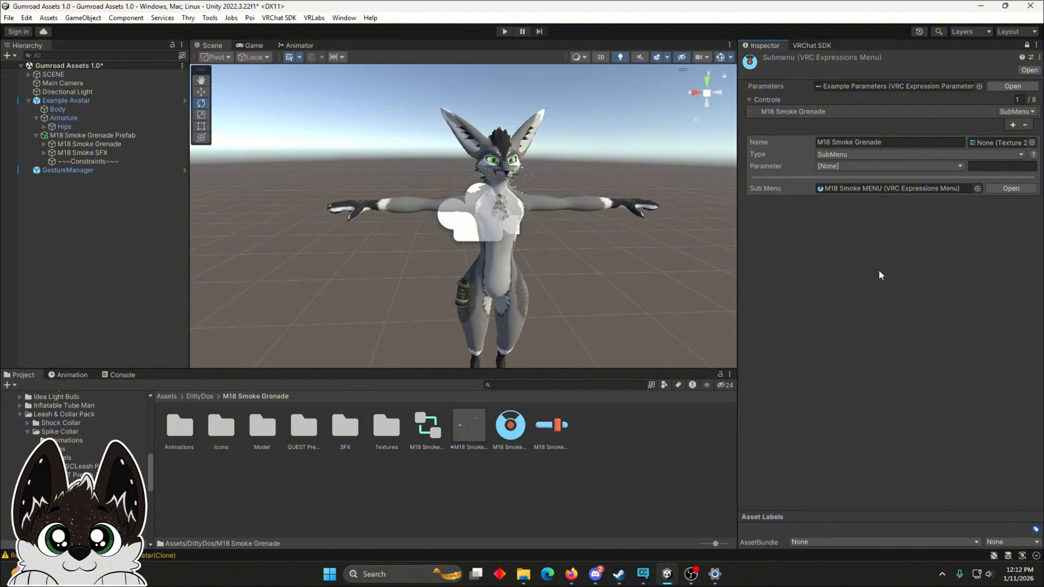
# Step: Assign the 20 Mag Icon texture as the M18 Smoke Grenade control's icon
pyautogui.click(1032, 142)
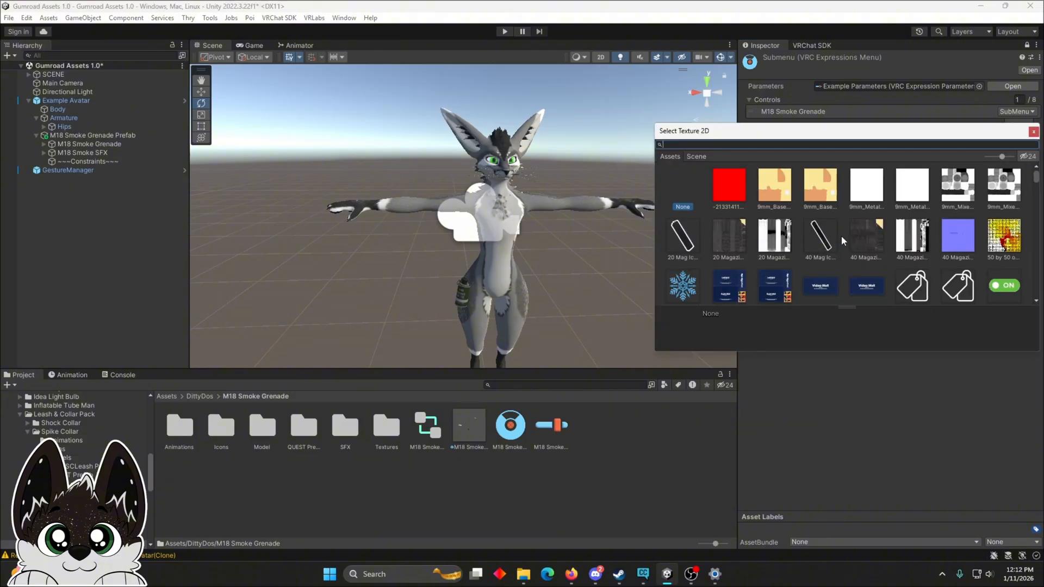
pyautogui.click(686, 239)
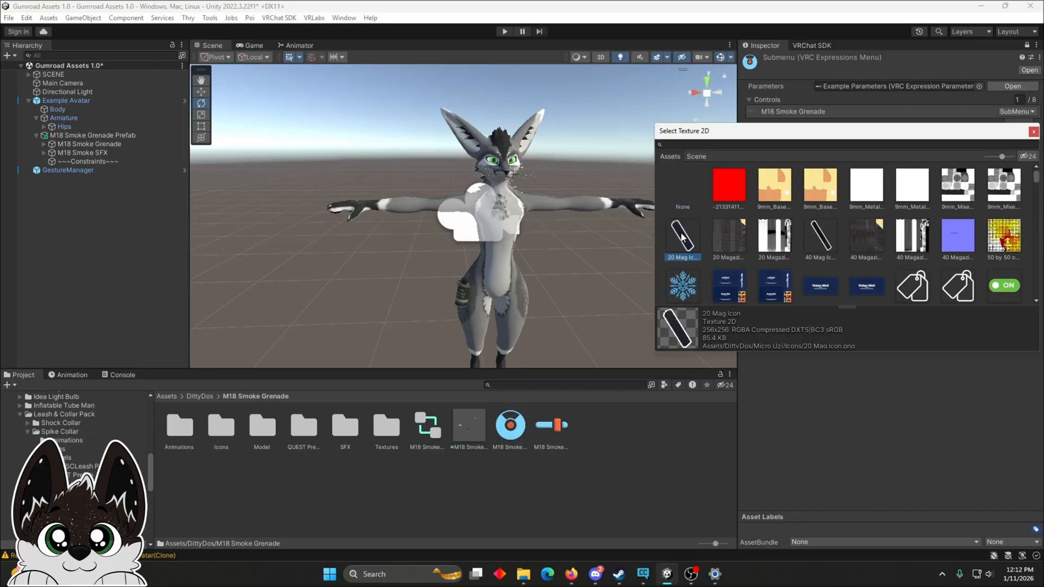
pyautogui.click(1033, 132)
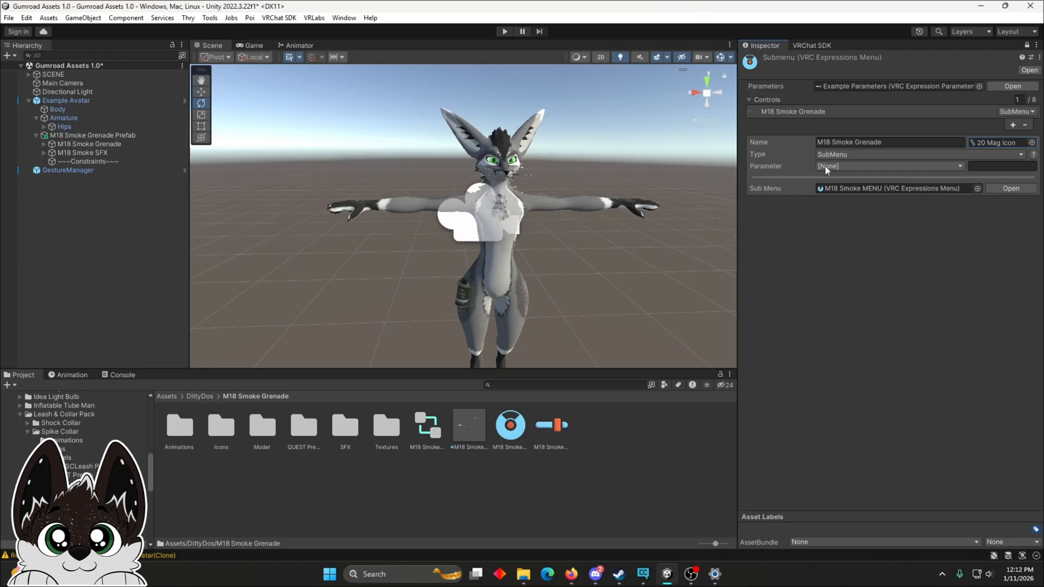
# Step: Select GestureManager in the scene and reset the M18 Smoke Grenade control's icon to None in the locked Inspector
pyautogui.click(146, 170)
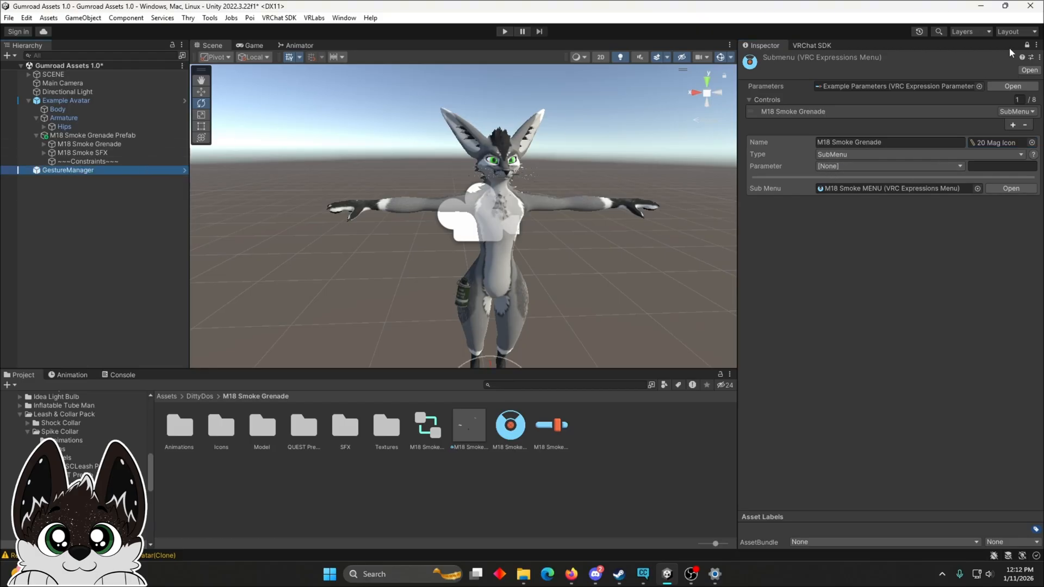
pyautogui.click(1032, 143)
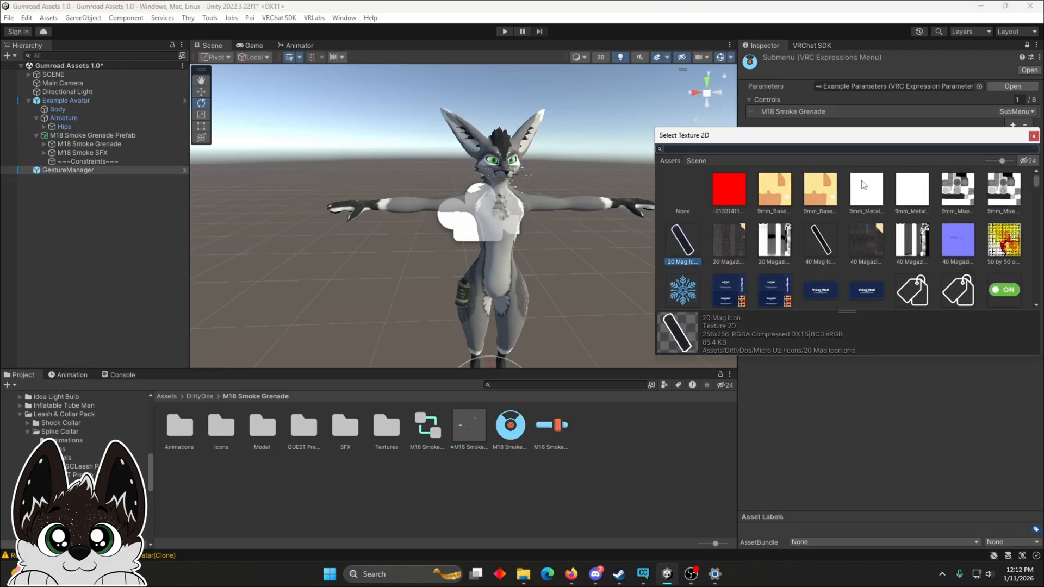
pyautogui.click(687, 184)
pyautogui.click(1034, 136)
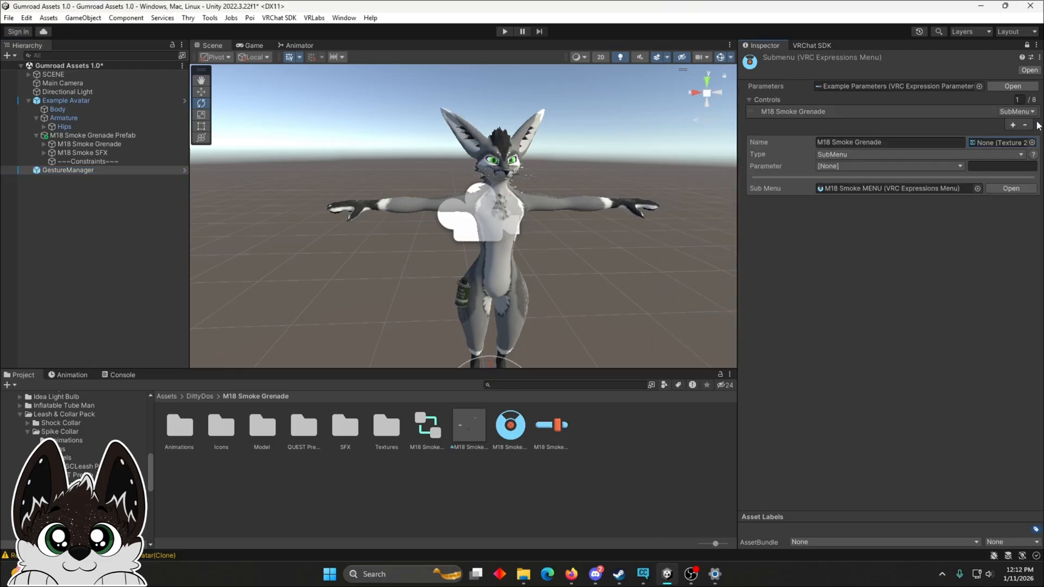
# Step: Unlock the Inspector, enter play mode through Gesture Manager, and open Expressions > Asset Menu > M18 Smoke Grenade in the radial menu
pyautogui.click(1026, 45)
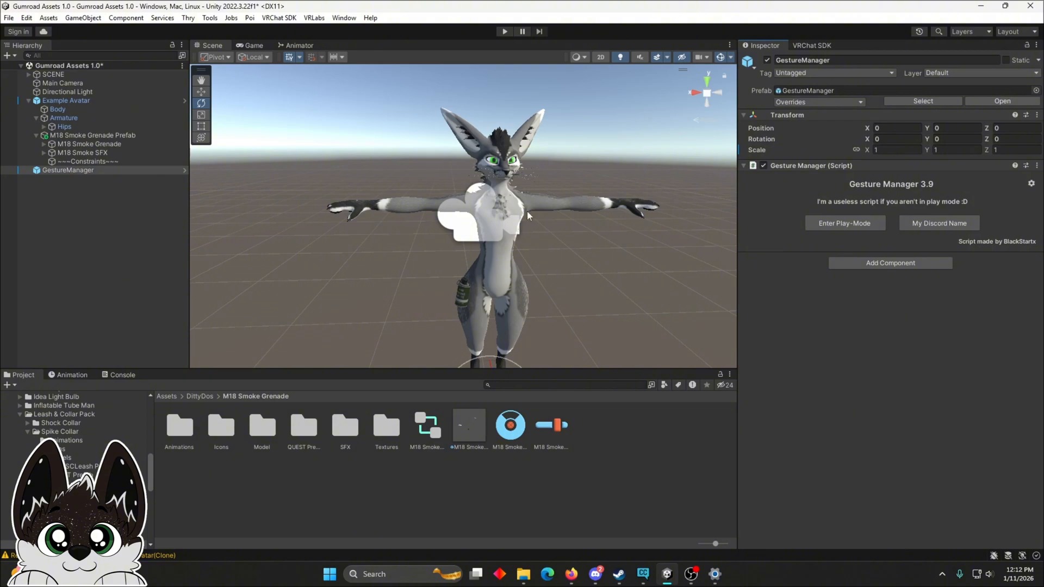
pyautogui.click(873, 224)
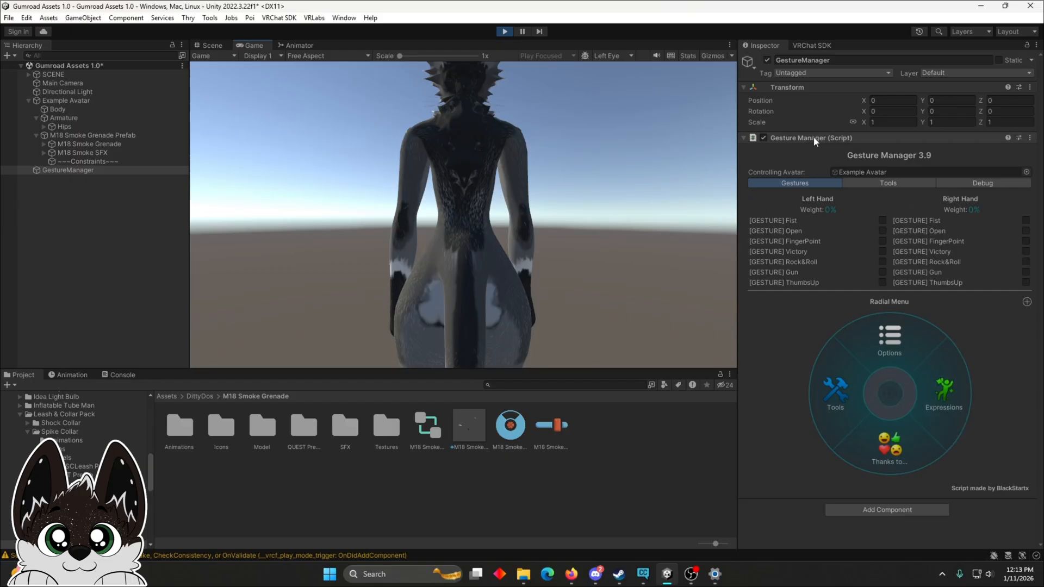
pyautogui.click(935, 397)
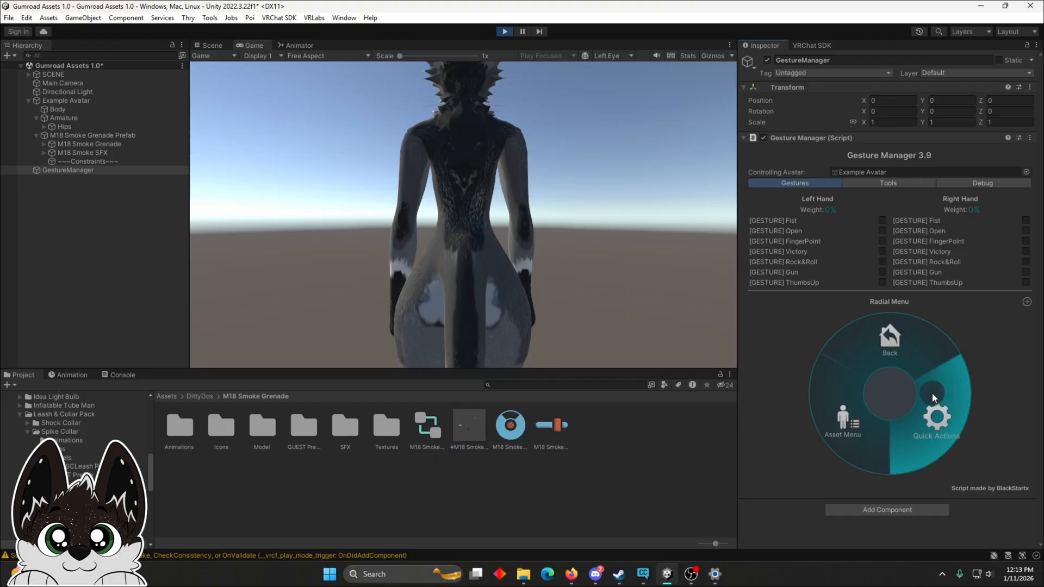
pyautogui.click(857, 415)
pyautogui.click(893, 428)
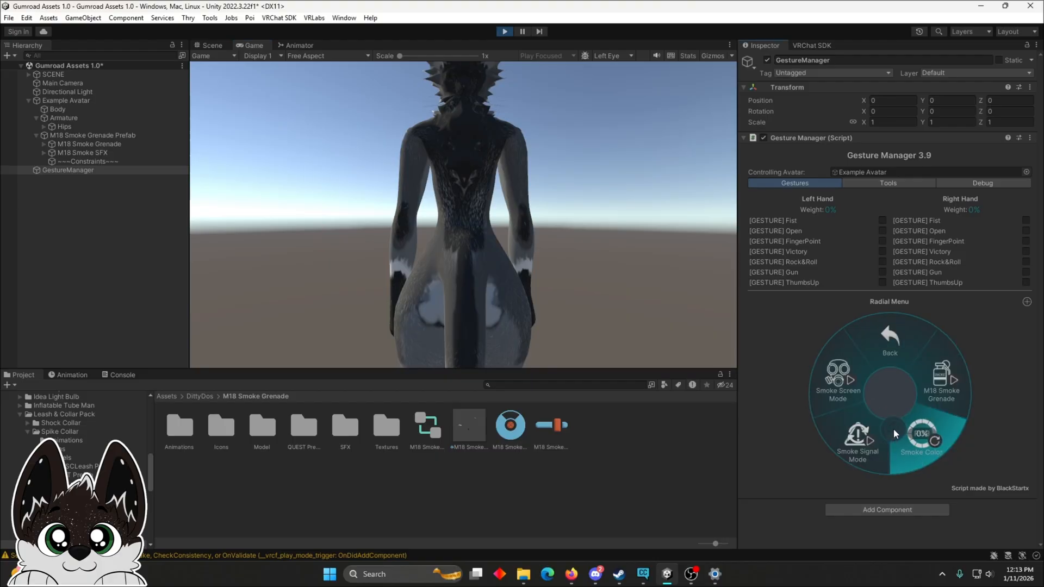
# Step: Test the M18 Smoke Grenade toggle while viewing the grenade up close in the Scene view, and exit play mode
pyautogui.click(212, 55)
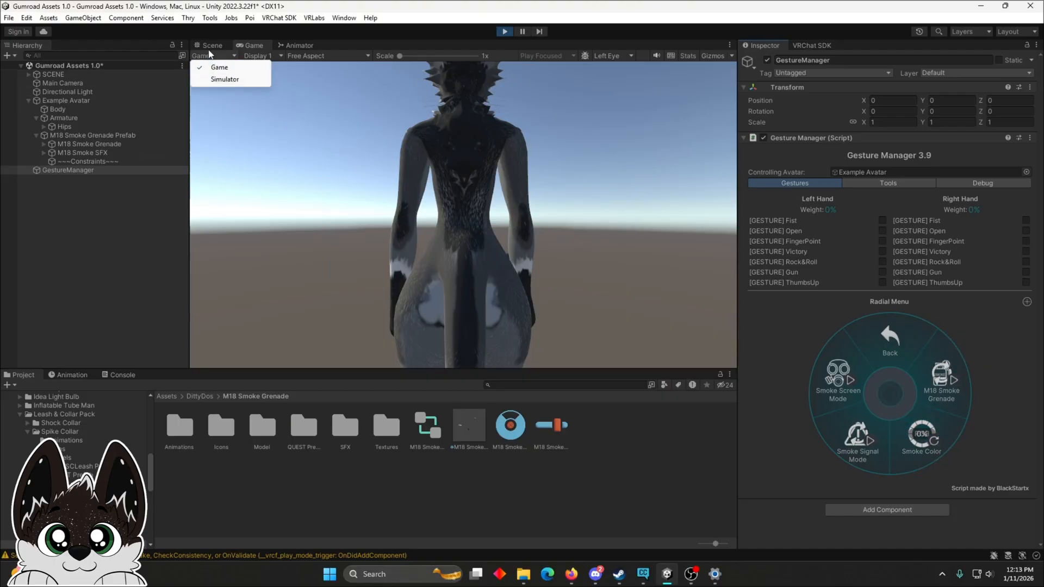
pyautogui.click(209, 45)
pyautogui.scroll(5, 531, 243)
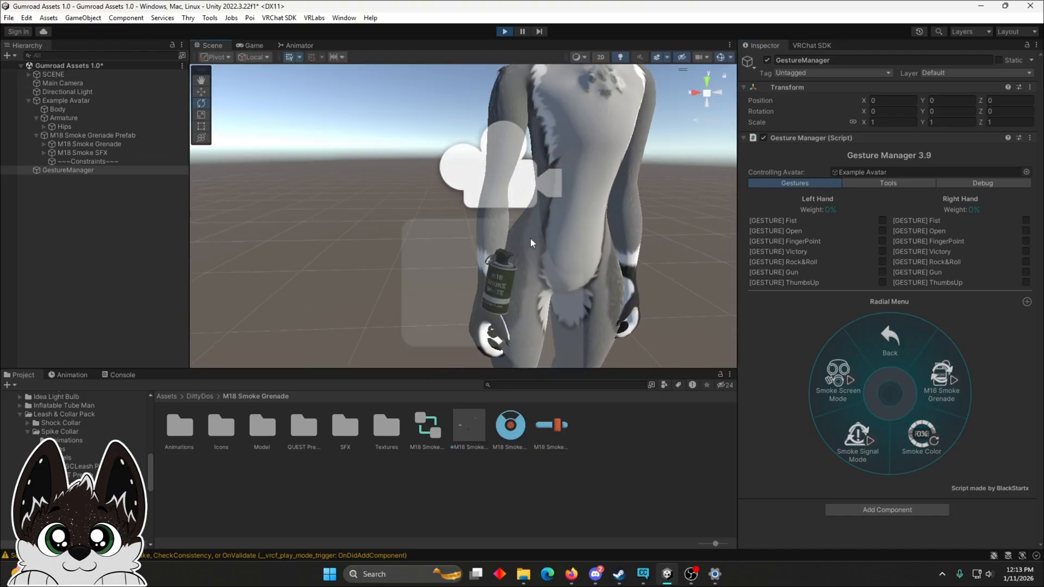
pyautogui.scroll(3, 532, 243)
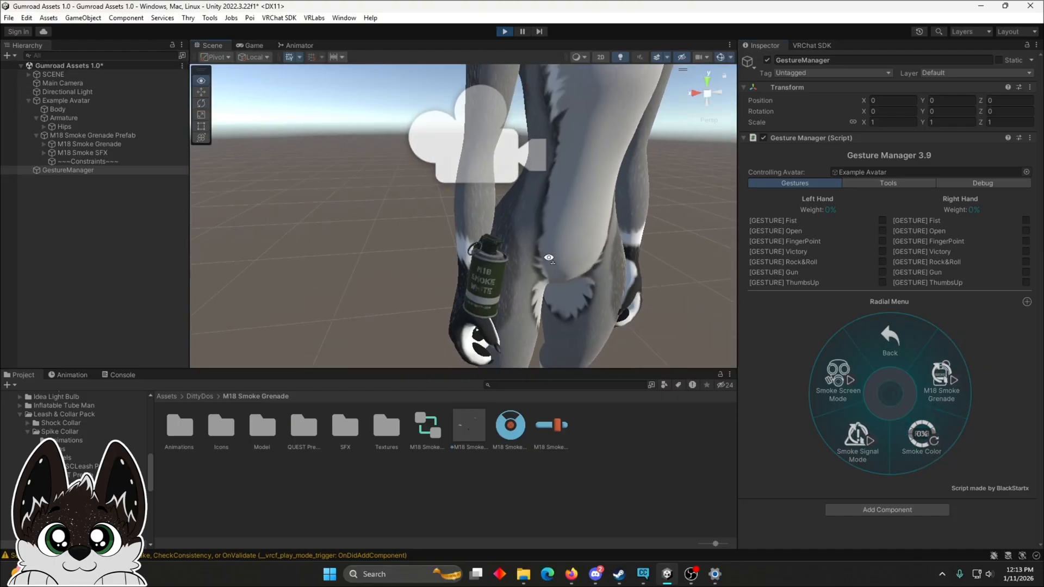
pyautogui.moveTo(904, 432); pyautogui.dragTo(929, 372)
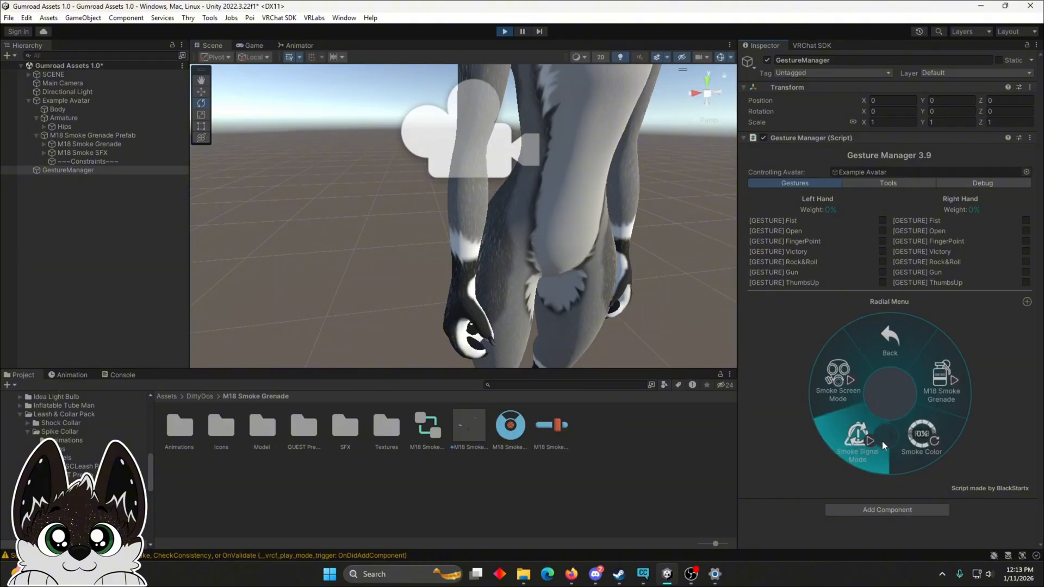
pyautogui.click(505, 31)
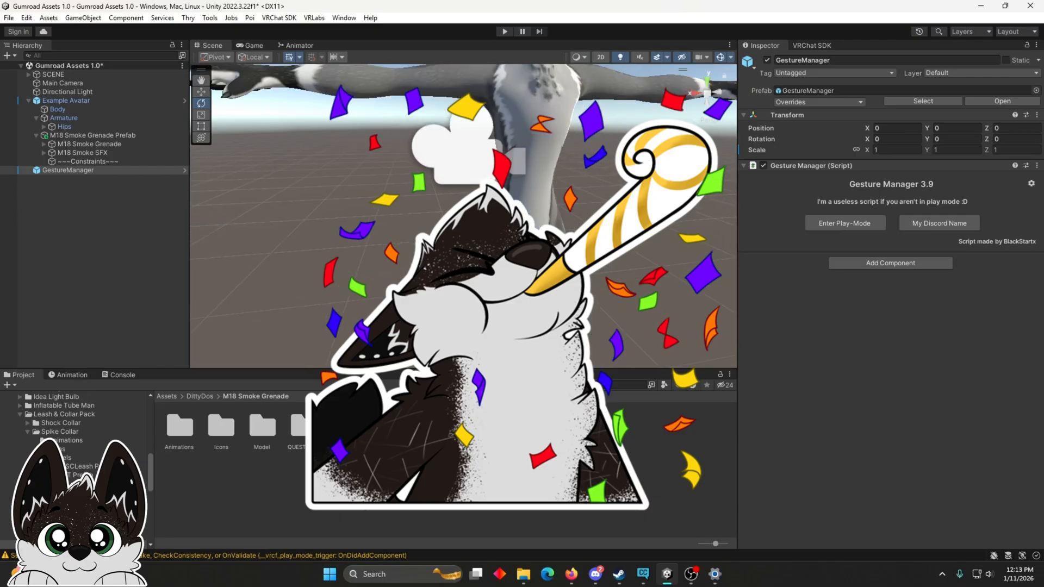
pyautogui.moveTo(561, 258); pyautogui.dragTo(586, 228, button='middle')
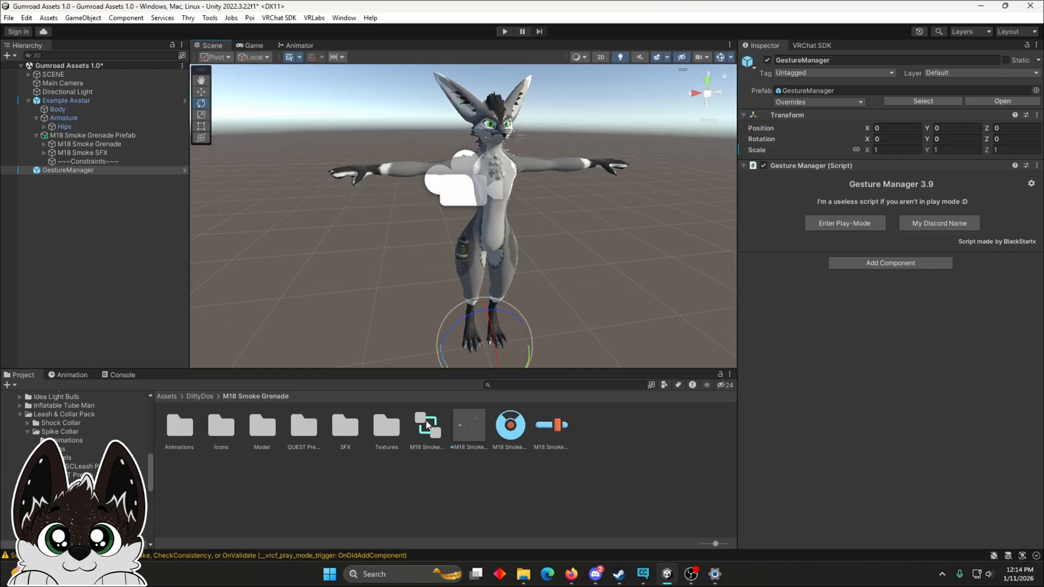
pyautogui.scroll(-1, 587, 288)
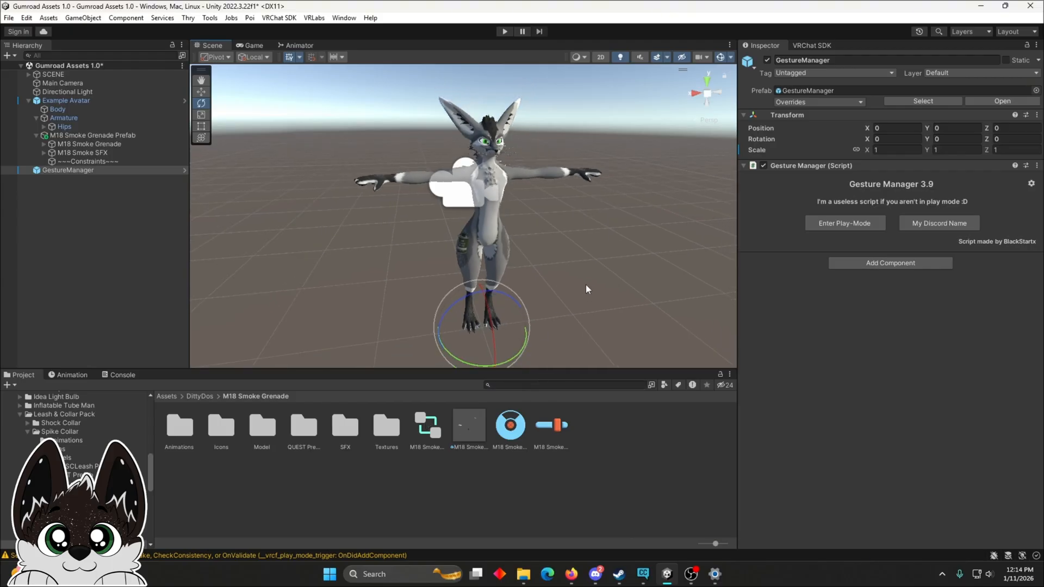